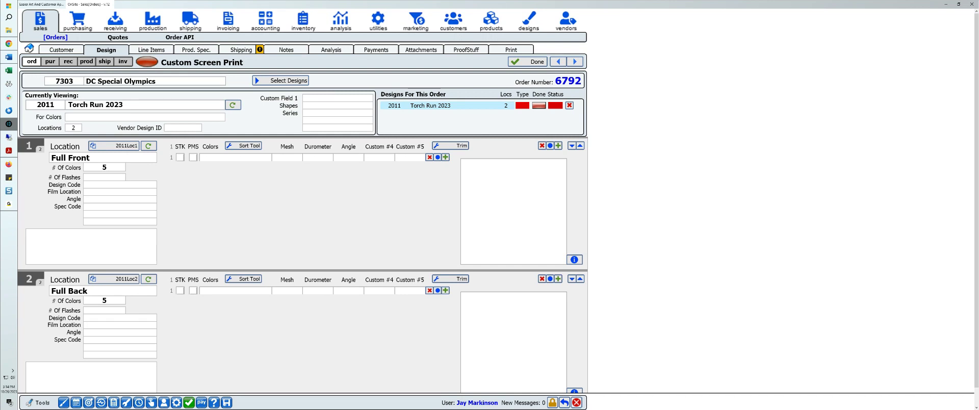
Step: Review the order's line items and its shipping addresses, and open its proof page
click(151, 49)
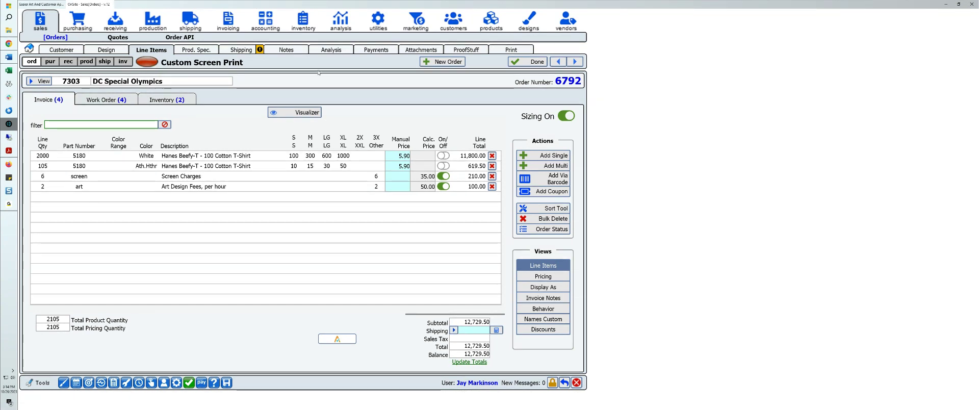
click(240, 49)
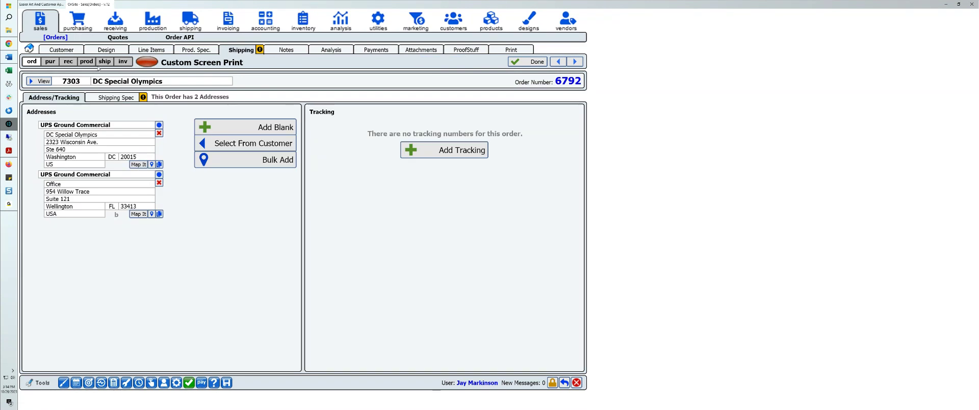
click(151, 49)
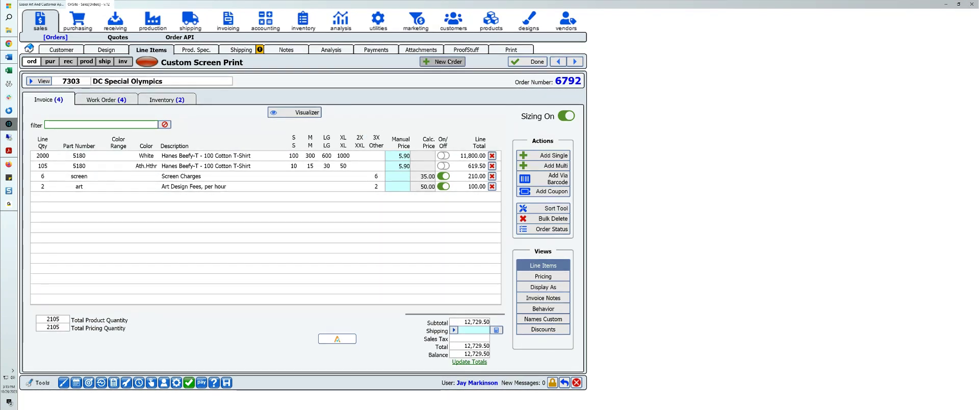
click(461, 50)
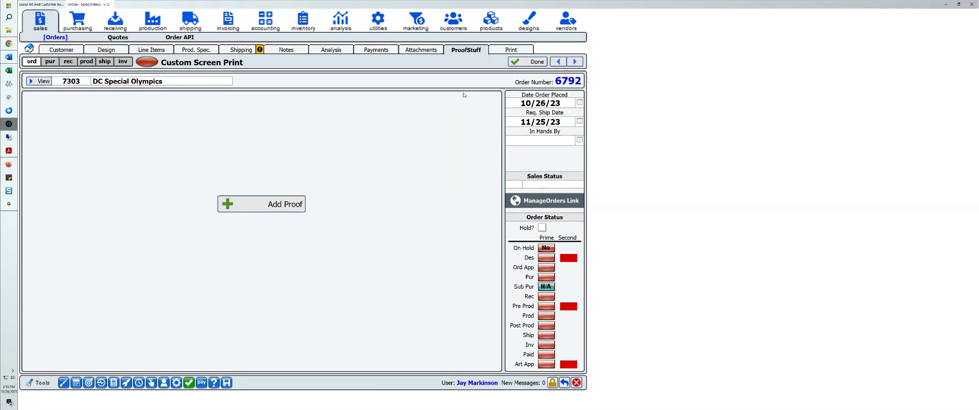
Step: Filter the order's printable forms by "ship" and add Shipping Spec By Addr to the selected forms
click(512, 50)
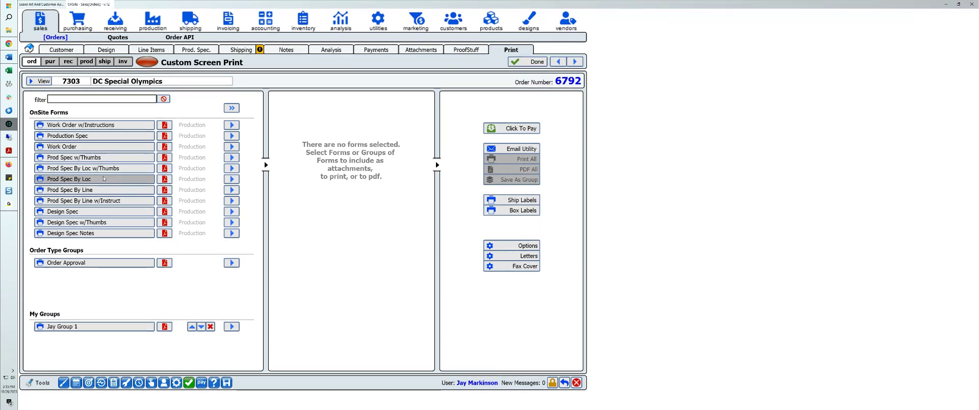
scroll(104, 179, down, 3)
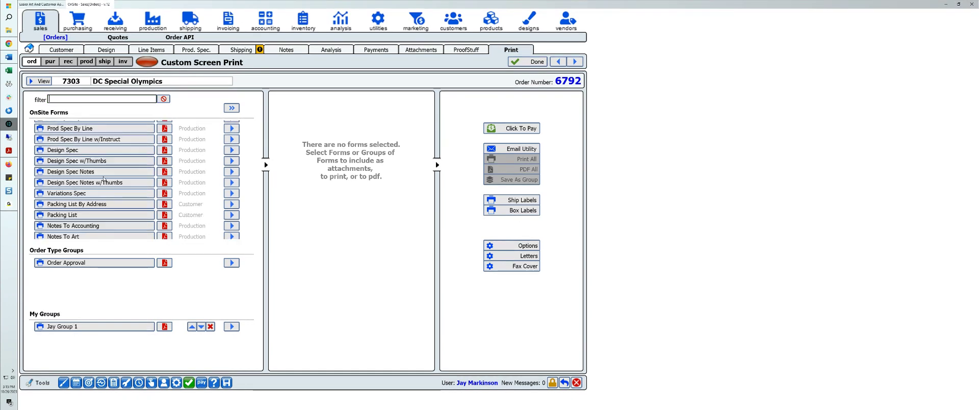
scroll(104, 178, down, 3)
scroll(103, 178, down, 5)
click(69, 100)
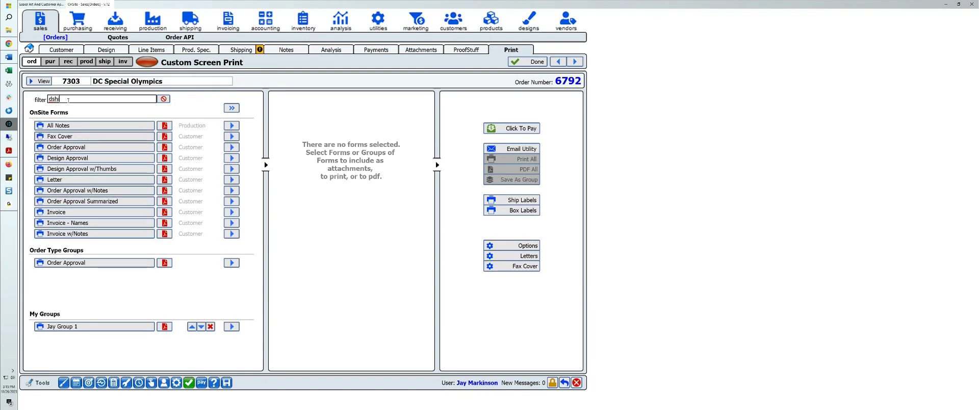
text(ship)
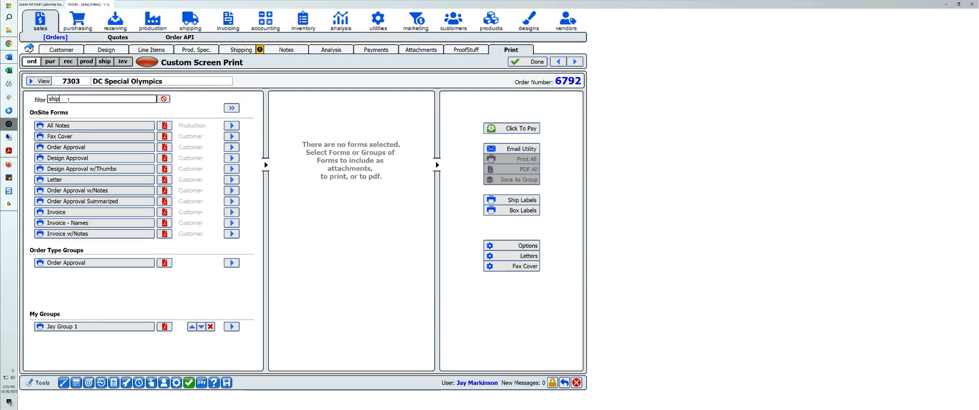
key(Return)
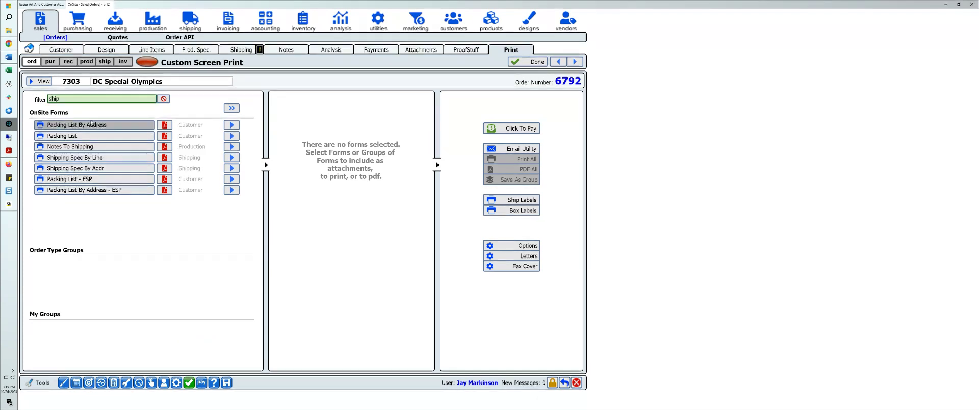
click(231, 169)
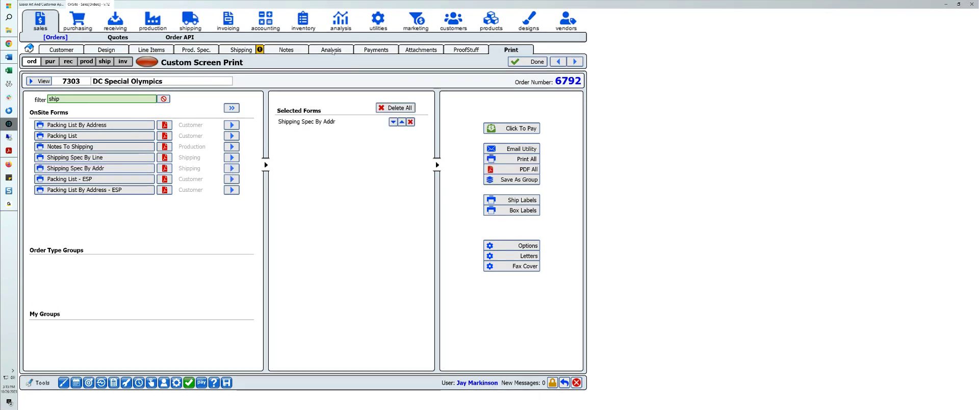
Step: Filter the printable forms by "invoice", add the Invoice form and move it above Shipping Spec By Addr
click(466, 51)
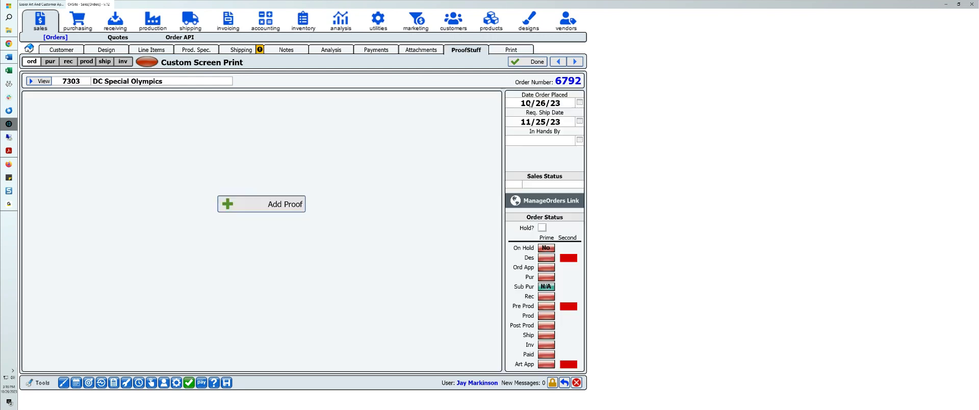
click(511, 51)
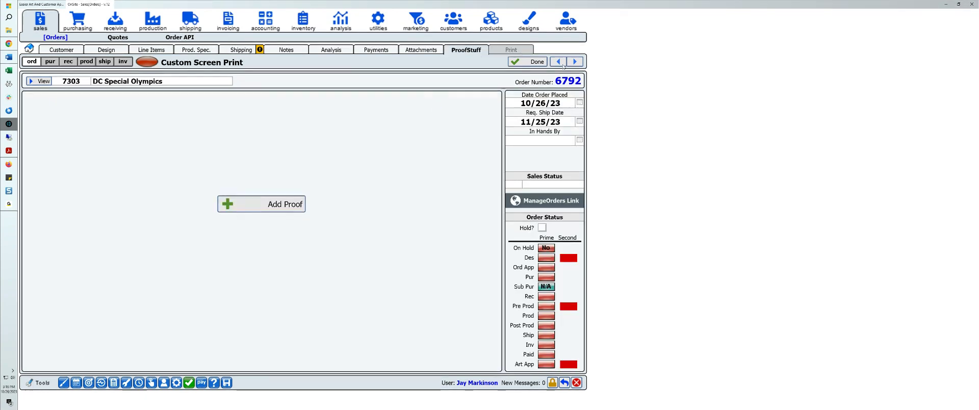
click(68, 100)
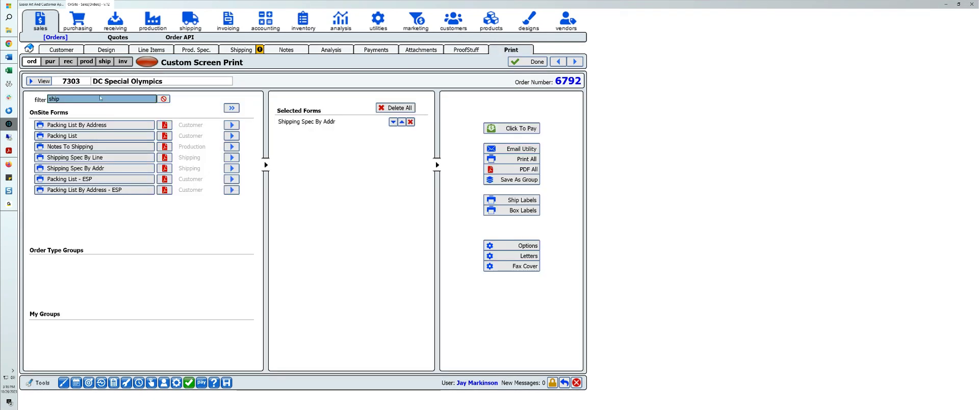
text(invoice)
key(Return)
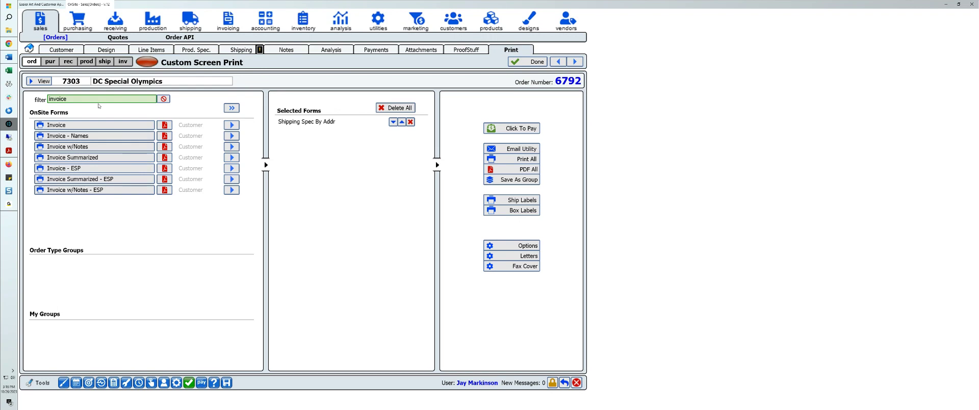
click(232, 125)
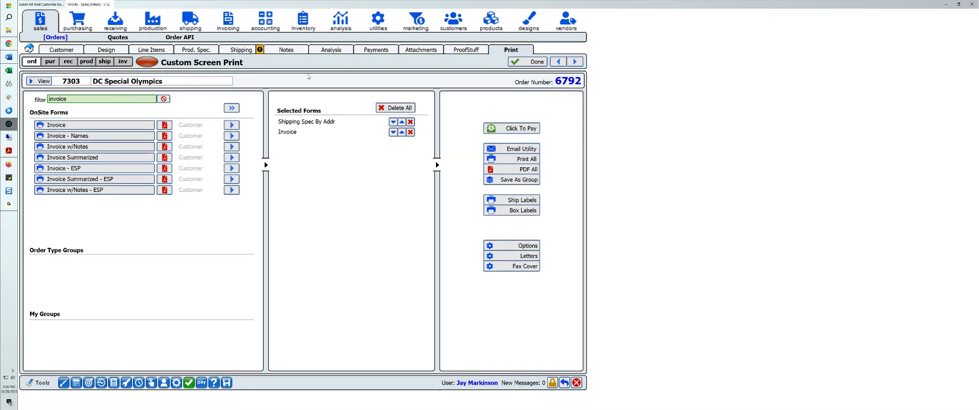
click(402, 132)
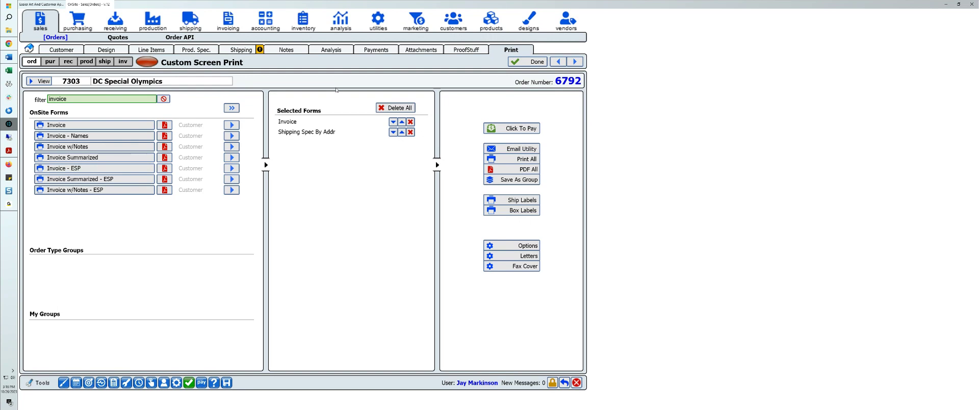
click(461, 51)
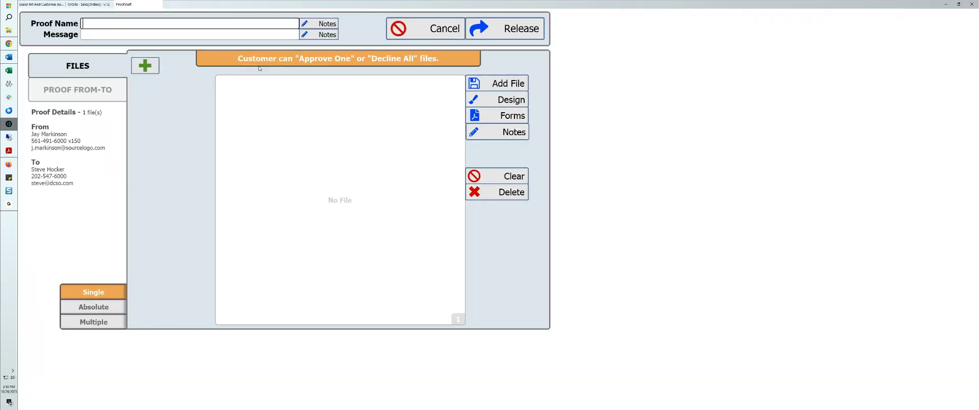
text(Order and Shipping Approval)
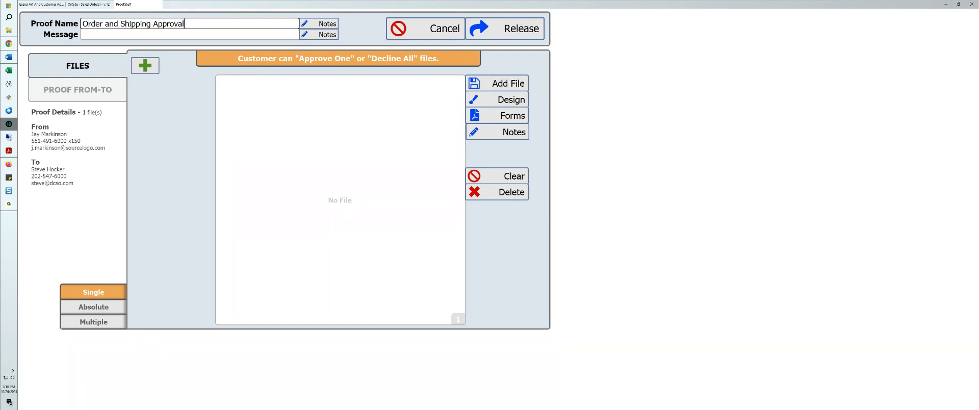
click(151, 132)
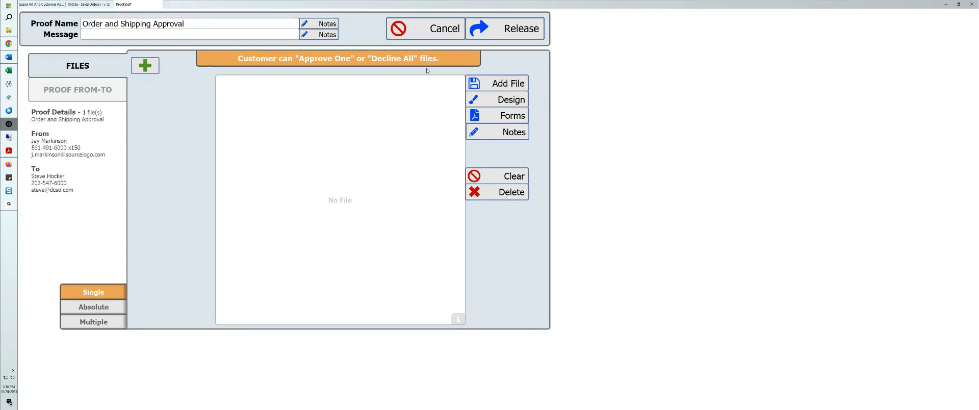
click(404, 33)
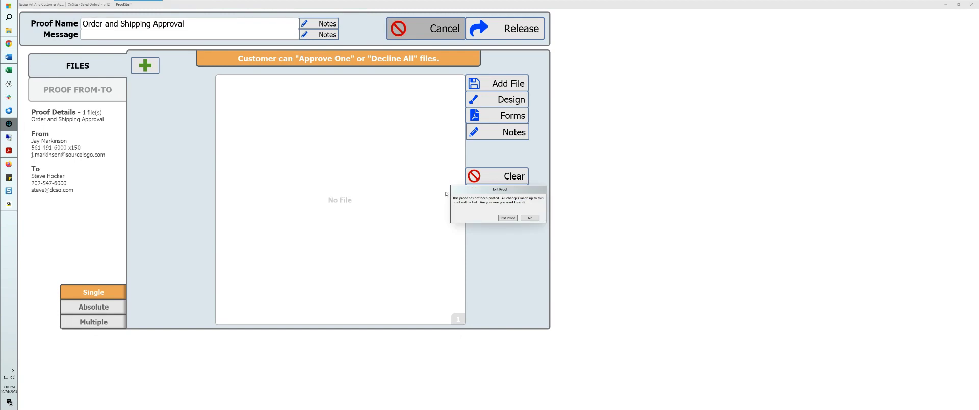
click(512, 219)
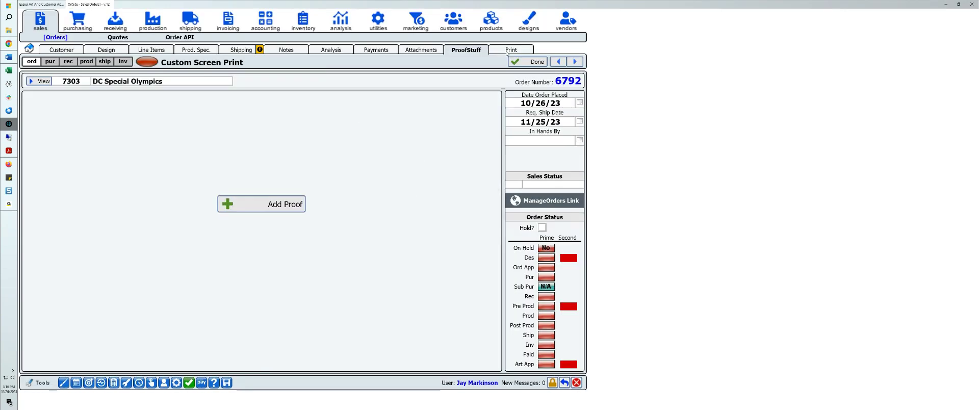
Step: Remove Shipping Spec By Addr from the selected forms, save the Invoice form as a PDF named Invoice, and return to the order
click(524, 52)
click(410, 132)
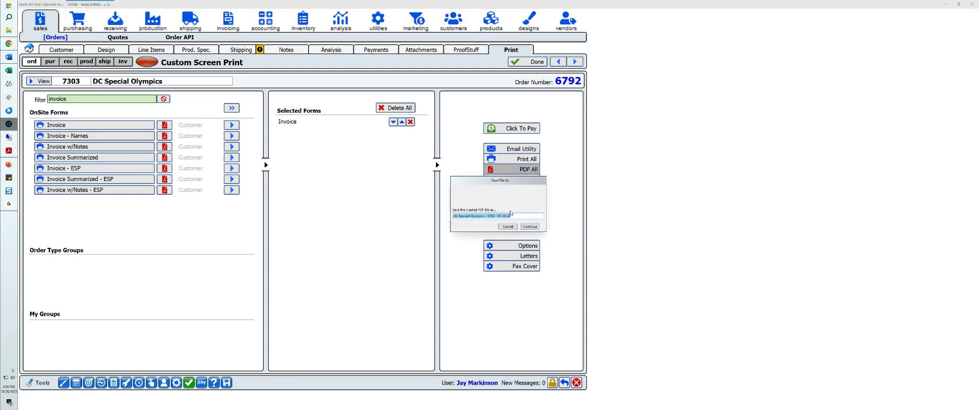
click(511, 215)
drag(517, 216, 399, 212)
text(test)
key(Return)
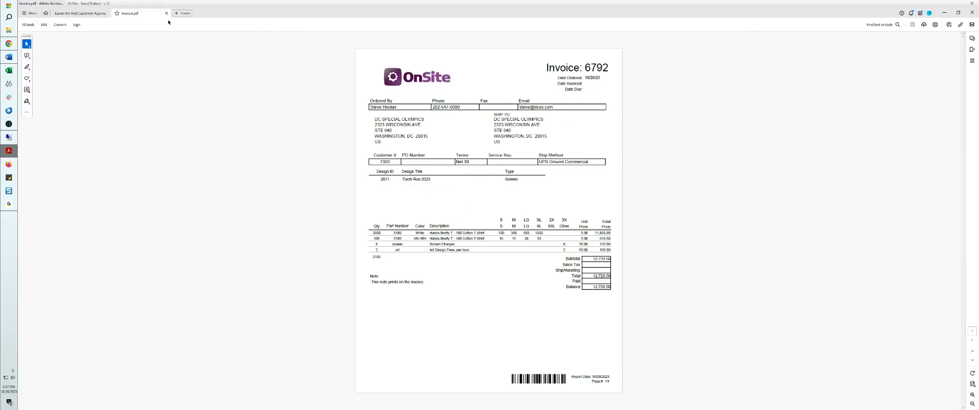
click(166, 12)
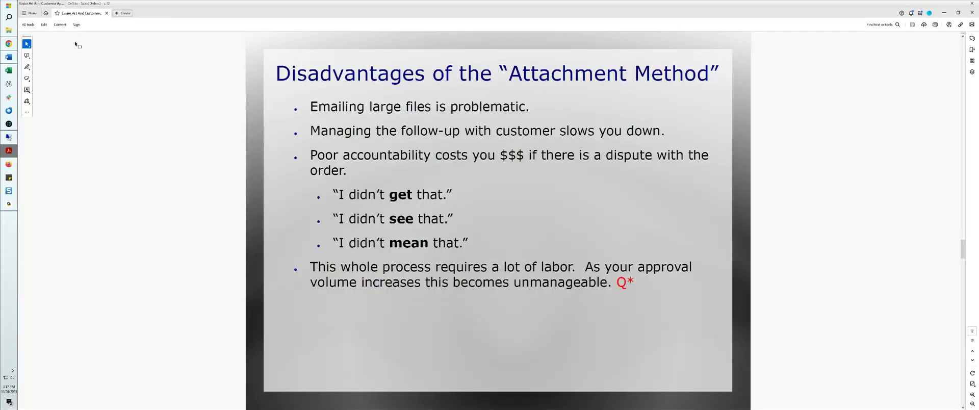
click(7, 124)
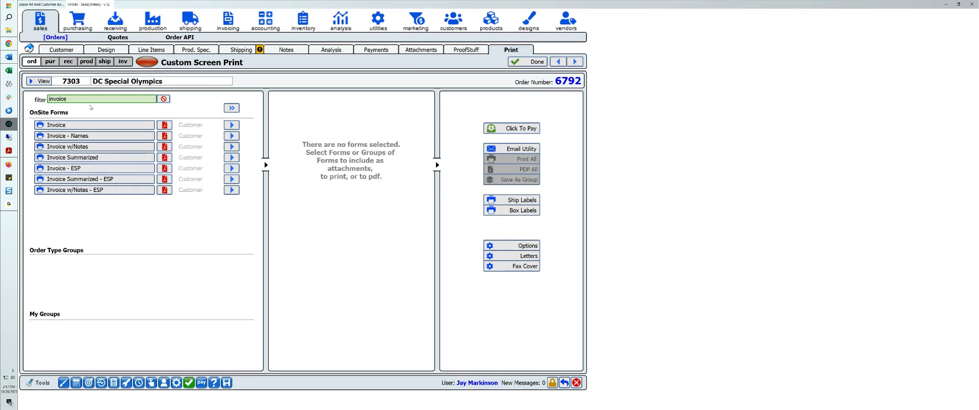
Step: Filter the forms by "shipping", save Shipping Spec By Addr as a PDF with the suggested name, and return to the order
double_click(61, 98)
text(shipping)
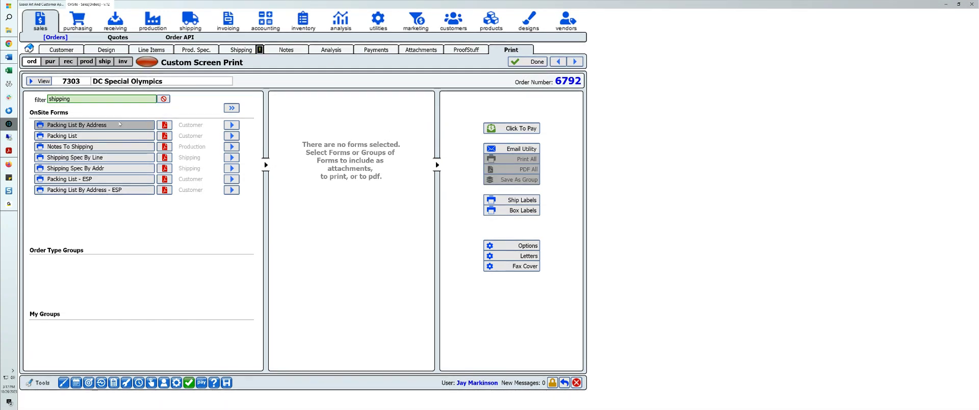
click(231, 169)
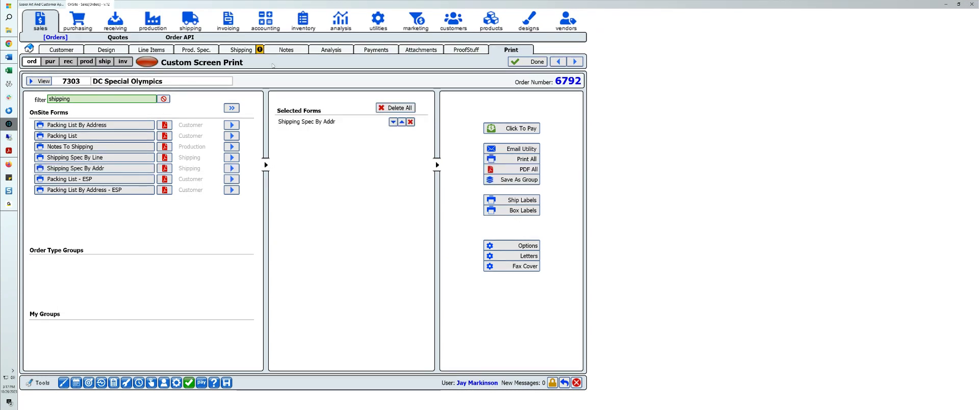
click(520, 169)
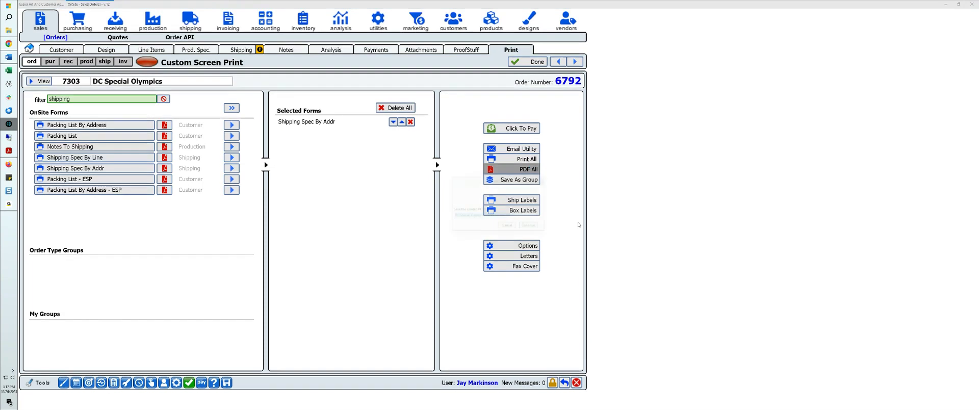
click(525, 227)
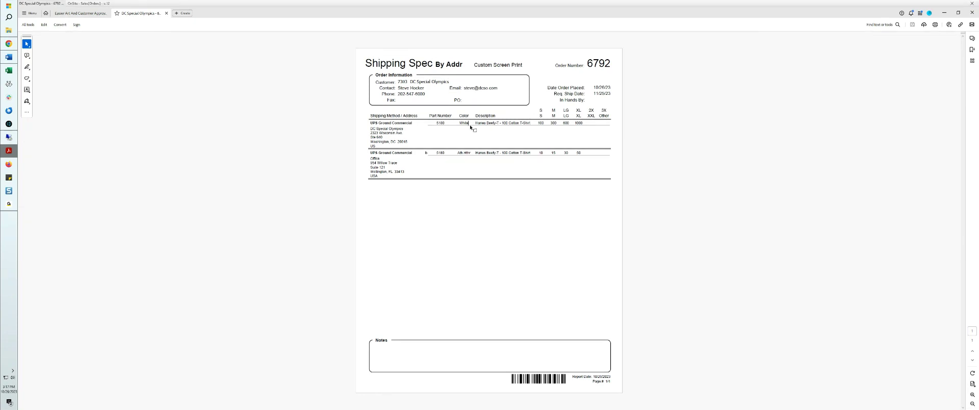
key(ctrl+w)
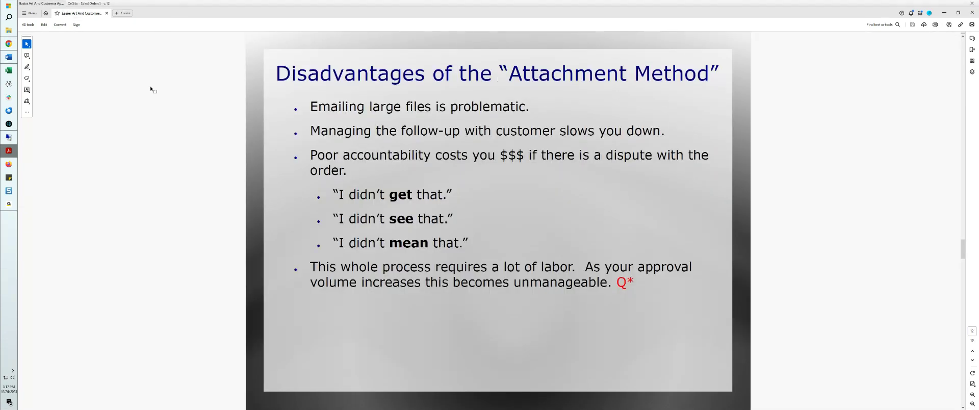
click(9, 124)
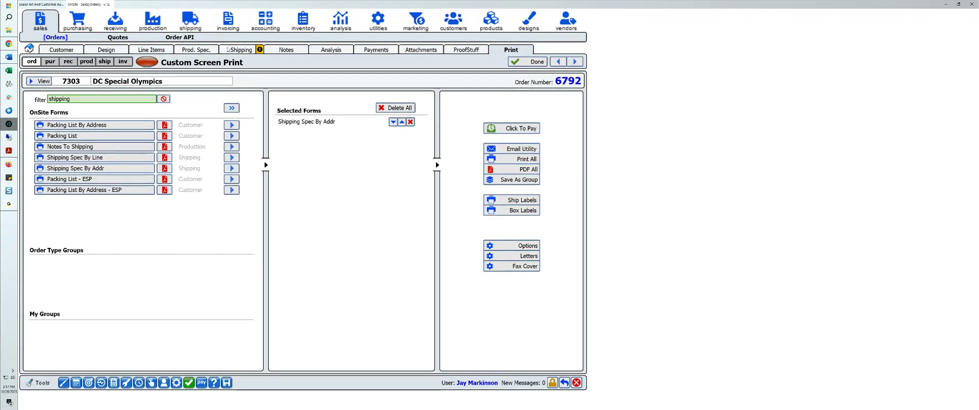
Step: Add a new proof to the order and name it "Order and Shipping Approval"
click(466, 49)
click(261, 204)
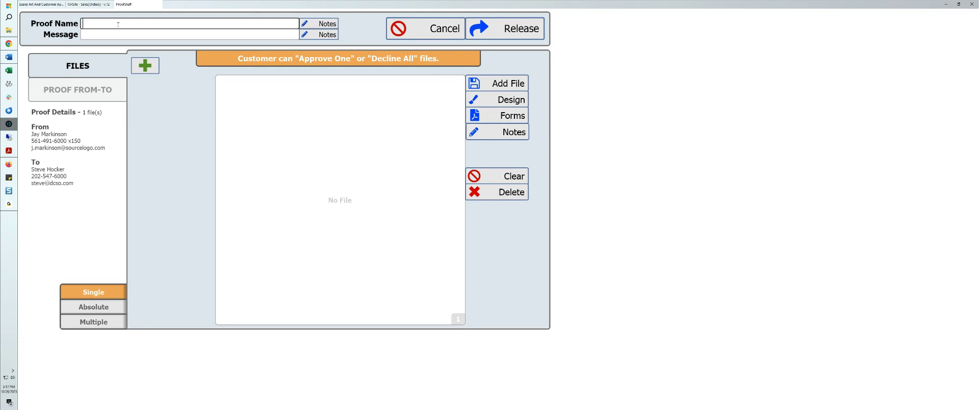
click(118, 24)
text(Order and Shippoi)
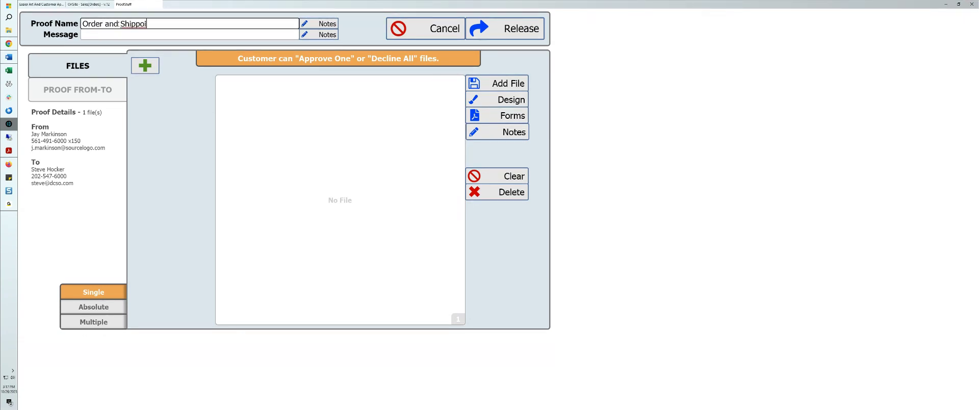
key(BackSpace)
key(BackSpace)
text(ing Approval)
key(BackSpace)
Step: Add a second file slot to the proof and upload Invoice.pdf from the Desktop into the first slot
click(146, 65)
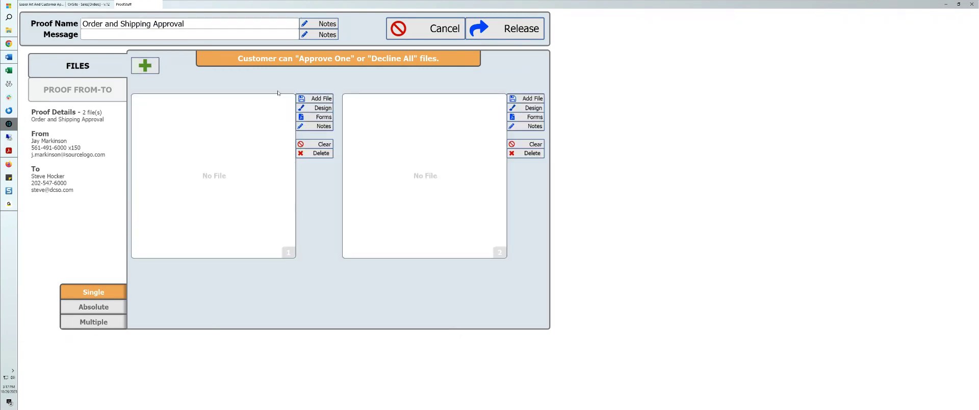
click(313, 99)
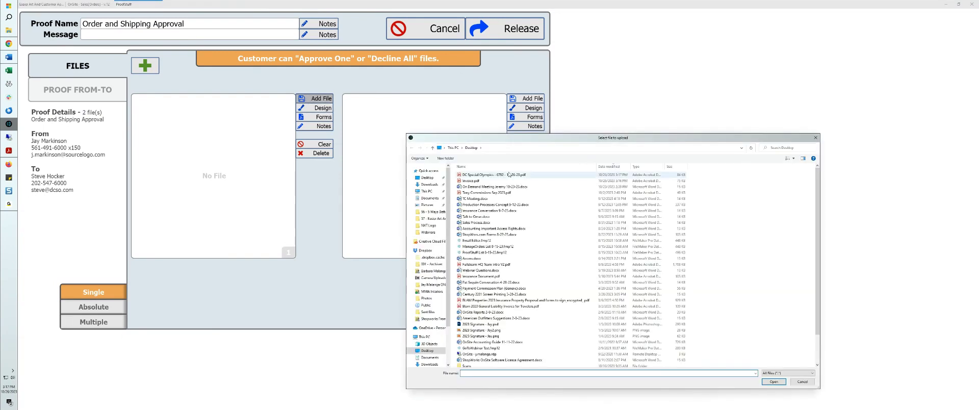
click(489, 181)
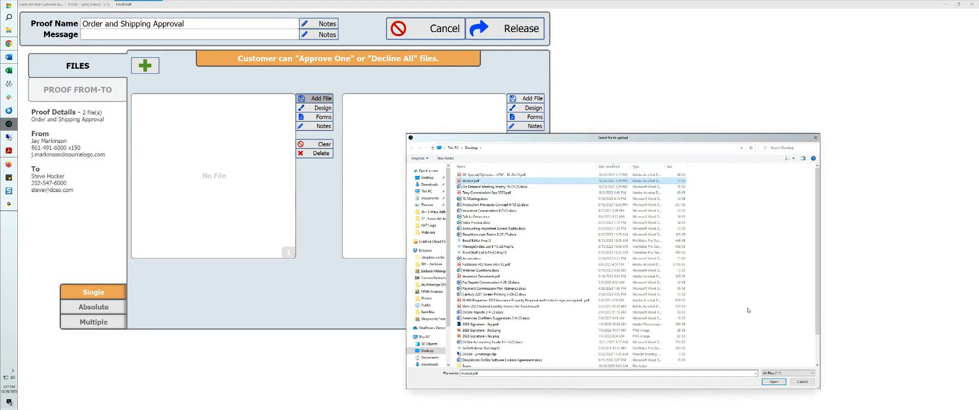
click(773, 382)
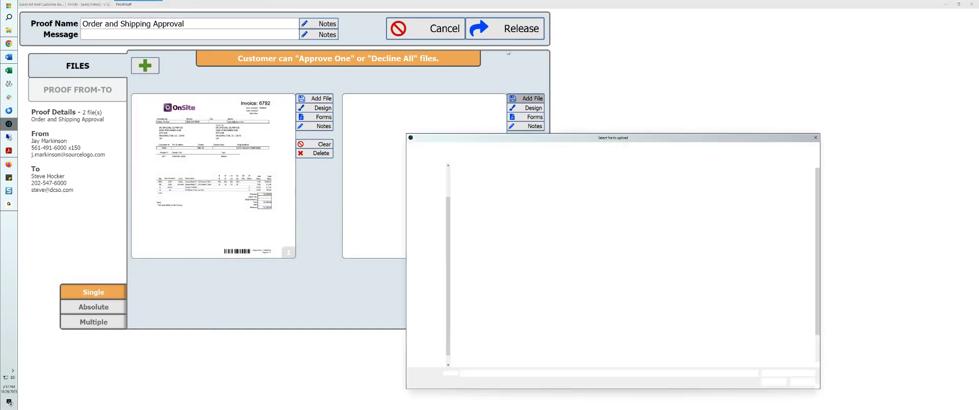
Step: Rename the DC Special Olympics PDF on the Desktop as a shipping spec and upload it as the proof's second file
click(475, 176)
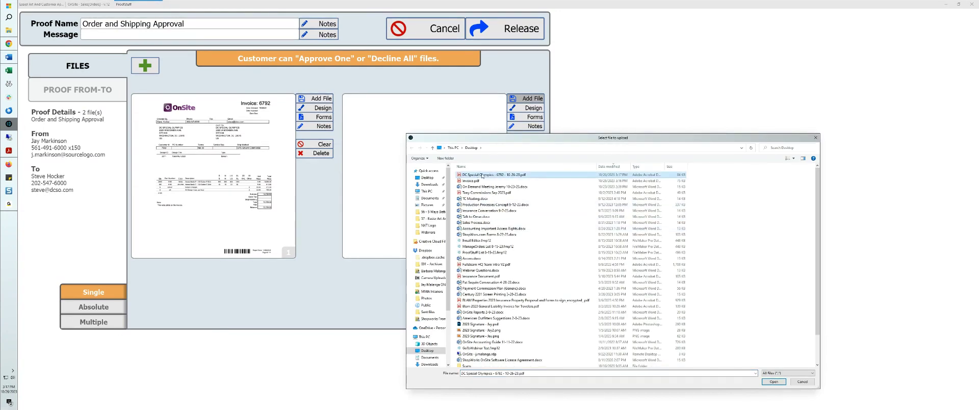
click(481, 175)
text(Shipping Spec)
click(544, 199)
double_click(478, 176)
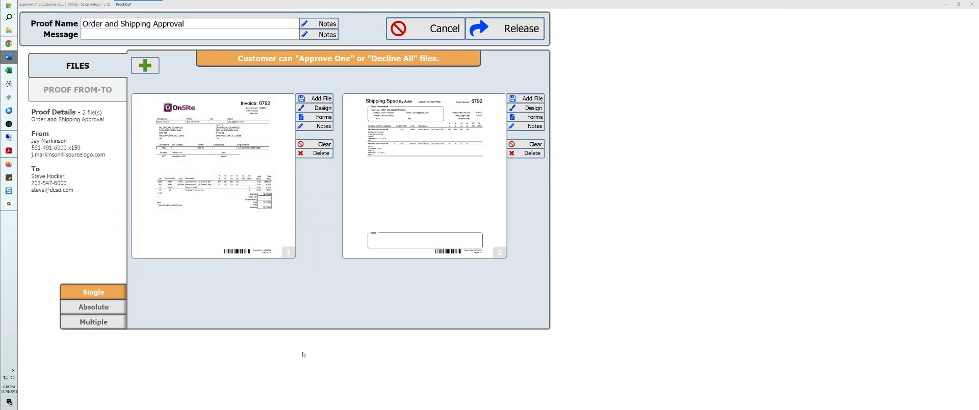
Step: Set the proof's approval mode to Multiple and release the proof after checking its sender and recipient details
click(112, 310)
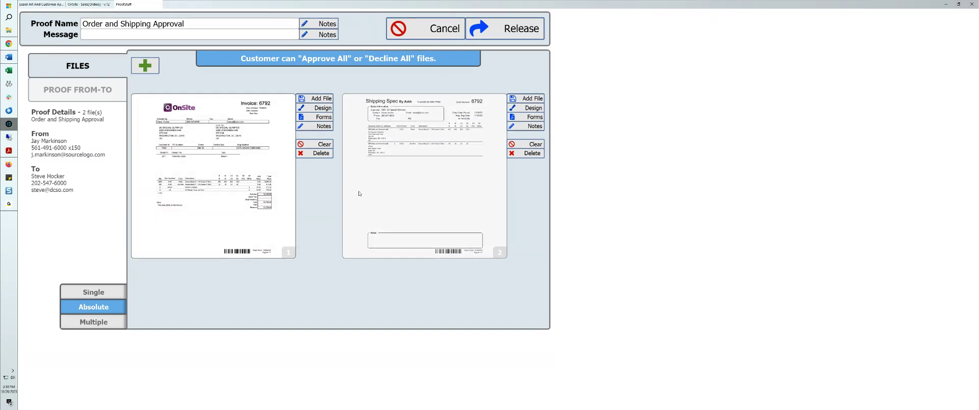
click(93, 321)
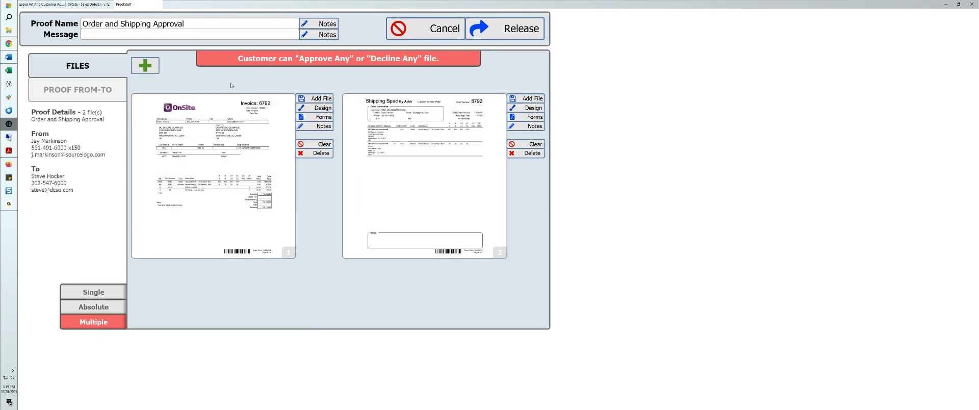
click(91, 92)
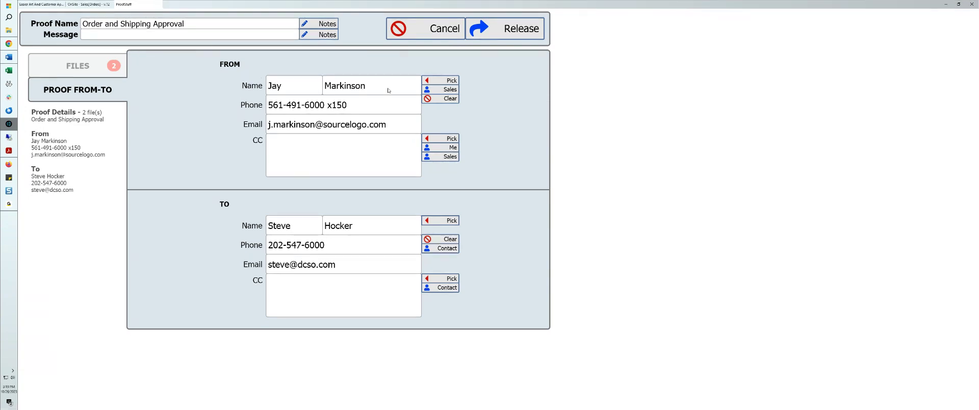
click(78, 65)
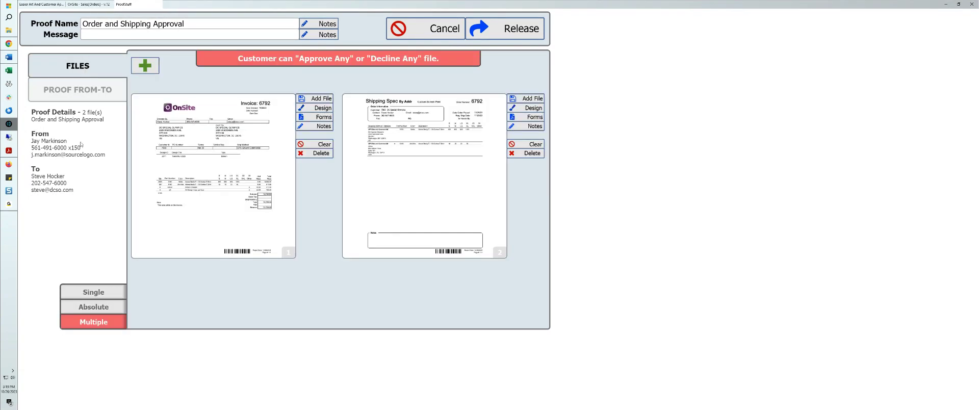
click(504, 28)
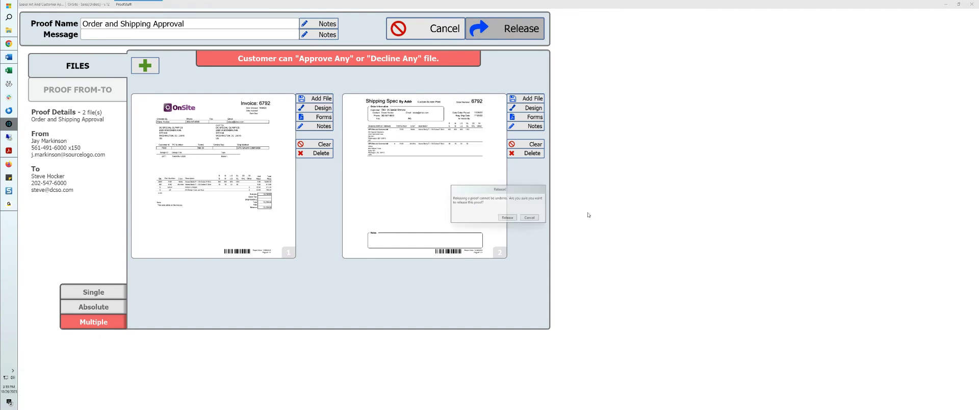
click(508, 217)
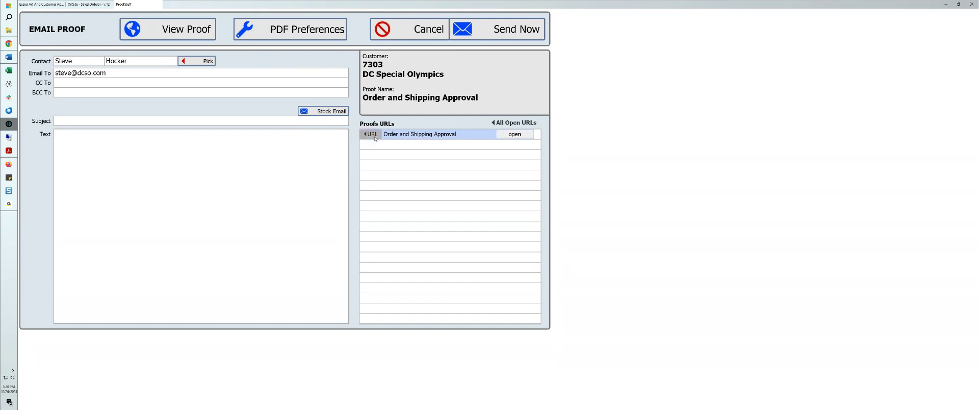
Step: Filter the stock emails by the title "app" and fill the proof email with the Order Approval template
click(321, 112)
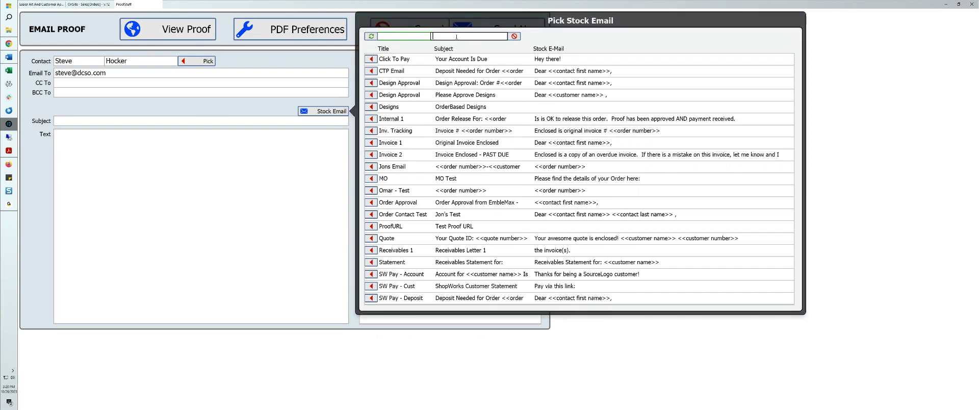
click(408, 37)
text(approve)
double_click(408, 39)
text(app)
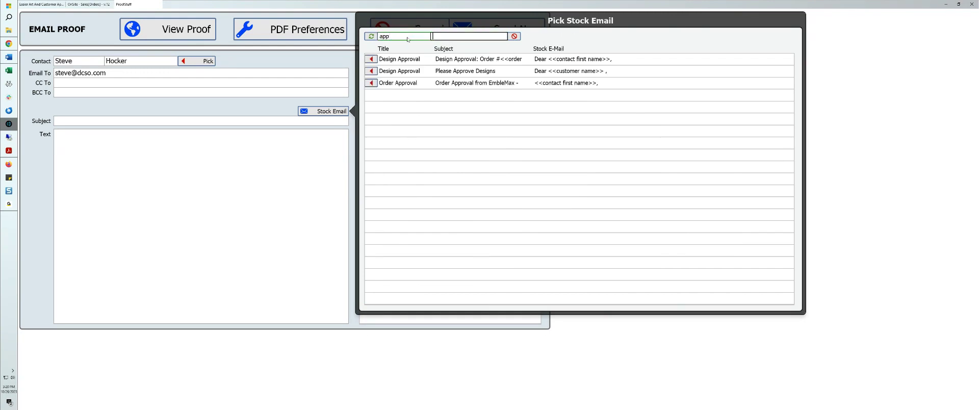
click(371, 83)
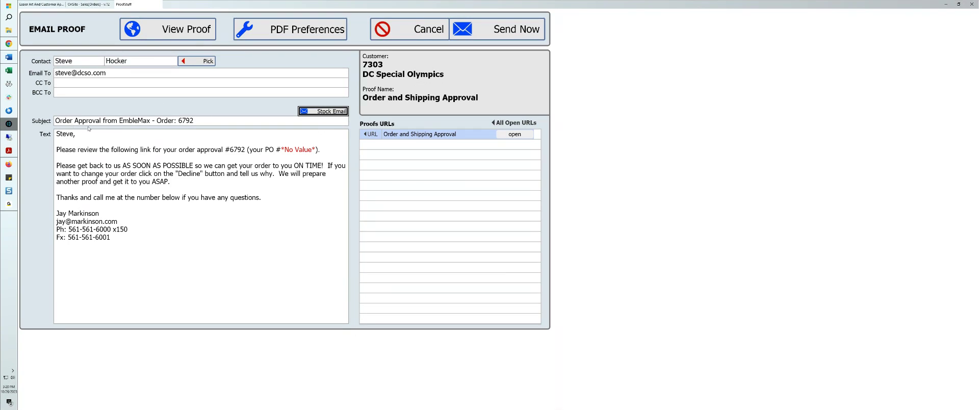
Step: Delete the PO reference from the email text and insert the Order and Shipping Approval URL on its own line below that sentence
click(148, 148)
click(232, 150)
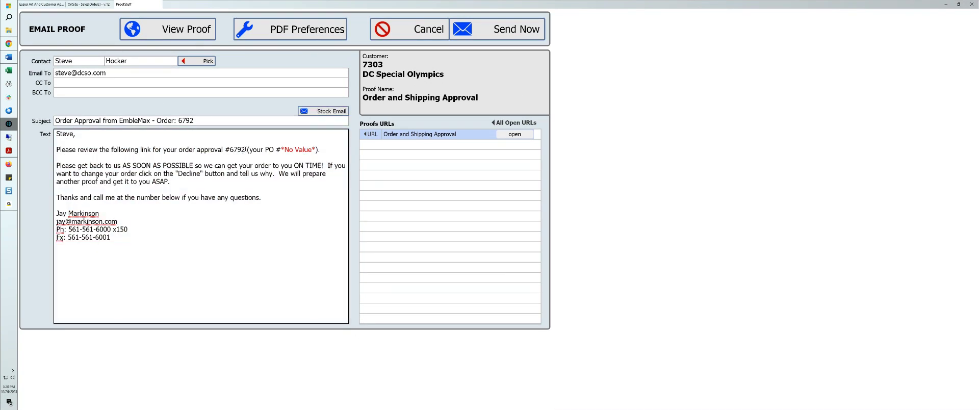
drag(248, 149, 318, 149)
key(BackSpace)
key(BackSpace)
key(Return)
key(Return)
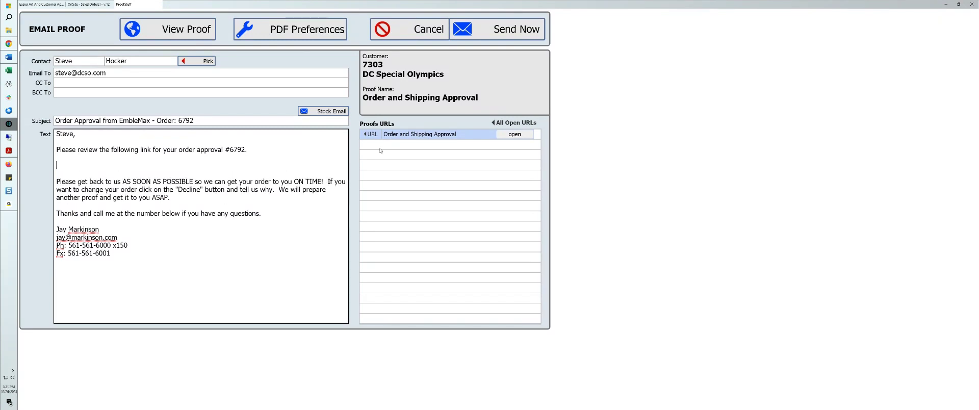
click(370, 134)
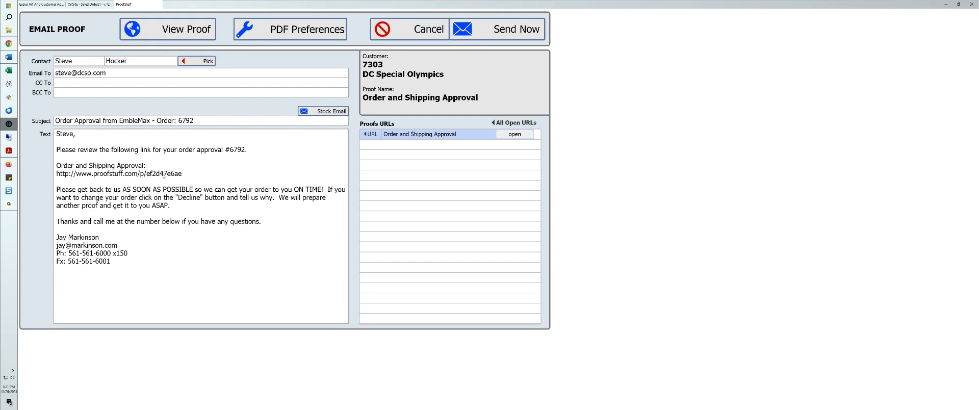
Step: Look over the drafted email text, cancel the proof email and return to the order's proof list
key(ctrl+a)
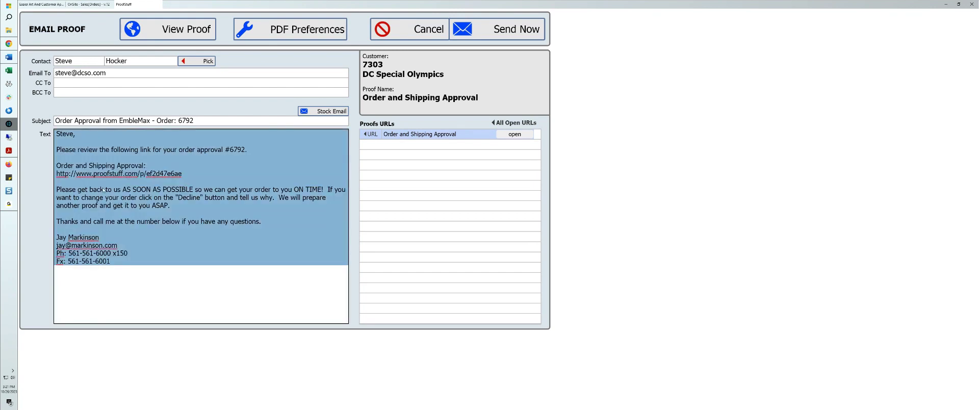
click(132, 223)
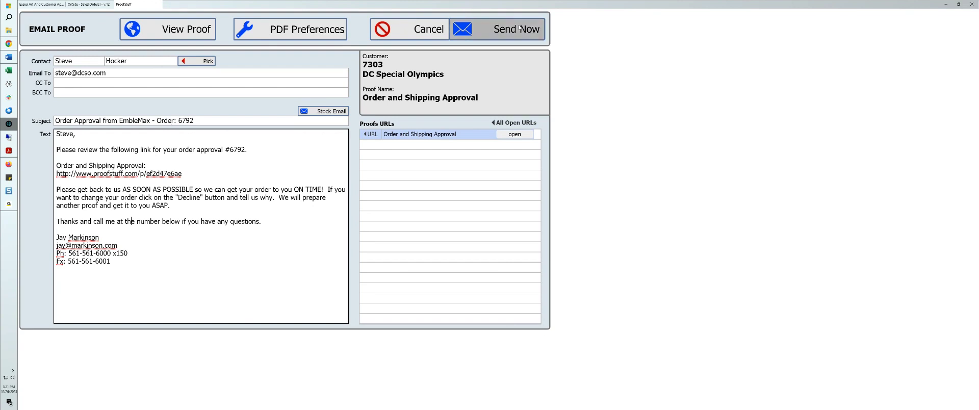
click(442, 34)
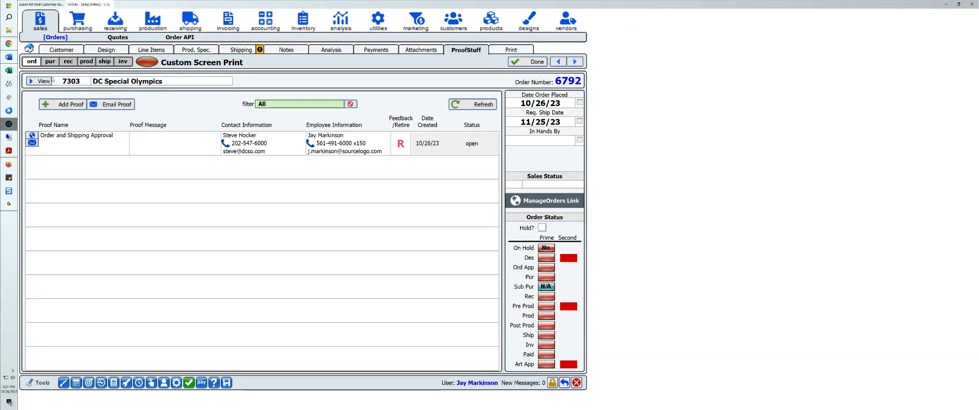
Step: View the Order and Shipping Approval proof as the customer sees it online and approve its Shipping Spec file
click(33, 137)
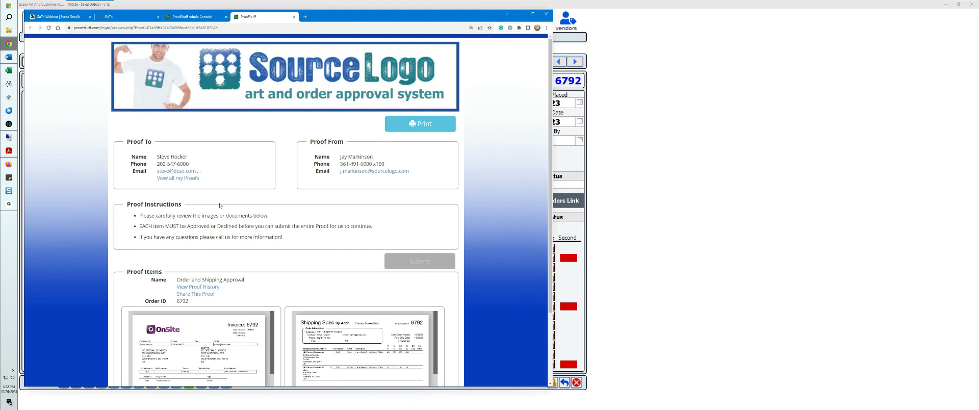
scroll(219, 206, down, 3)
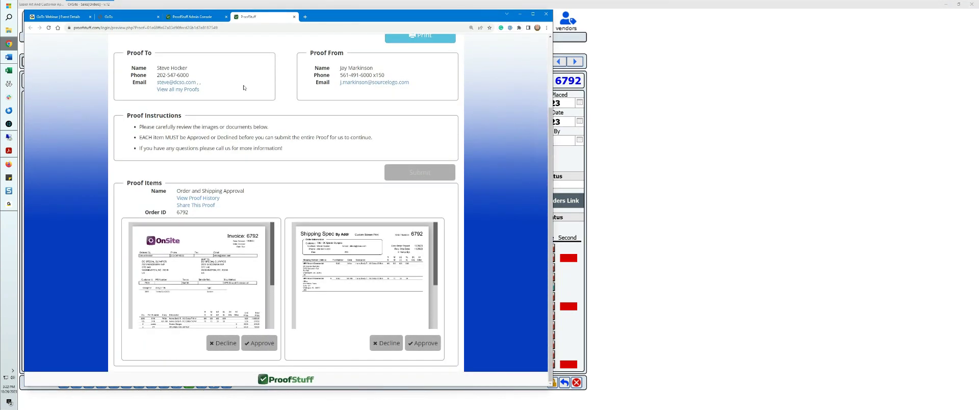
mouse_move(175, 263)
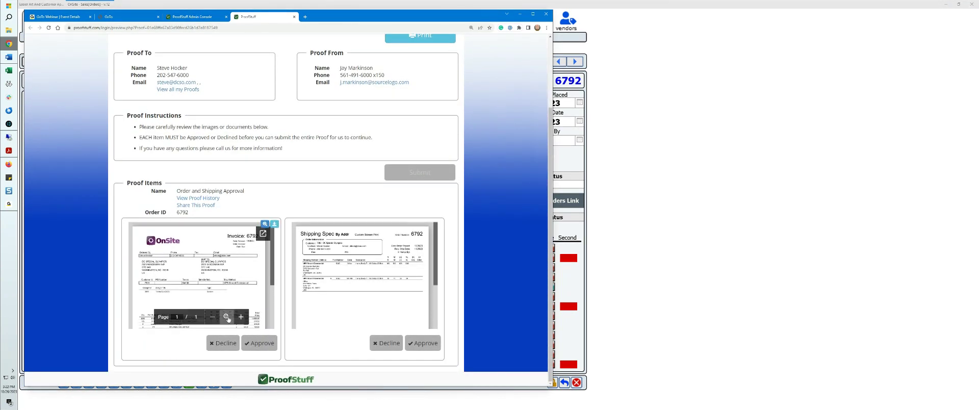
mouse_move(407, 264)
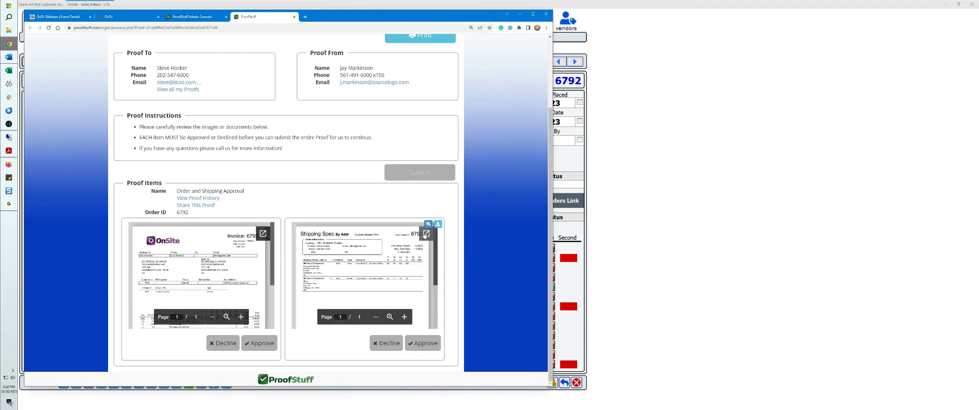
mouse_move(276, 226)
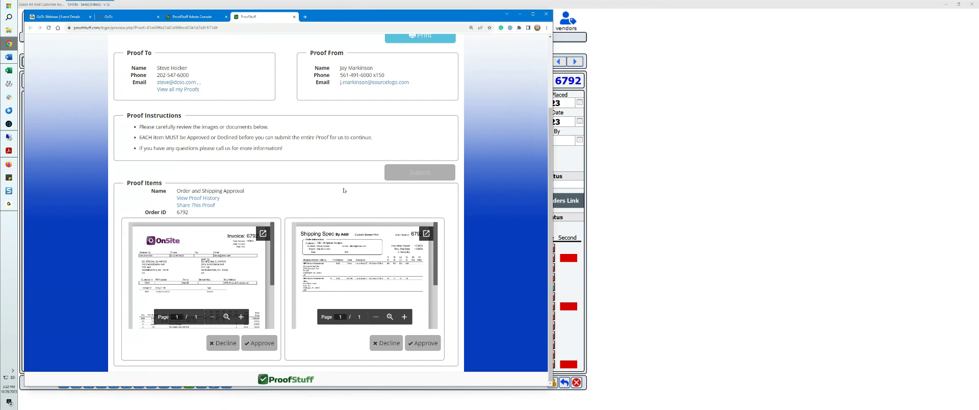
click(423, 343)
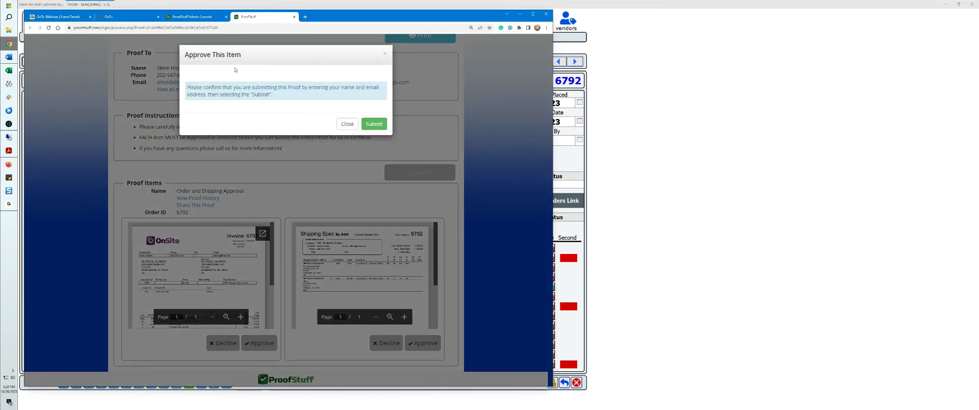
click(372, 125)
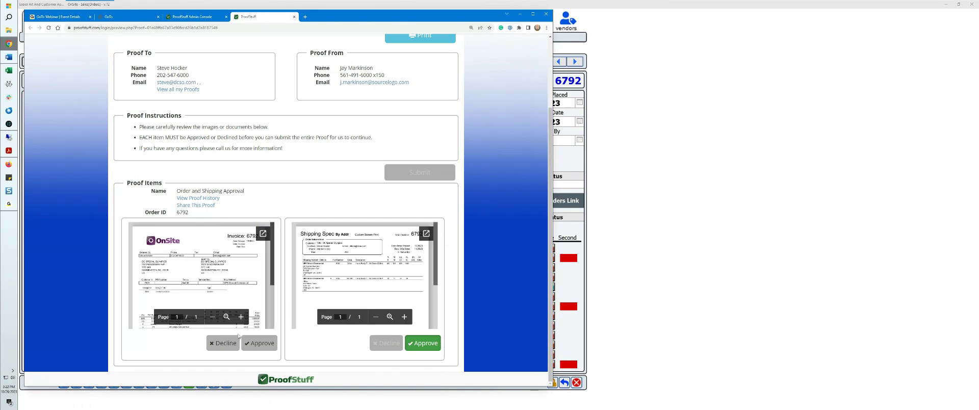
Step: Decline the invoice file with the note "Pricing is not correct...should be 4.90 per shirt per our discussion."
click(225, 345)
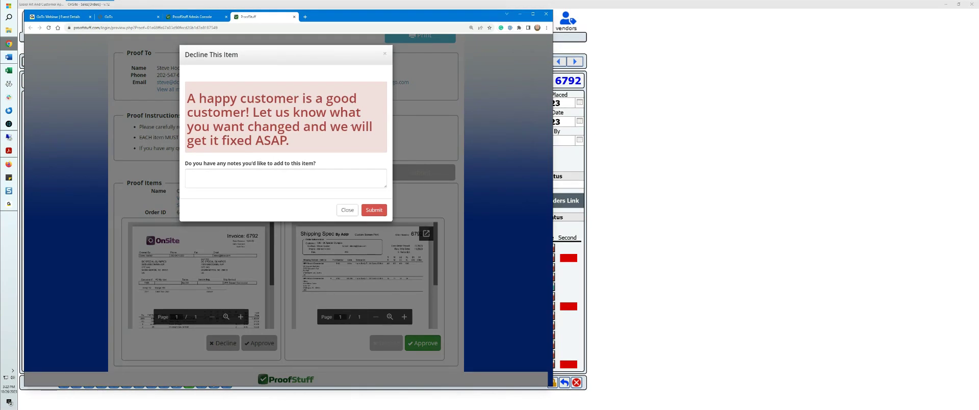
click(297, 185)
text(Pricing is not co)
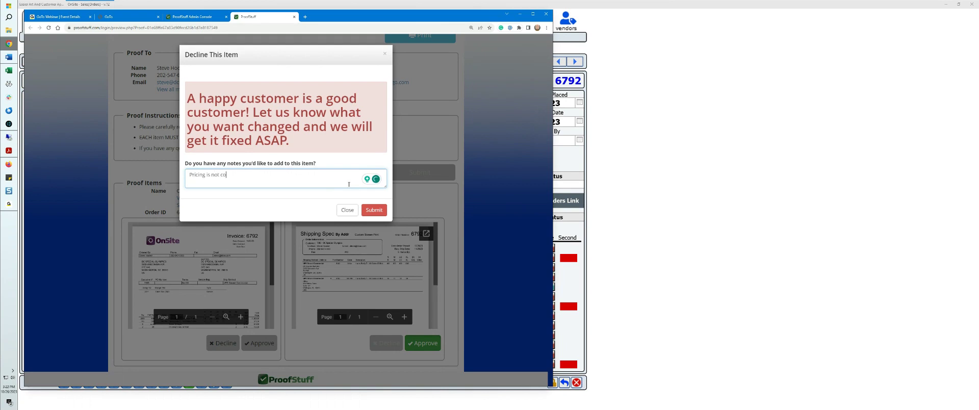
text(rrect...should be)
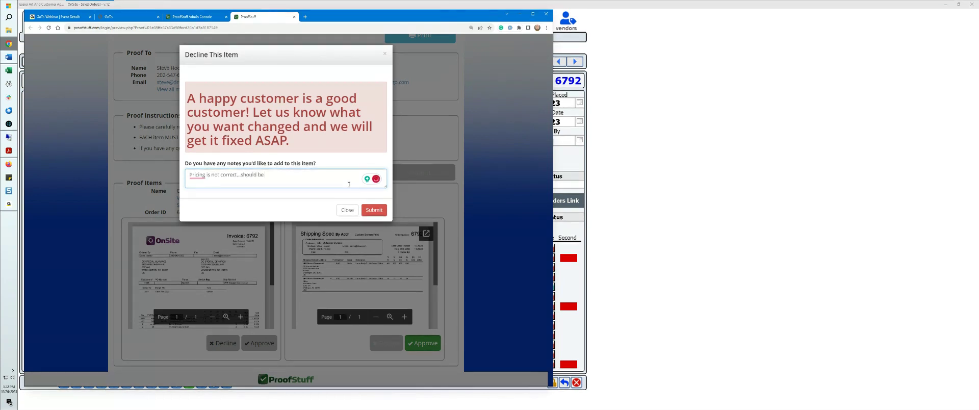
text( 4.90 per shirt per our discussion.)
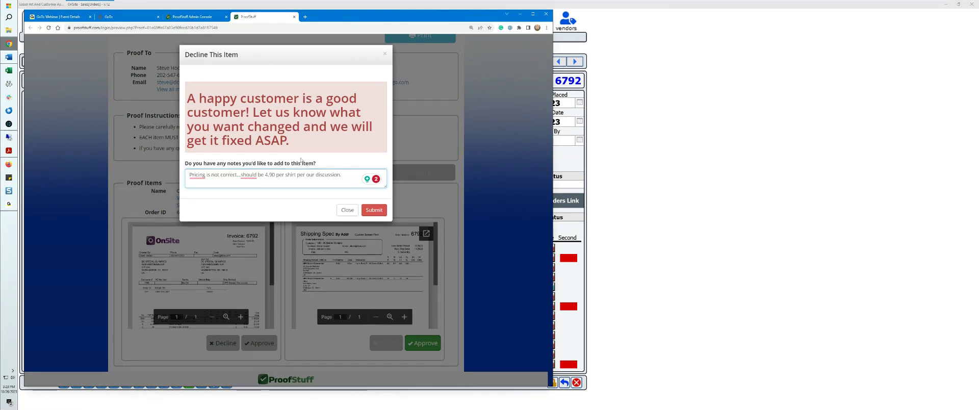
click(380, 212)
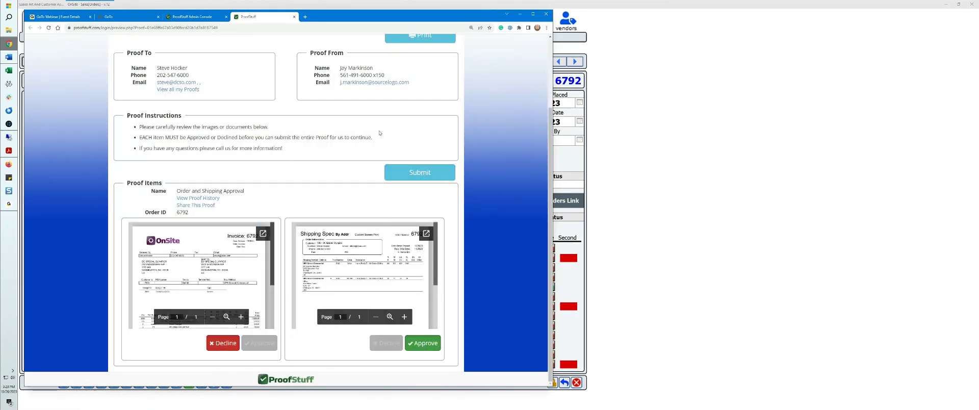
Step: Submit the reviewed proof with the customer's full name, email address and a freehand signature, and dismiss the confirmation
click(419, 173)
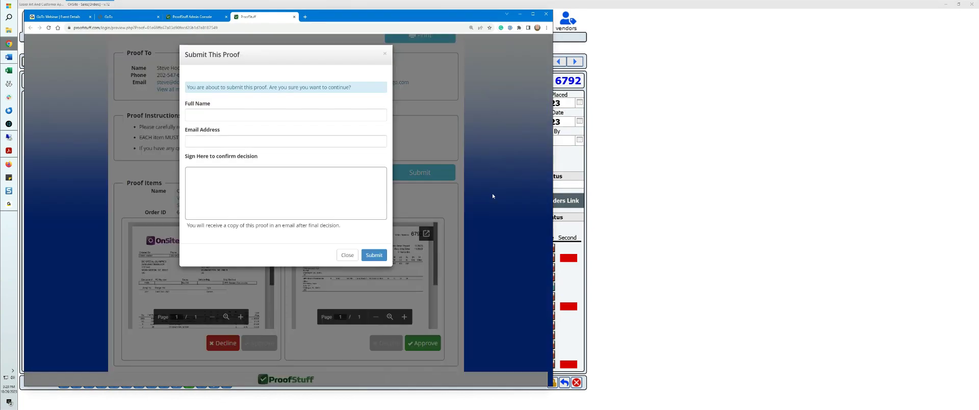
click(244, 115)
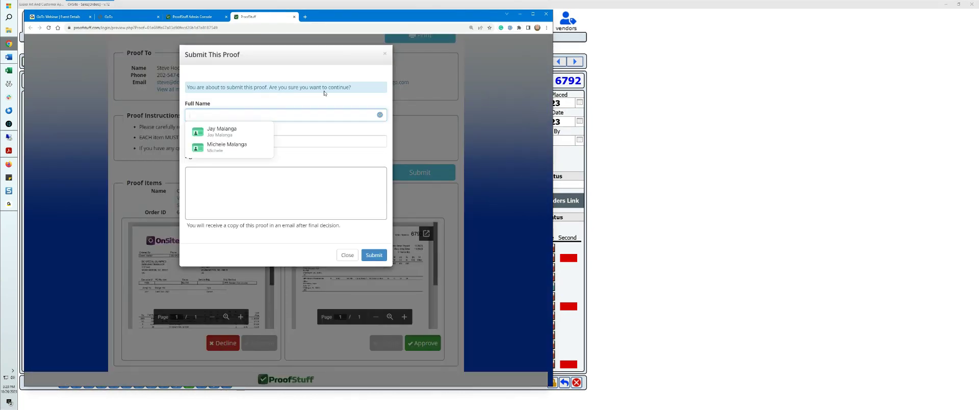
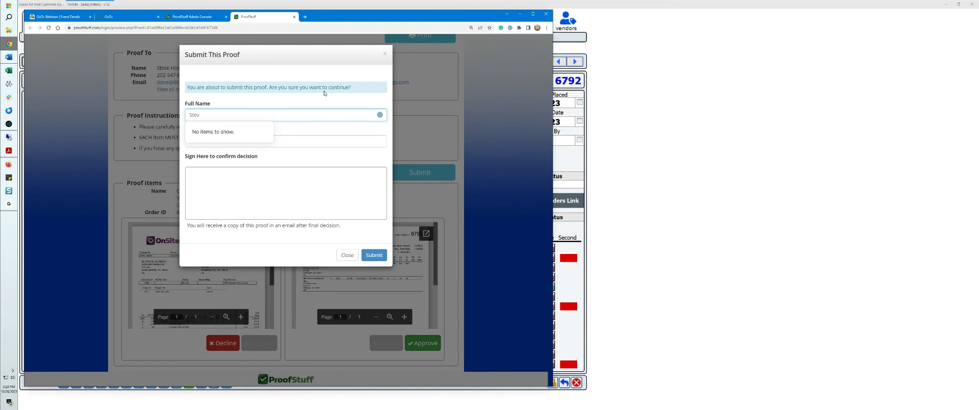
key(Tab)
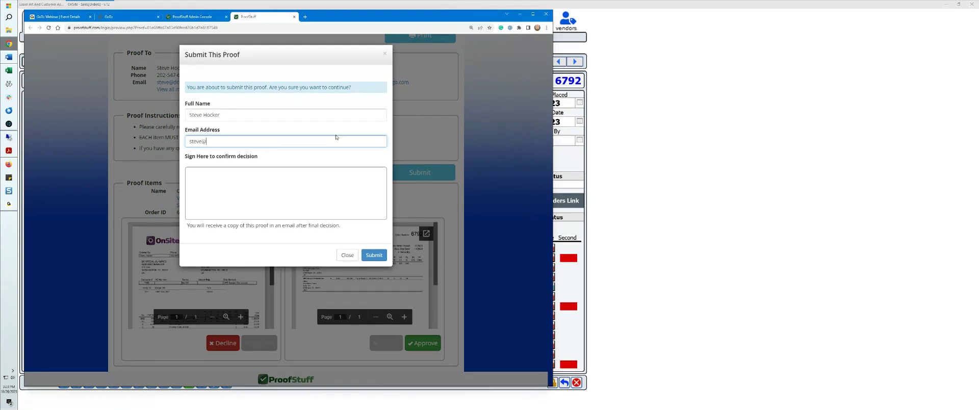
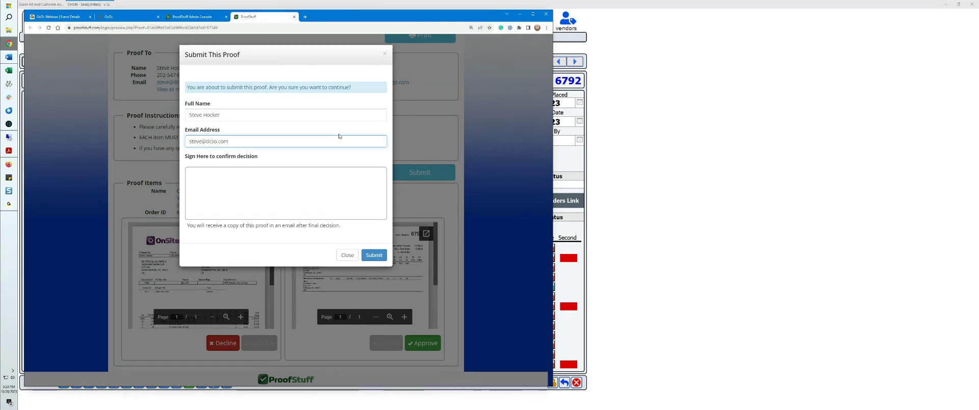
mouse_move(225, 196)
mouse_down()
mouse_move(219, 184)
mouse_move(278, 184)
mouse_move(333, 202)
mouse_up()
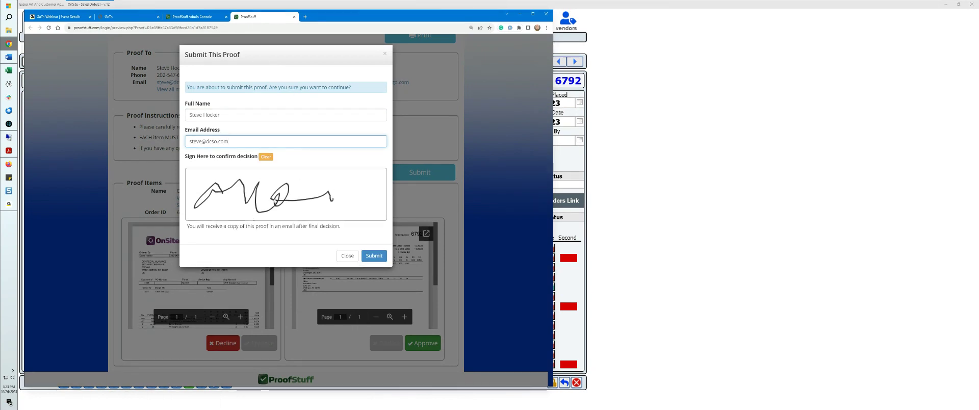
click(375, 256)
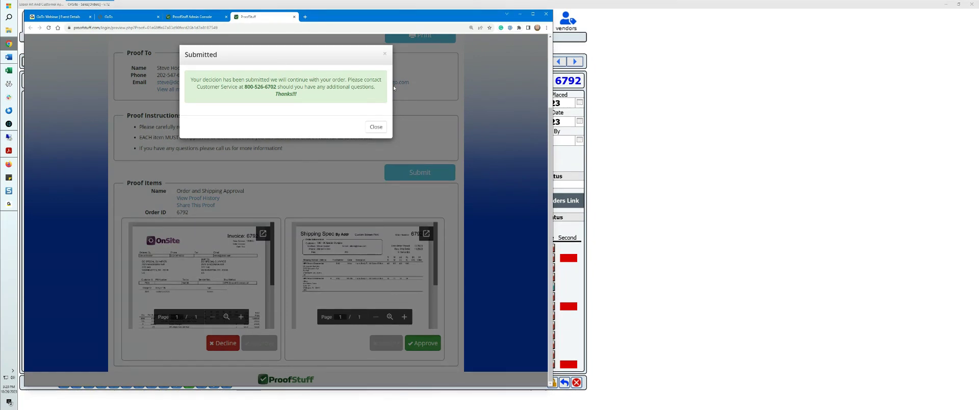
click(373, 129)
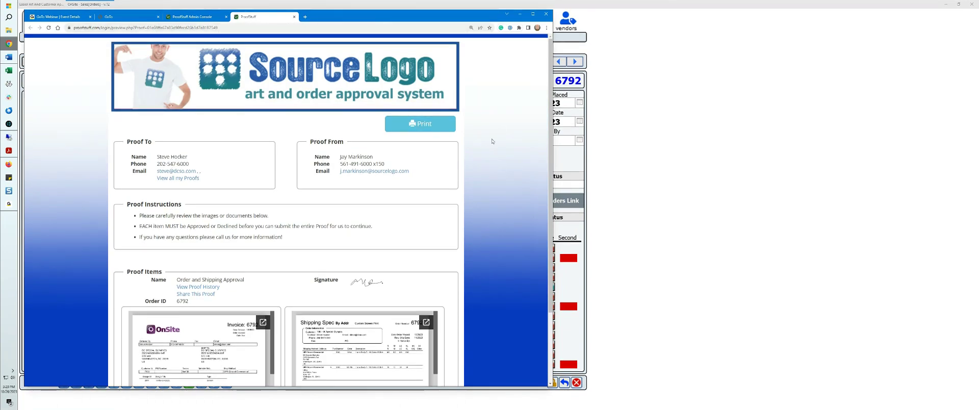
Step: Review the proof history of the submitted Order and Shipping Approval proof and close it
scroll(491, 140, down, 2)
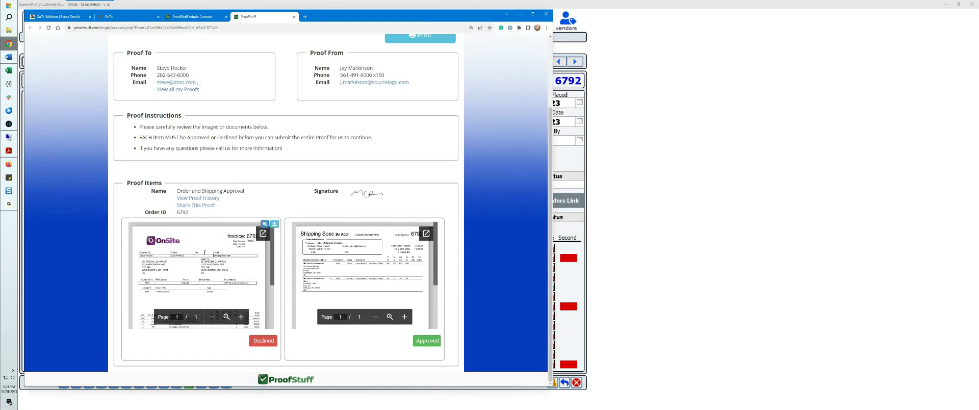
click(199, 199)
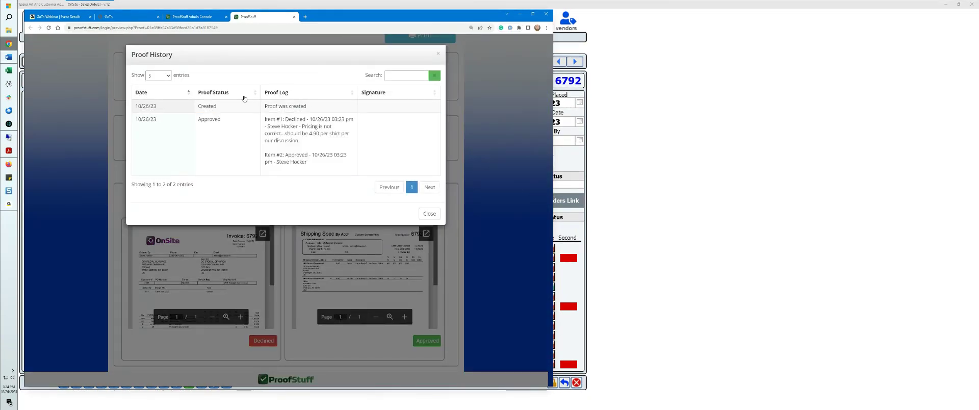
click(437, 53)
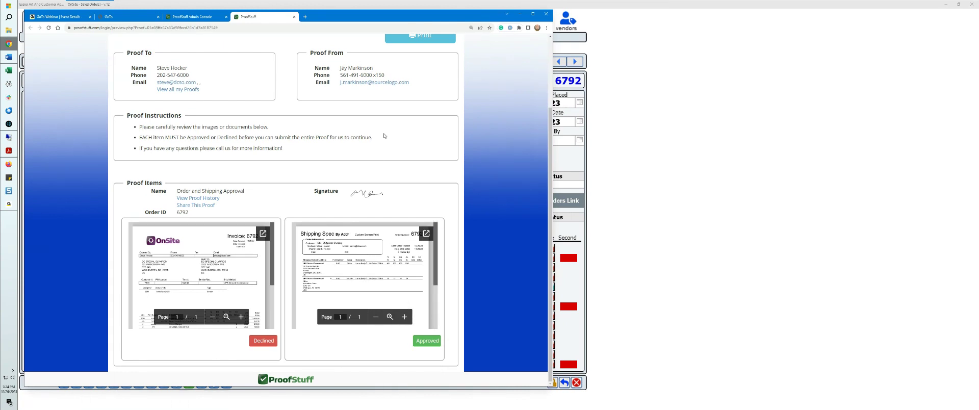
Step: Switch to OnSite, refresh the order's proof list and review the Order and Shipping Approval proof online again, closing its older browser copy
click(9, 124)
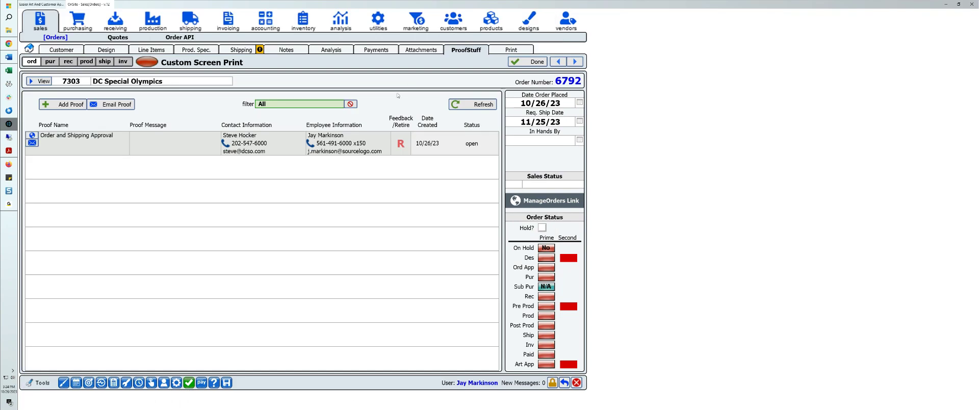
click(472, 104)
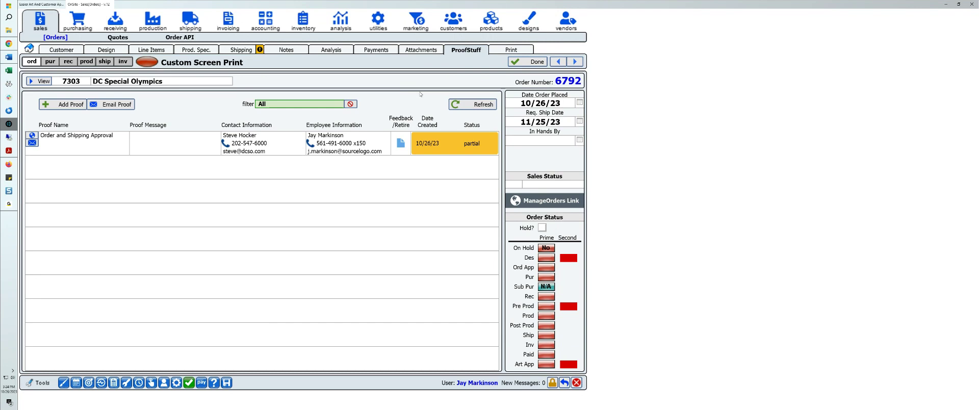
click(32, 136)
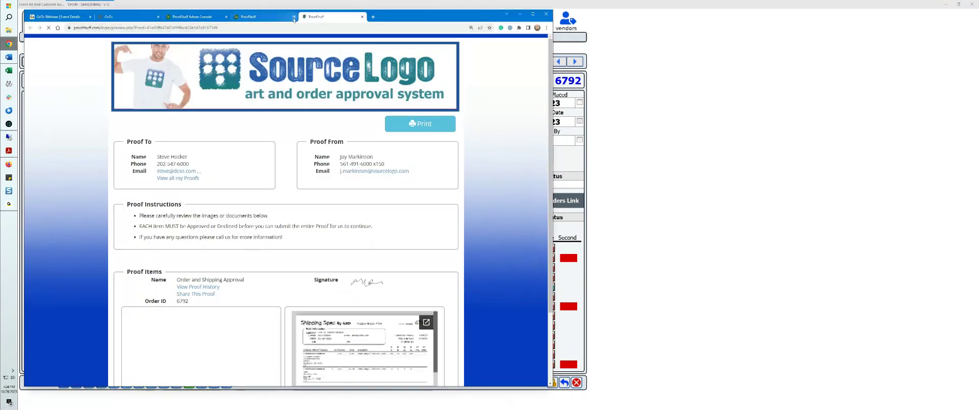
click(293, 17)
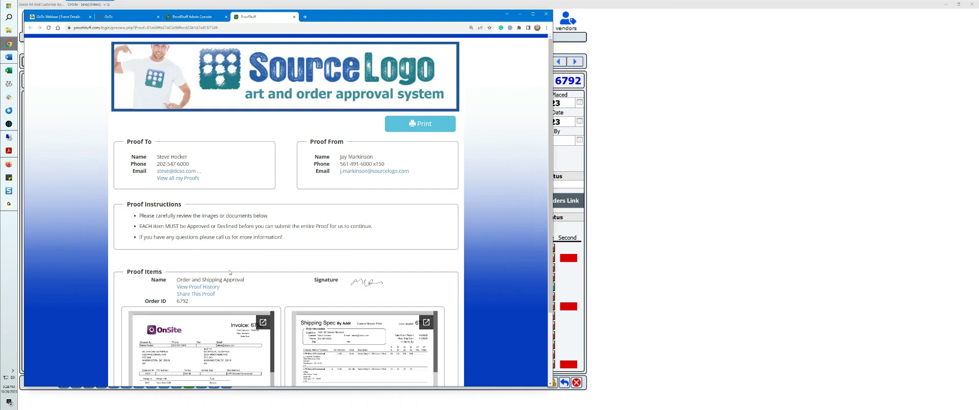
scroll(230, 273, down, 2)
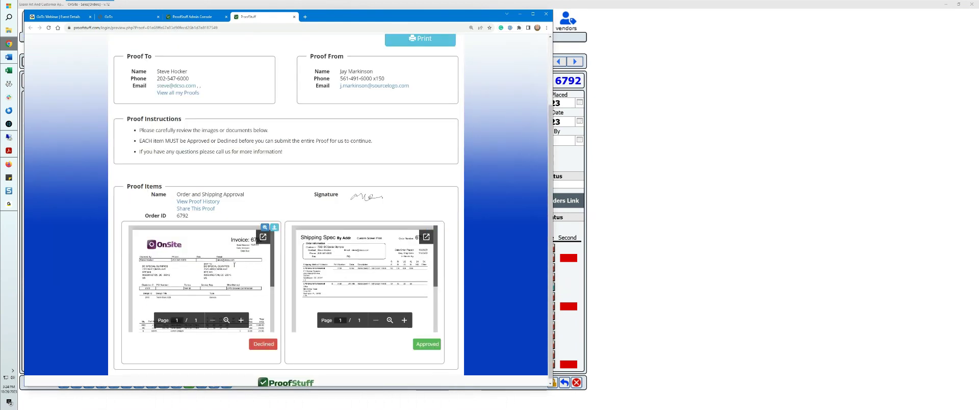
scroll(234, 268, up, 2)
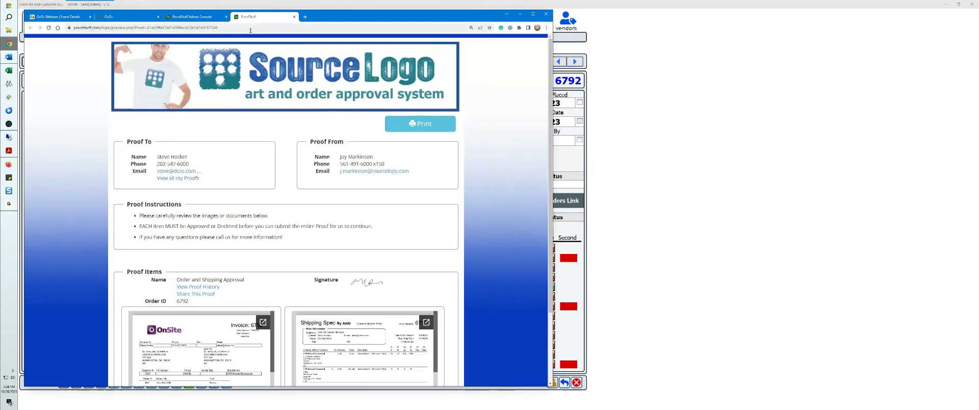
Step: Return to OnSite and set the manual price of both Hanes Beefy-T invoice lines to 4.90
click(9, 124)
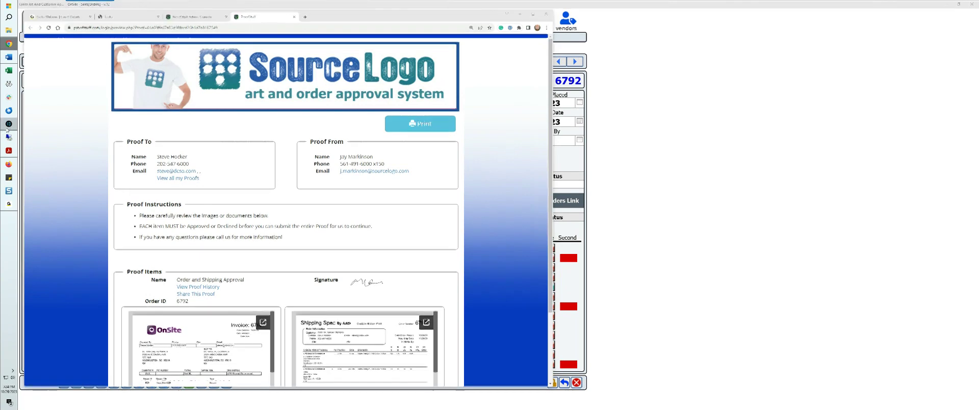
click(151, 49)
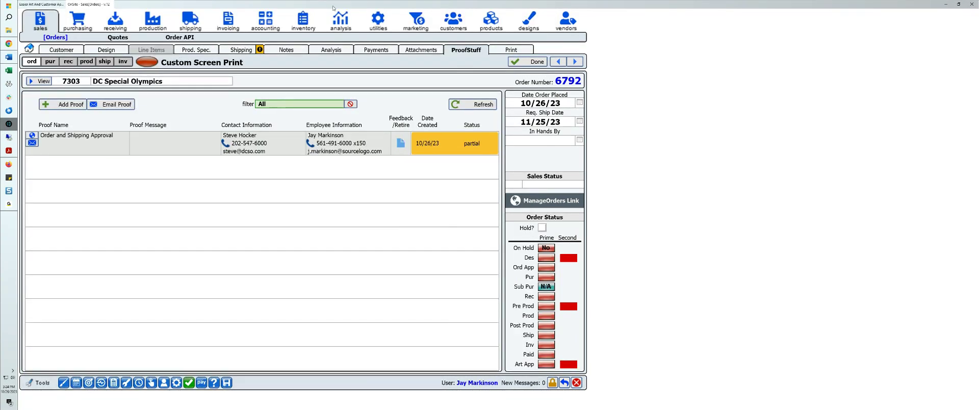
double_click(406, 156)
text(4.90)
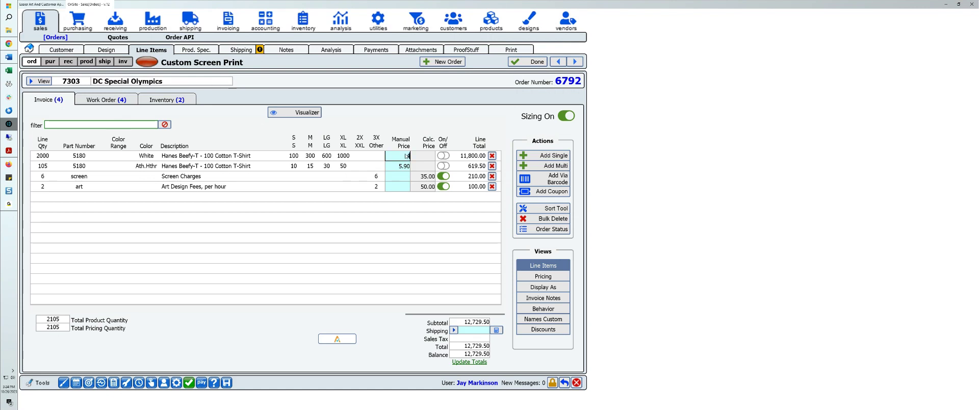
key(Tab)
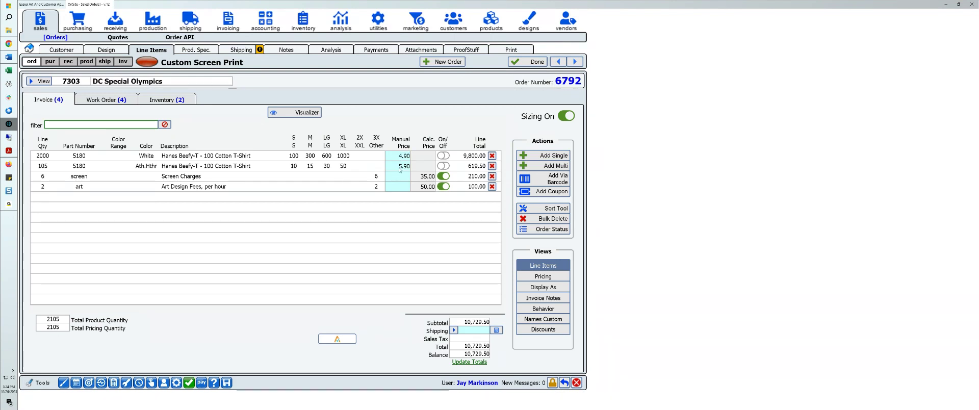
text(4.90)
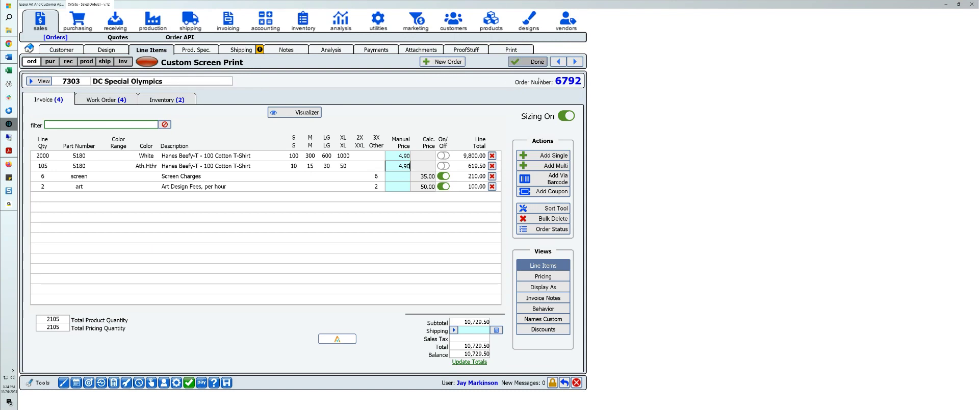
click(493, 59)
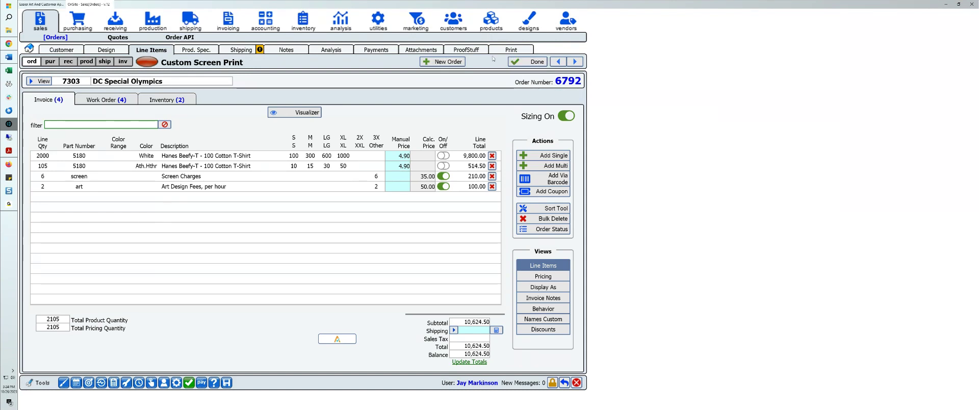
Step: Replace Shipping Spec By Addr with the Invoice form in the order's selected print forms, filtering the forms by "invoice"
click(501, 53)
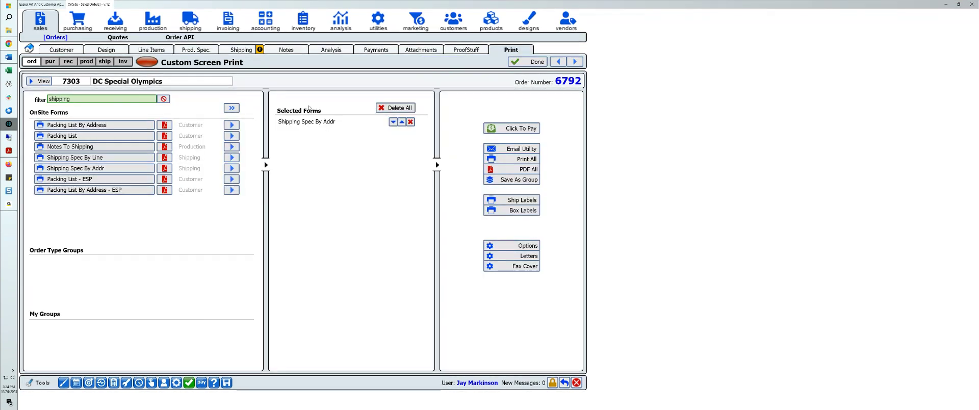
click(411, 122)
double_click(76, 101)
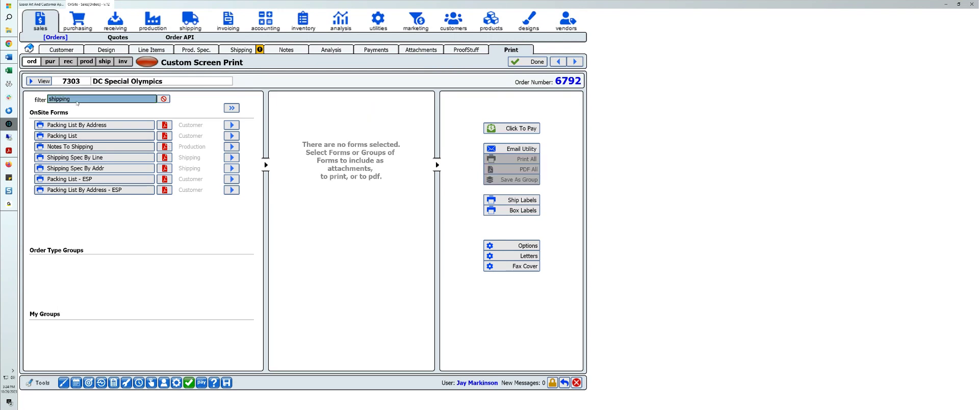
key(BackSpace)
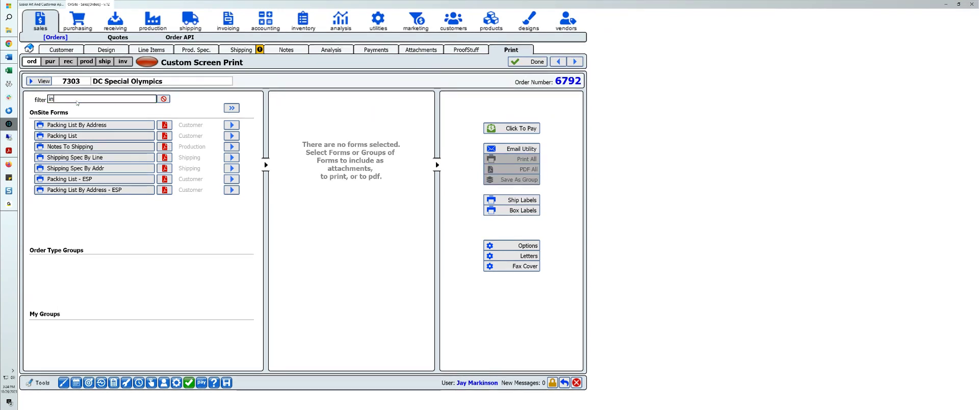
text(invoice)
click(231, 125)
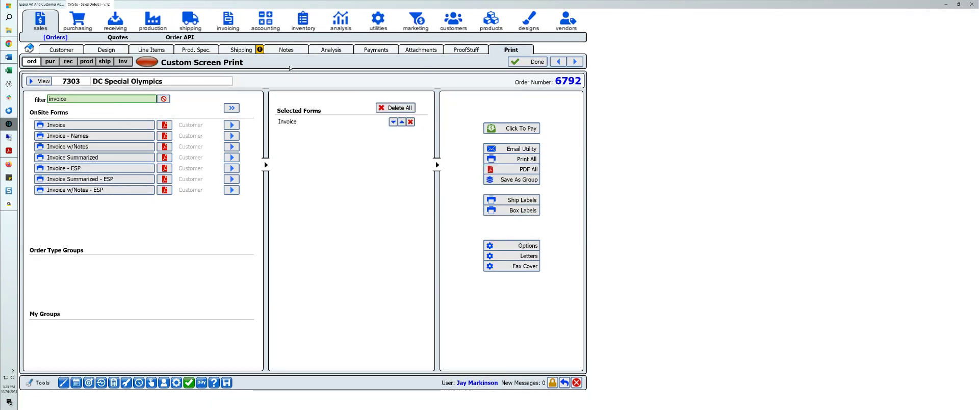
Step: Add a new proof named "Order Approval" to the order and insert the Invoice form as its file
click(464, 50)
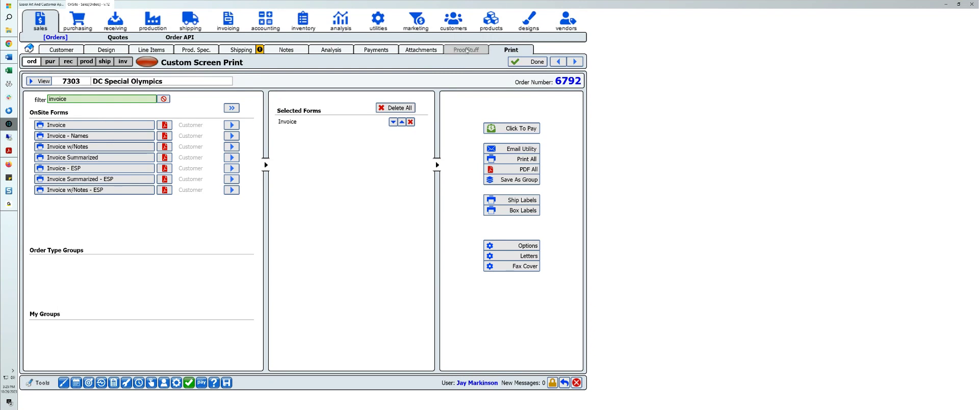
click(63, 104)
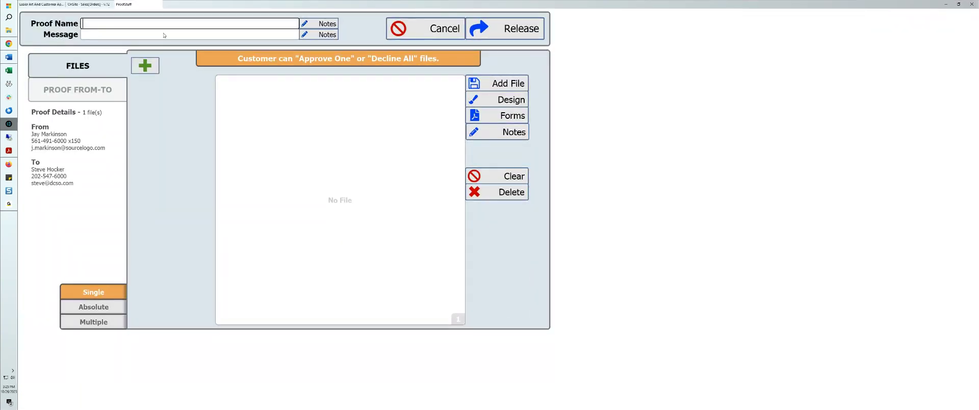
text(Order Approval)
click(499, 116)
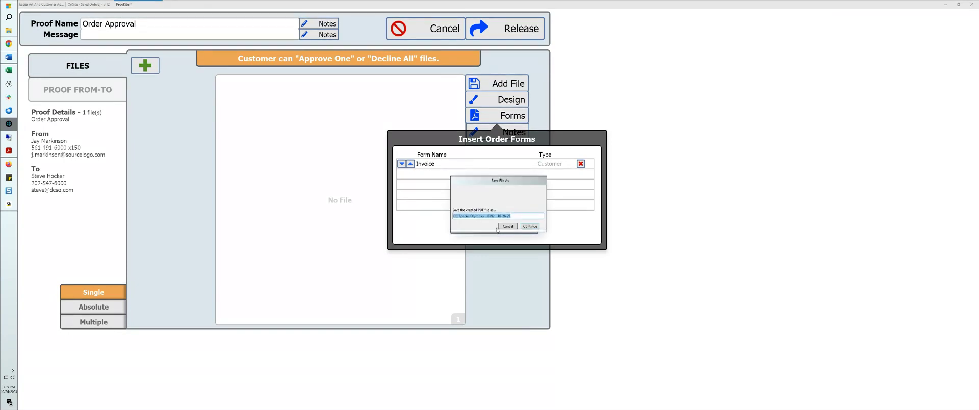
click(535, 228)
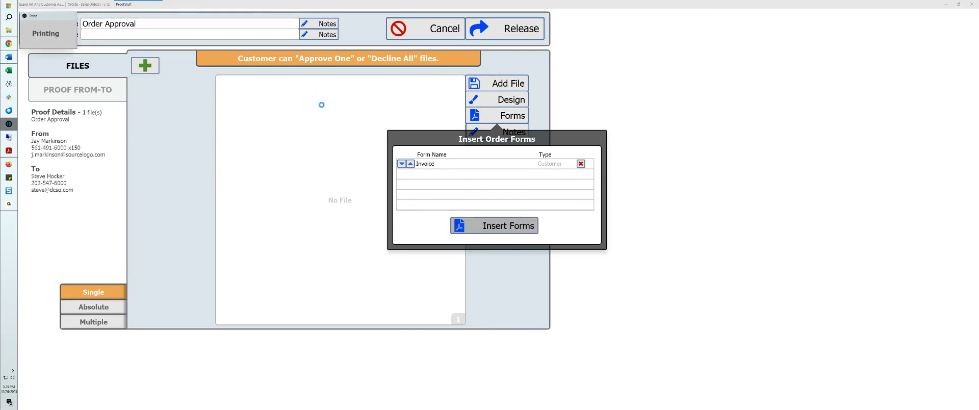
Step: Release the Order Approval proof and cancel its email to return to the order's proof list
click(507, 29)
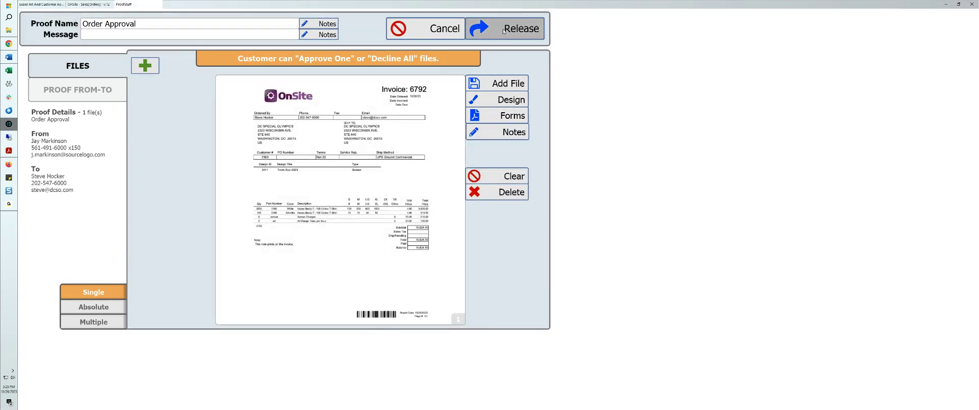
click(510, 217)
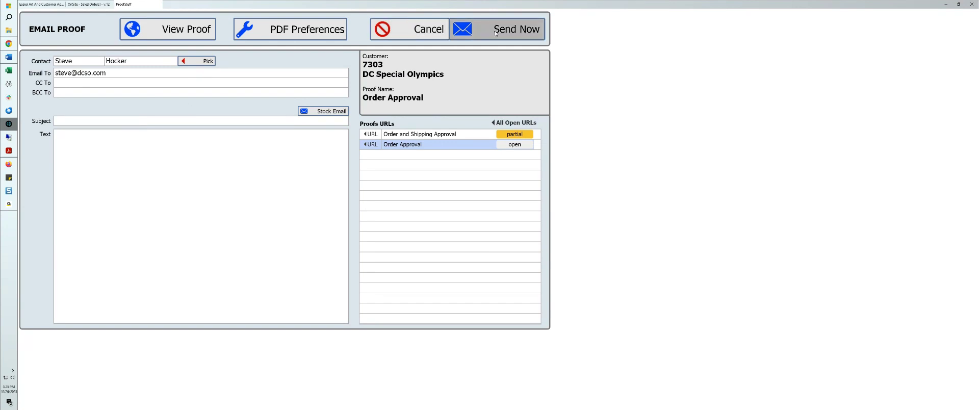
click(415, 29)
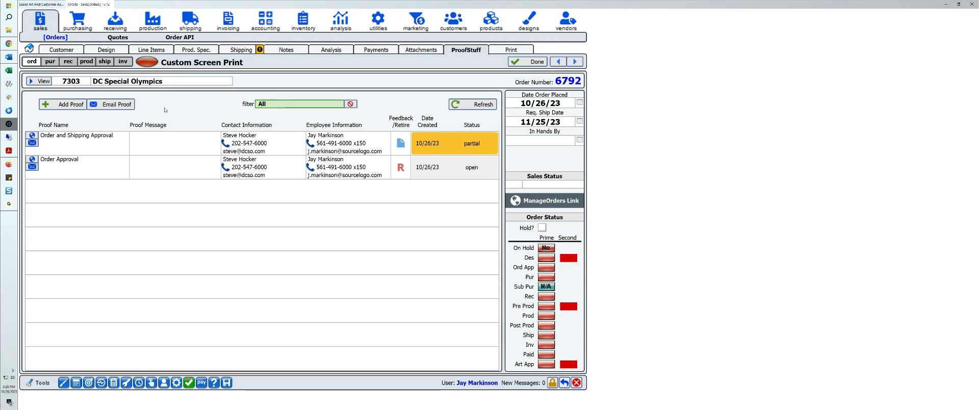
Step: Open the Order Approval proof's web page and review its instructions and attached invoice
click(32, 160)
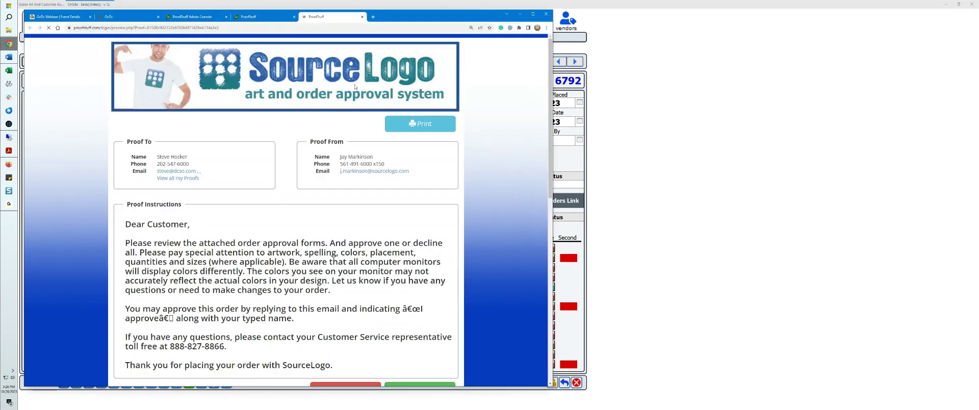
scroll(214, 190, down, 2)
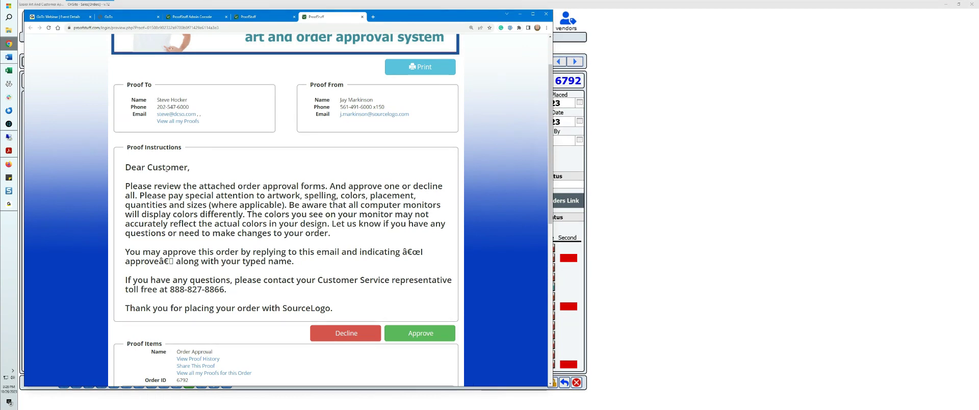
scroll(244, 197, down, 5)
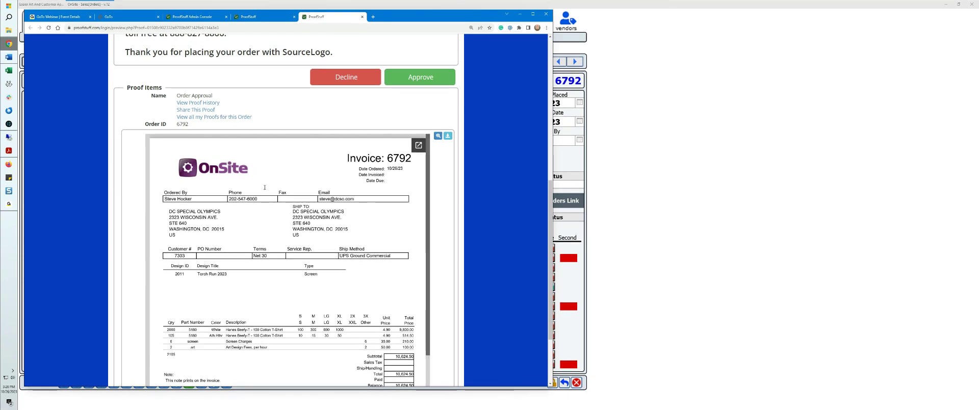
scroll(397, 153, up, 2)
Step: Start approving the Order Approval proof and fill in the customer's full name and email address
click(421, 190)
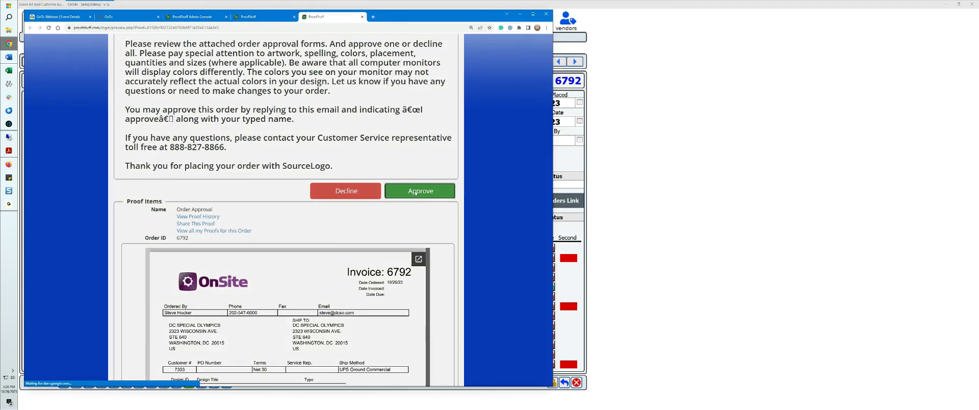
click(218, 178)
click(257, 202)
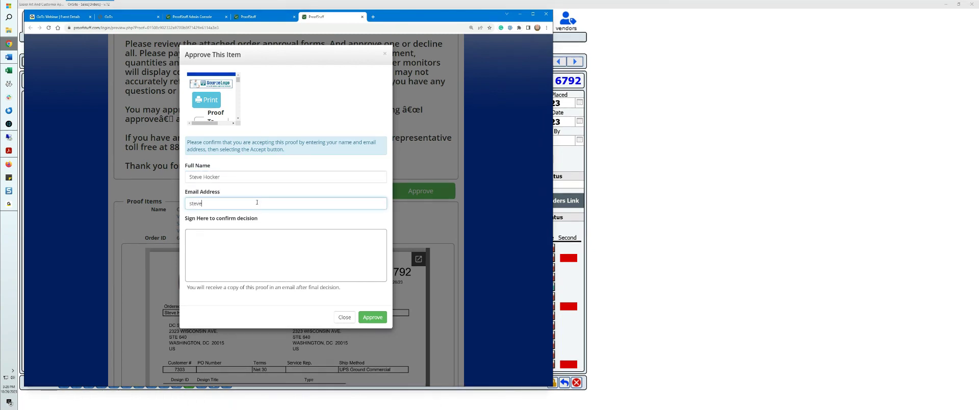
key(Tab)
Step: Sign and submit the proof approval, close the confirmation, and return to the order's proof list in OnSite
drag(230, 249, 321, 256)
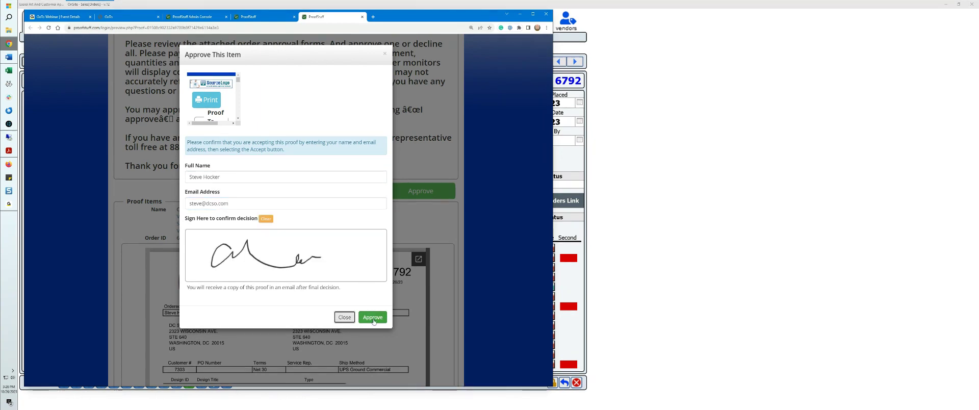
click(373, 318)
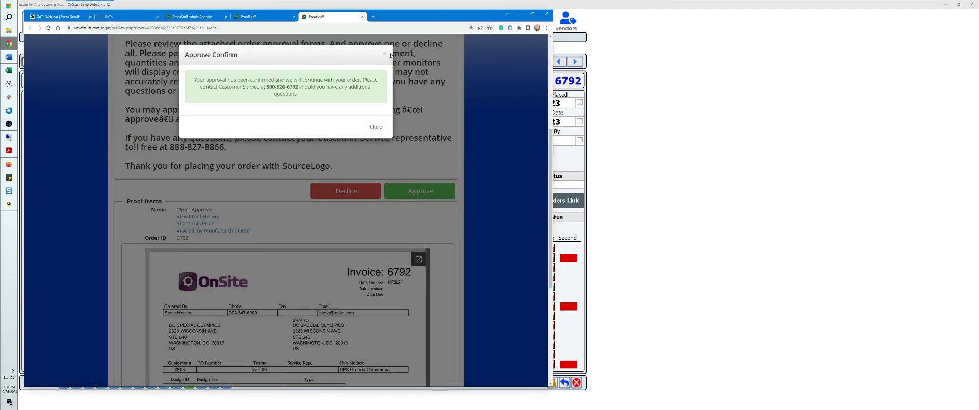
click(376, 126)
click(8, 134)
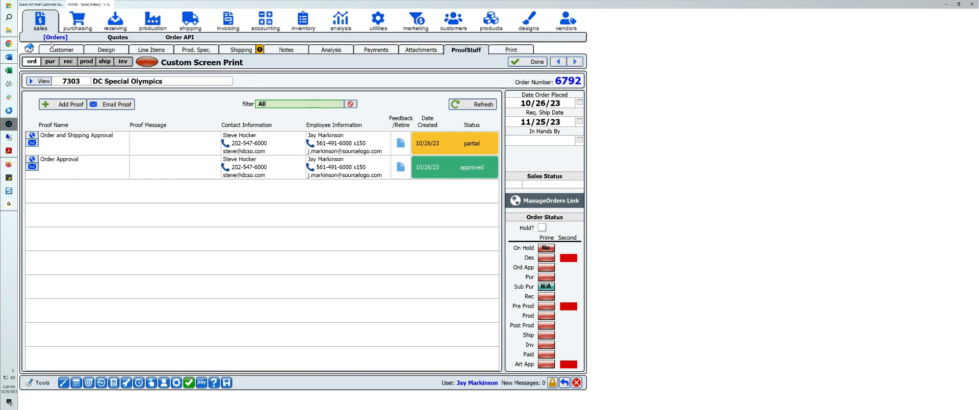
Step: Switch to File Explorer and examine the combined front-and-back TorchRun shirt images in the DCSO artwork folder
click(8, 30)
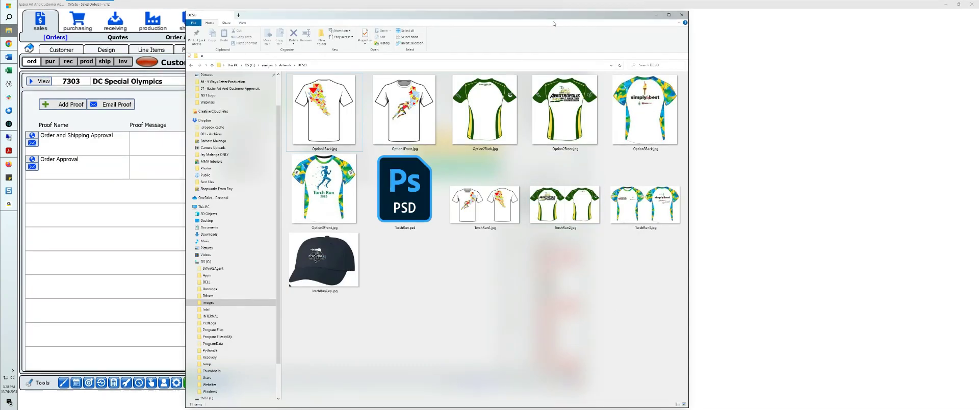
drag(553, 20, 514, 15)
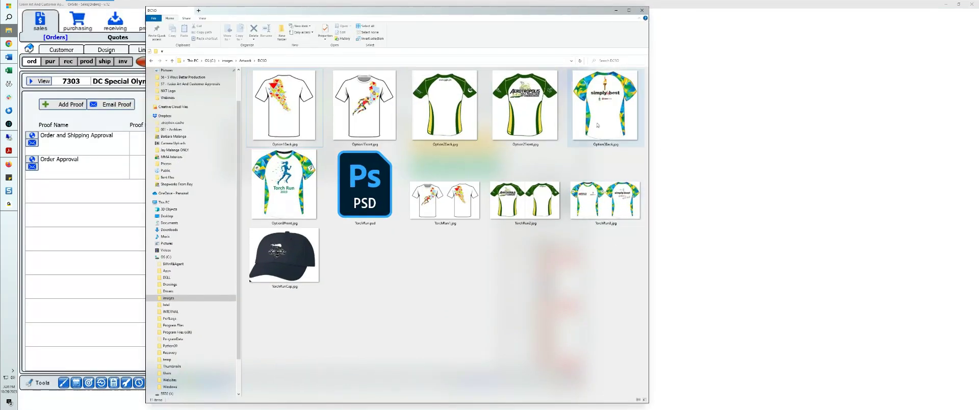
click(601, 212)
click(525, 209)
click(451, 209)
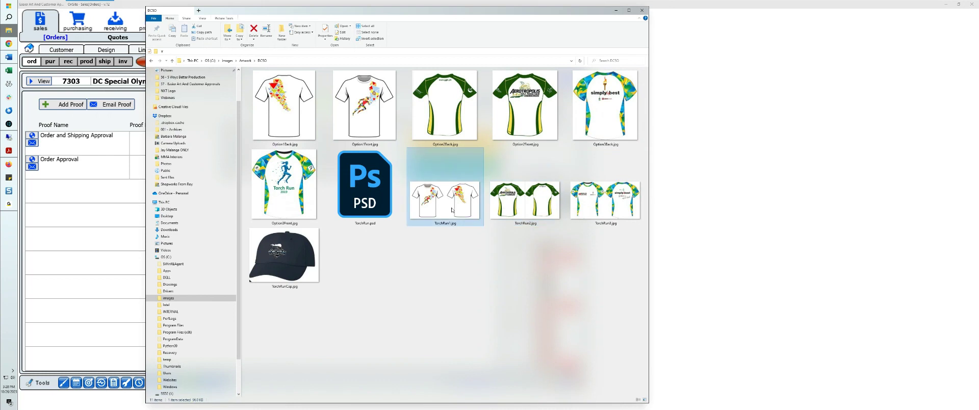
click(606, 204)
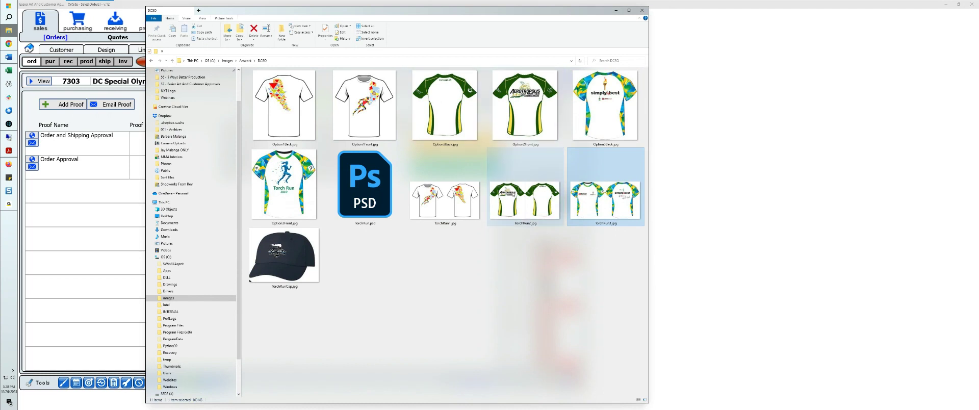
click(511, 197)
click(454, 200)
click(537, 206)
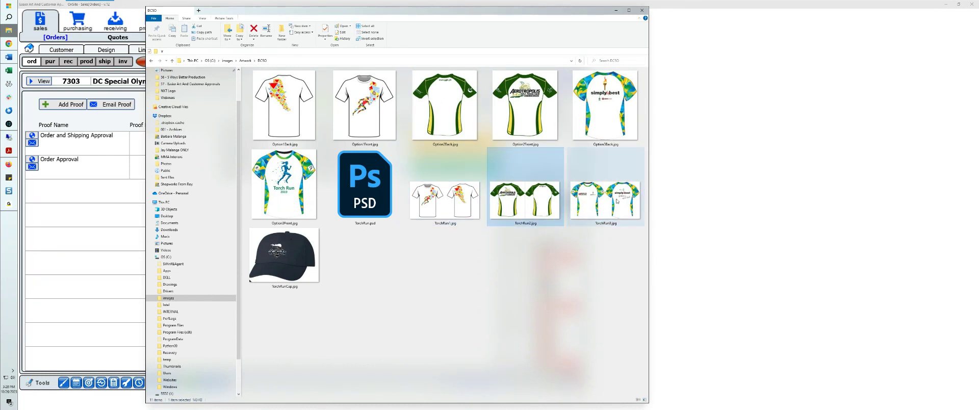
click(605, 199)
Step: Examine the separate front and back shirt images for Option2 and Option3 in the artwork folder
click(605, 107)
click(525, 107)
key(Left)
key(Left)
key(Left)
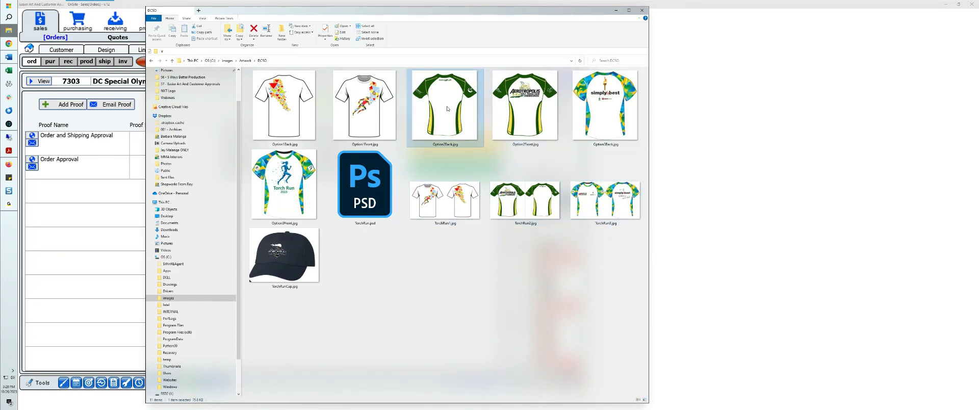
key(Right)
click(464, 114)
click(528, 114)
click(602, 115)
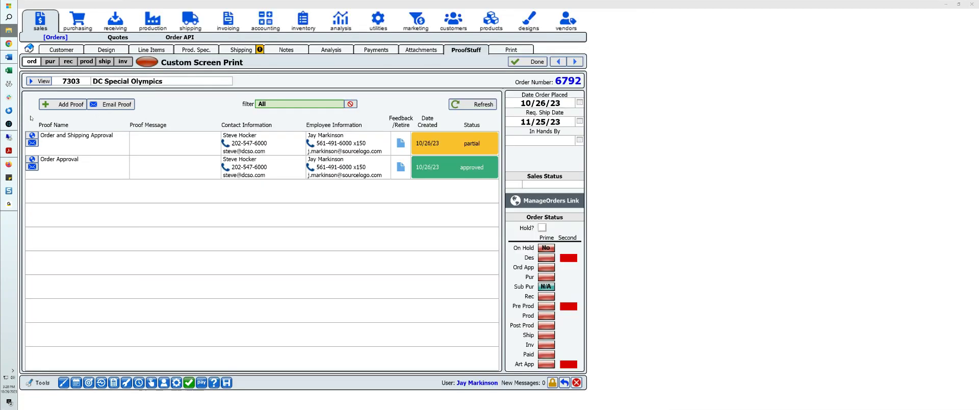
Step: Return to OnSite and add a new proof named "Initial Design" to the order
click(30, 118)
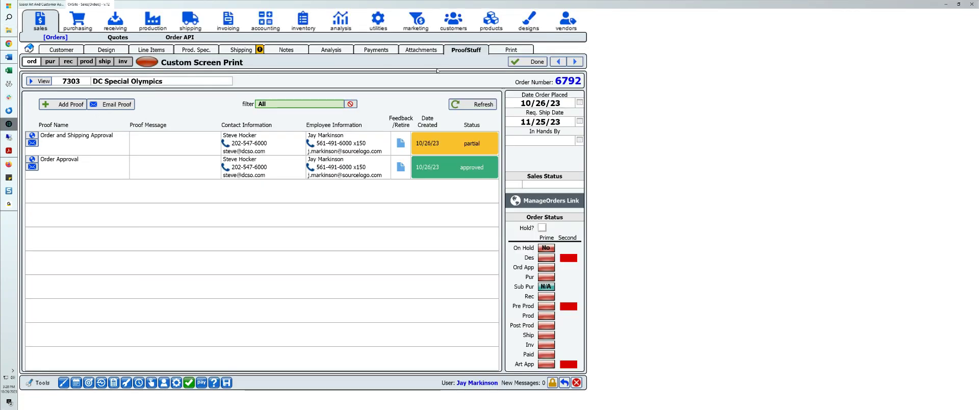
click(69, 107)
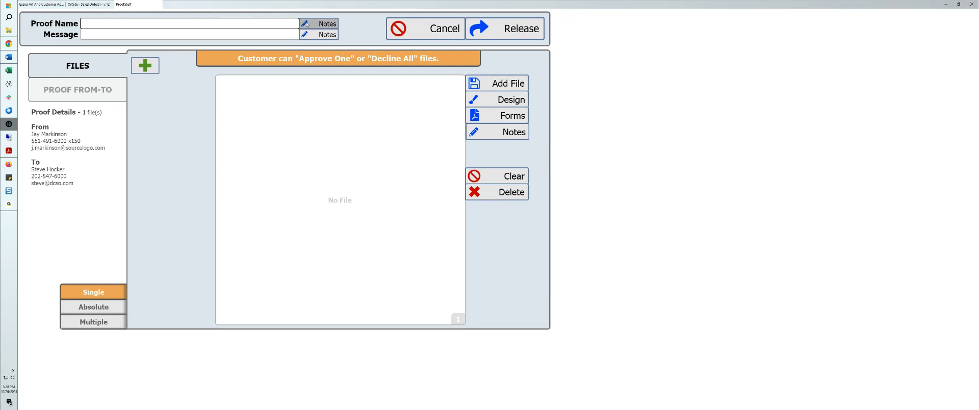
text(Initial )
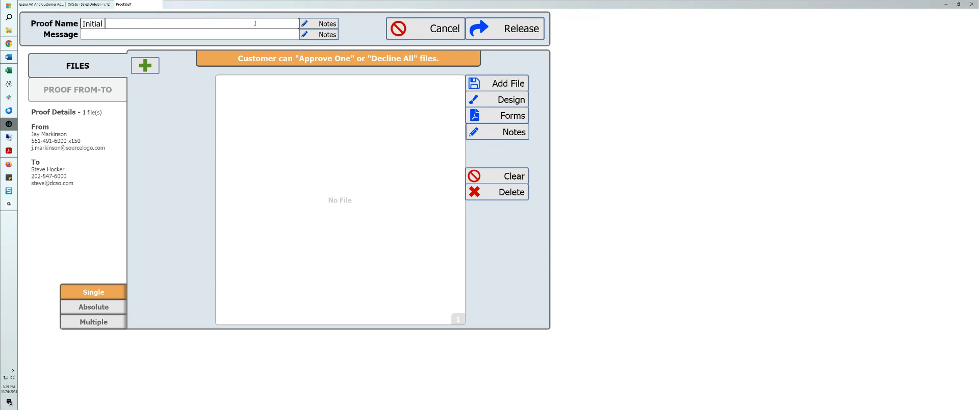
text(Design)
click(210, 109)
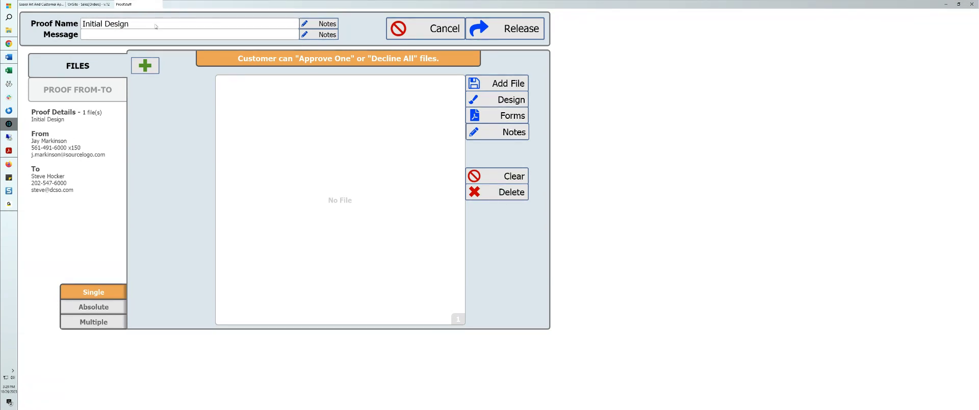
Step: Expand the Initial Design proof to six file slots
click(152, 70)
click(152, 69)
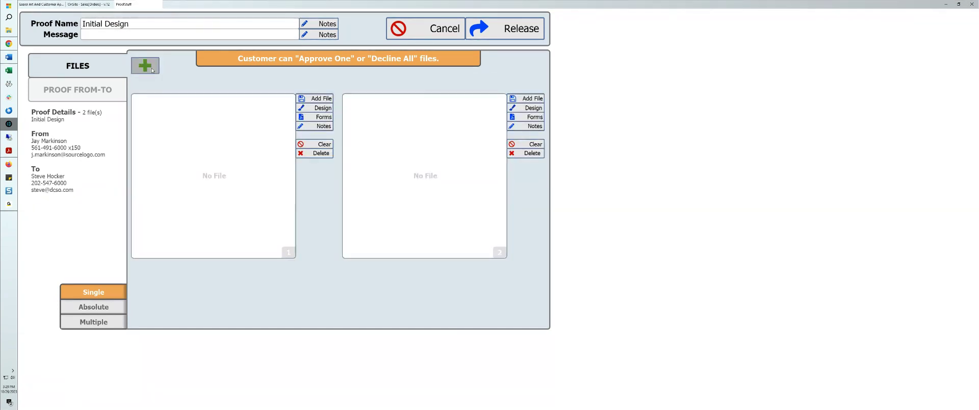
click(152, 69)
click(152, 69)
click(152, 69)
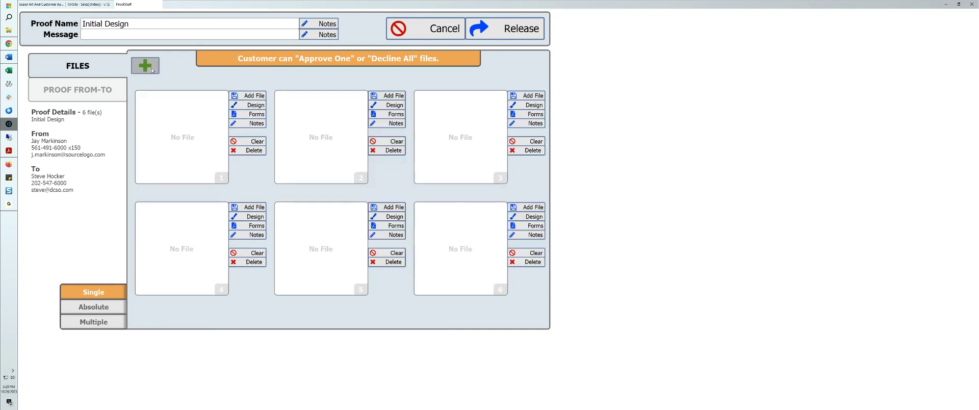
Step: Add Option1Front.jpg from the images > Artwork > DCSO folder on the C: drive as the proof's first file
click(250, 99)
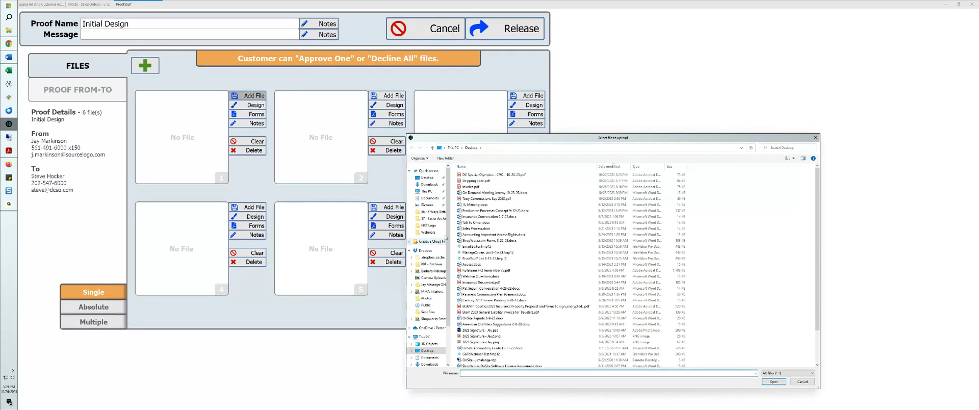
scroll(424, 225, down, 3)
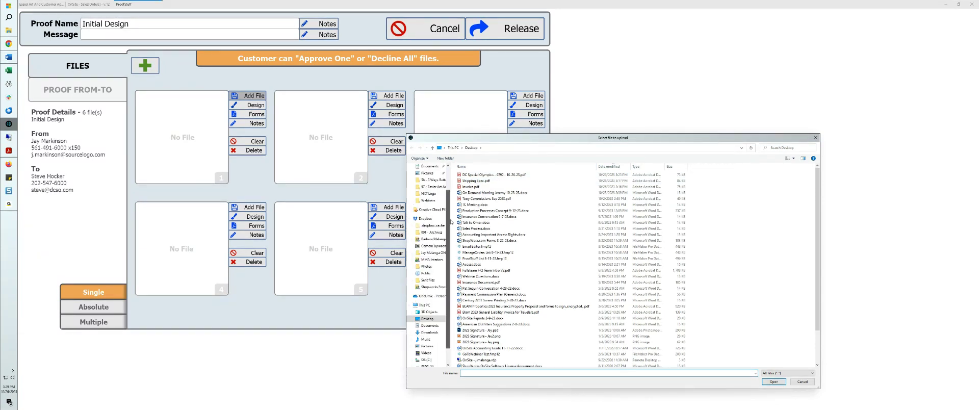
click(428, 340)
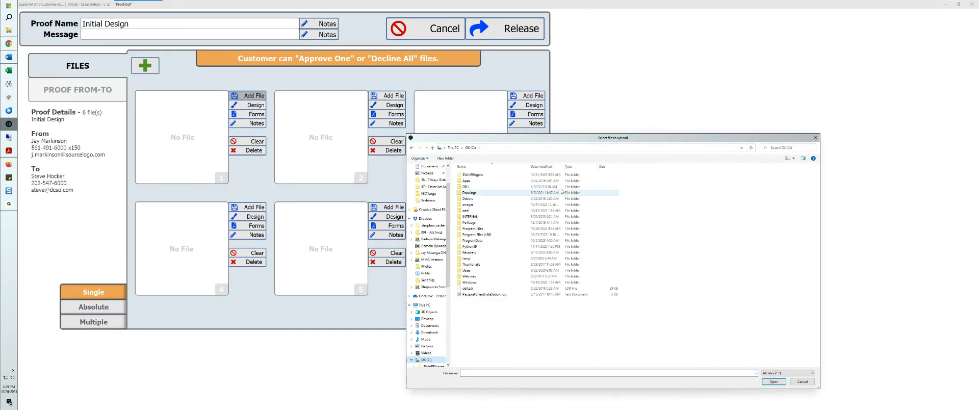
double_click(468, 205)
double_click(477, 191)
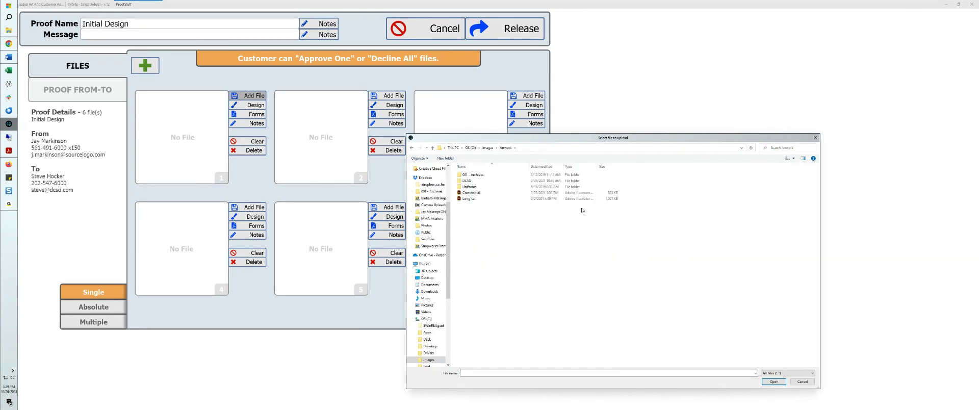
double_click(468, 181)
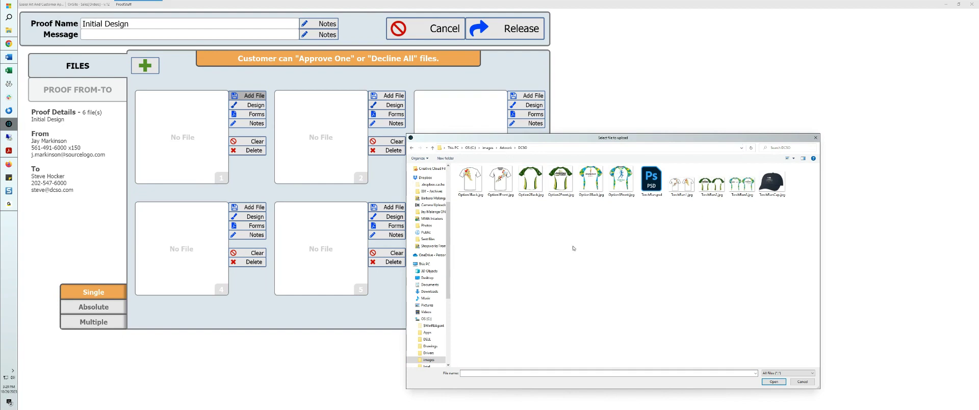
click(499, 182)
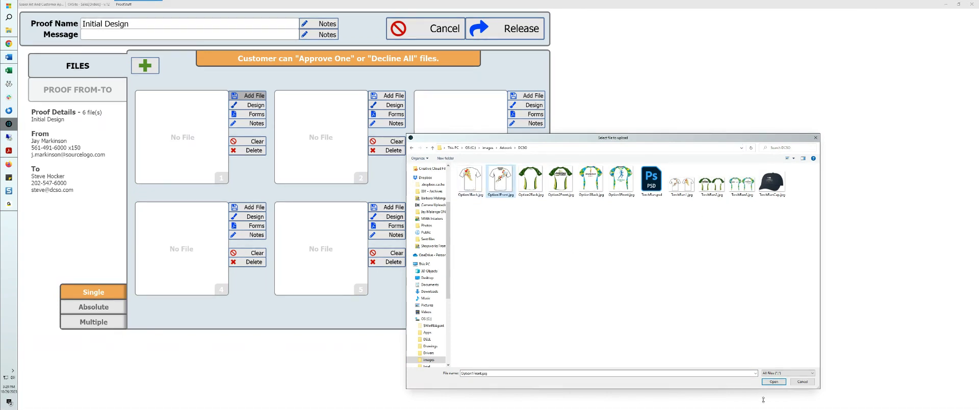
click(773, 382)
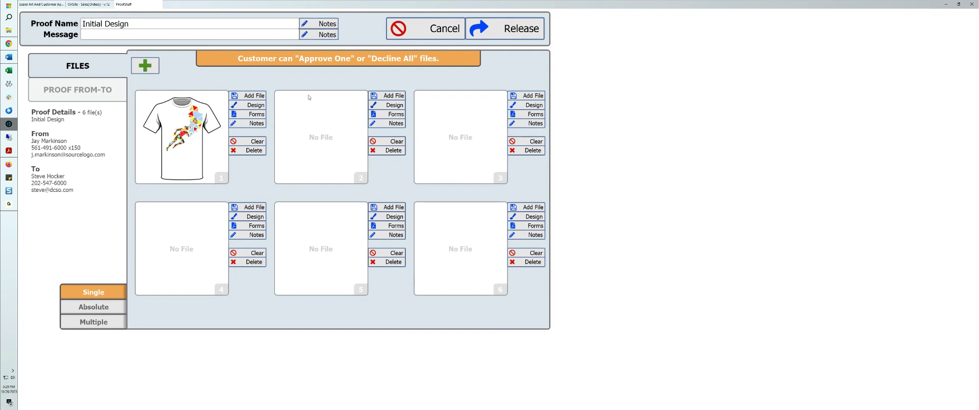
Step: Add Option1Back.jpg as the proof's second file and Option2Front.jpg as its third file
click(387, 96)
click(465, 181)
click(773, 382)
click(531, 96)
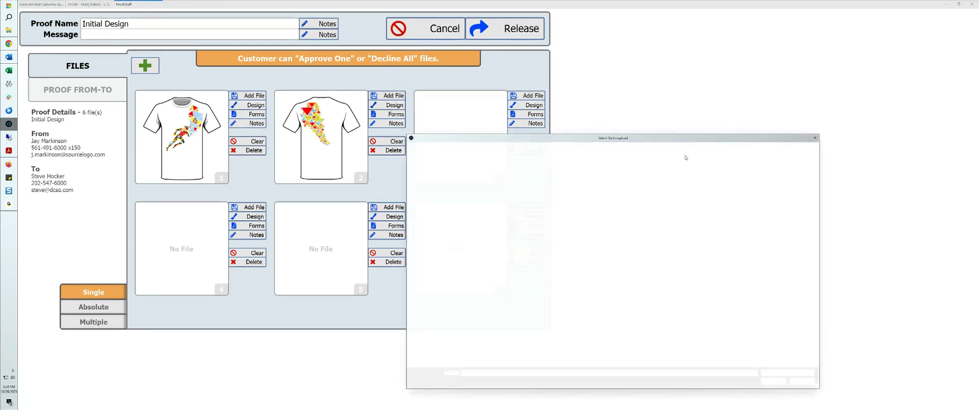
click(561, 181)
click(770, 383)
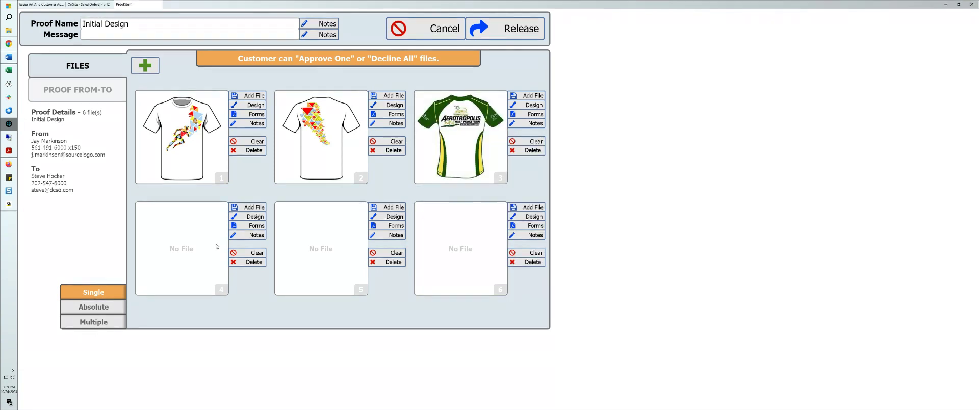
Step: Add Option2Back.jpg as the proof's fourth file
click(264, 206)
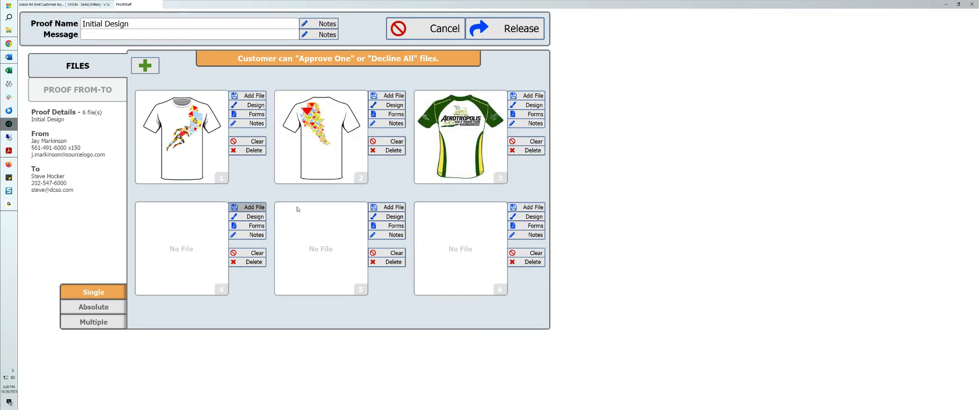
click(530, 181)
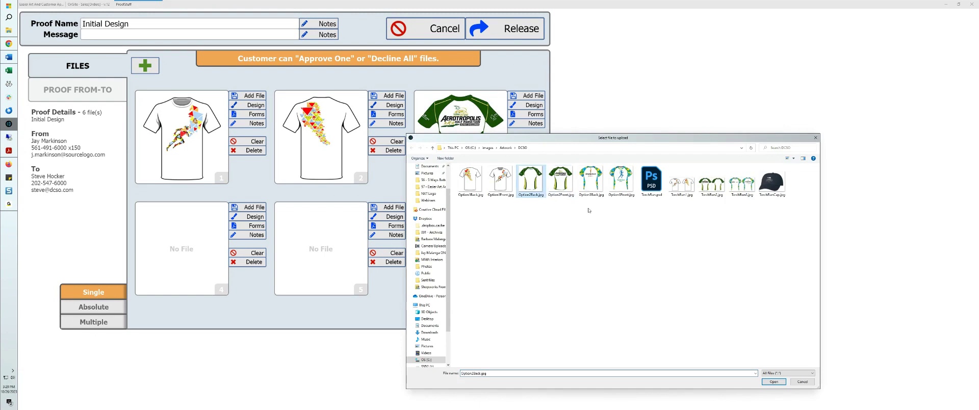
click(773, 381)
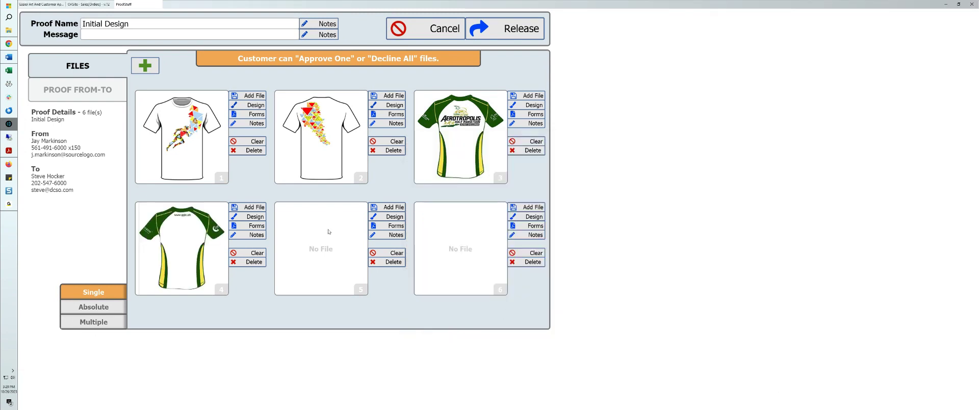
Step: Add Option3Front.jpg as the proof's fifth file and Option3Back.jpg as its sixth file
click(388, 207)
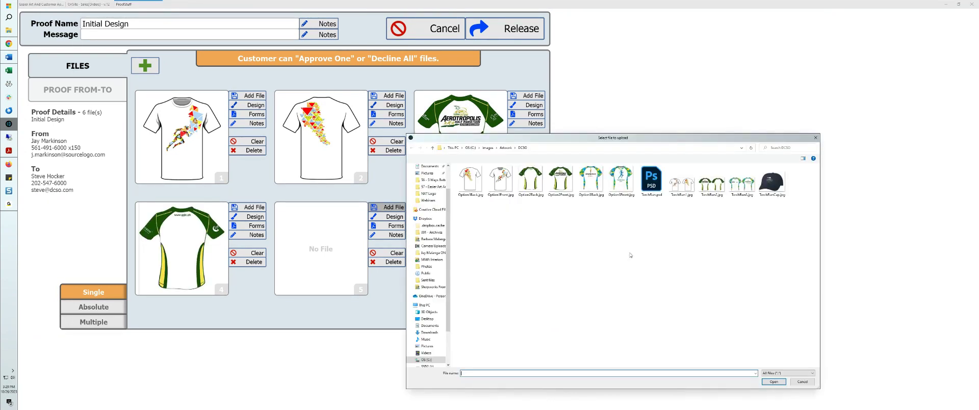
click(620, 179)
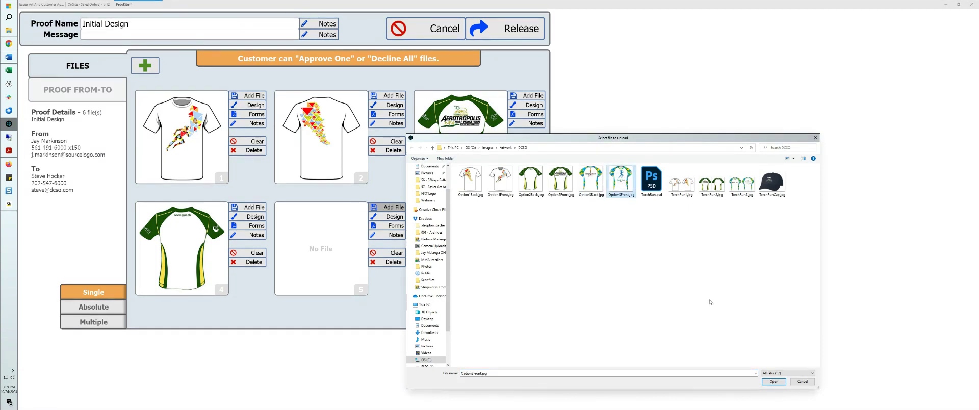
click(774, 382)
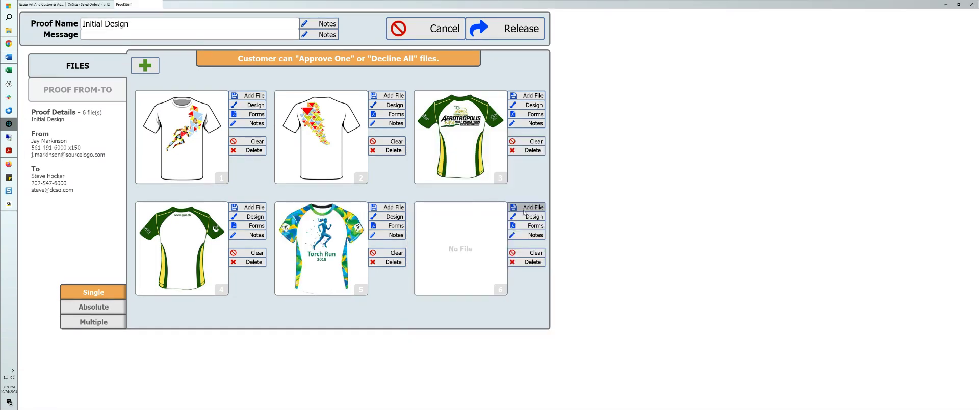
click(528, 207)
click(591, 182)
click(772, 382)
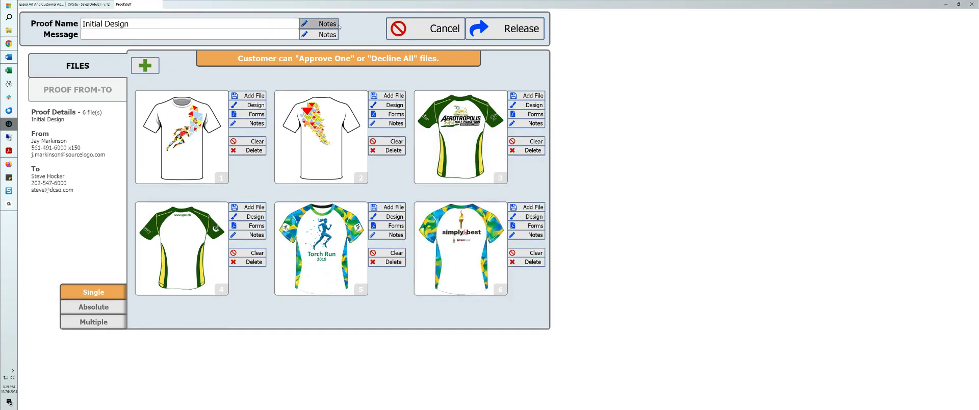
Step: Set the Initial Design proof's approval mode to Multiple and release the proof for emailing
click(100, 326)
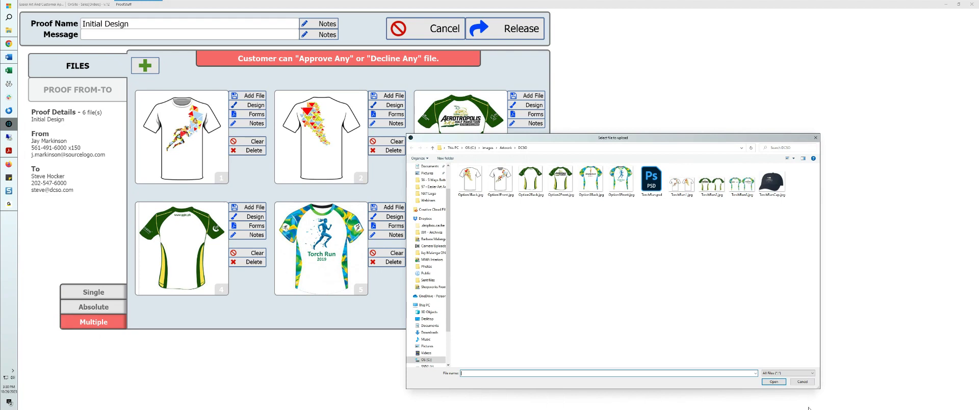
click(801, 382)
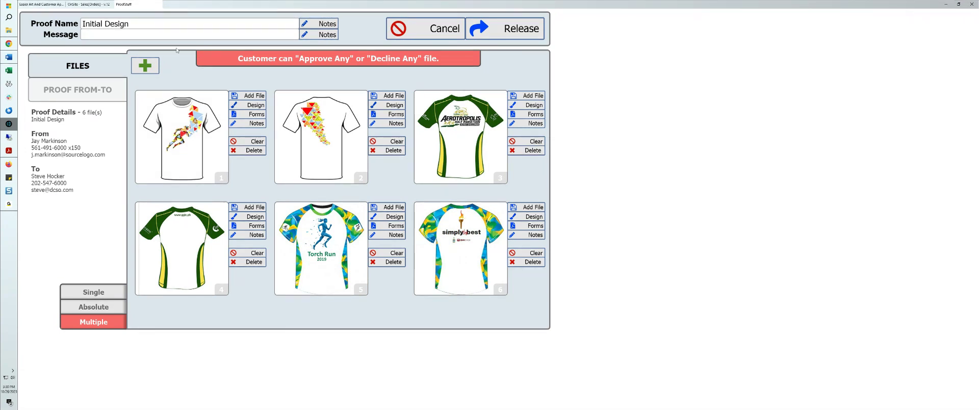
click(508, 30)
click(508, 218)
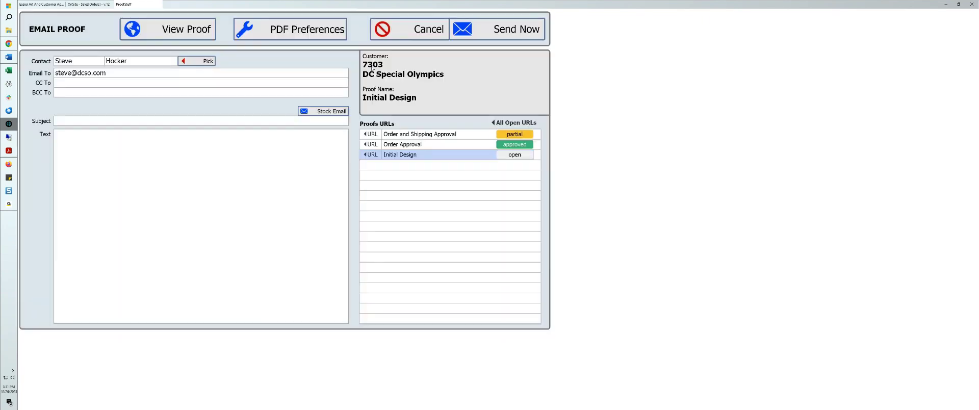
Step: Fill the proof email with the Design Approval stock email that has the order number in its subject, and send it
click(331, 111)
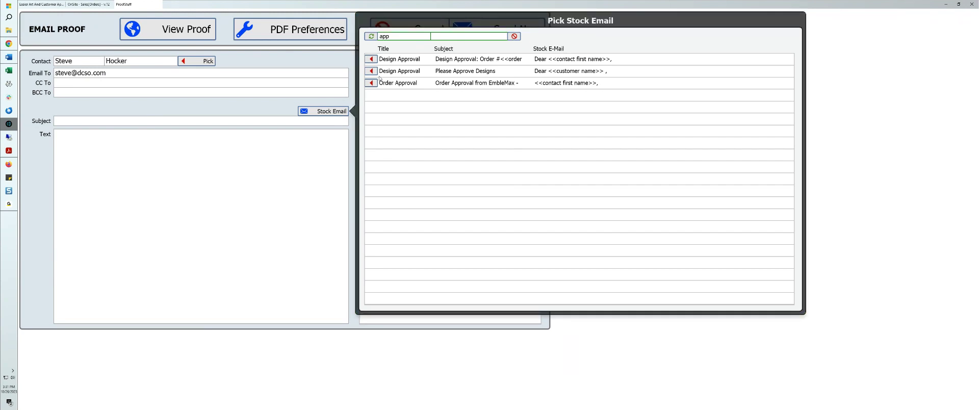
click(371, 60)
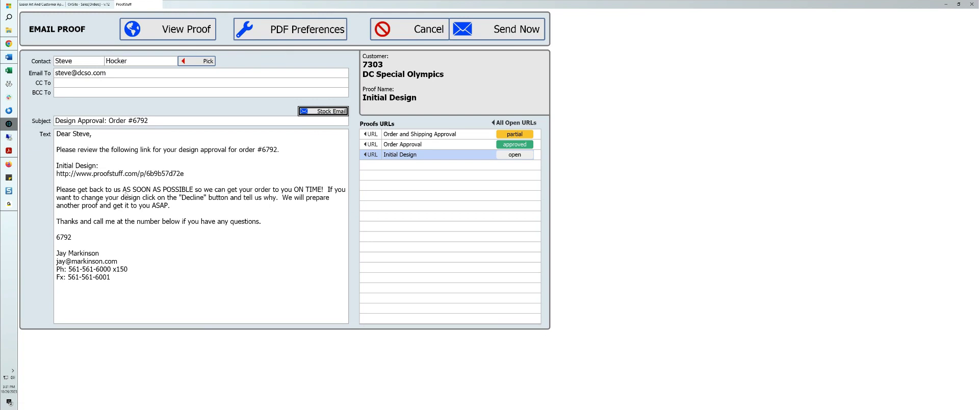
click(167, 218)
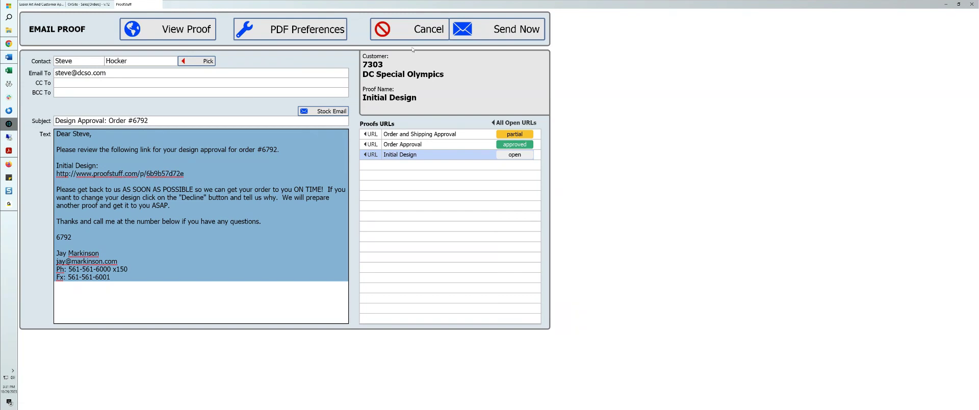
click(486, 30)
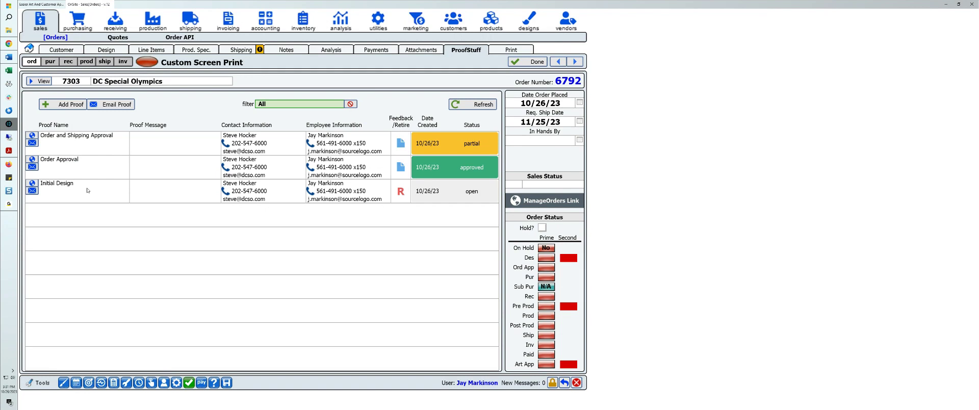
Step: Open the Initial Design proof's customer web page and decline the first shirt item with the note "No"
click(32, 184)
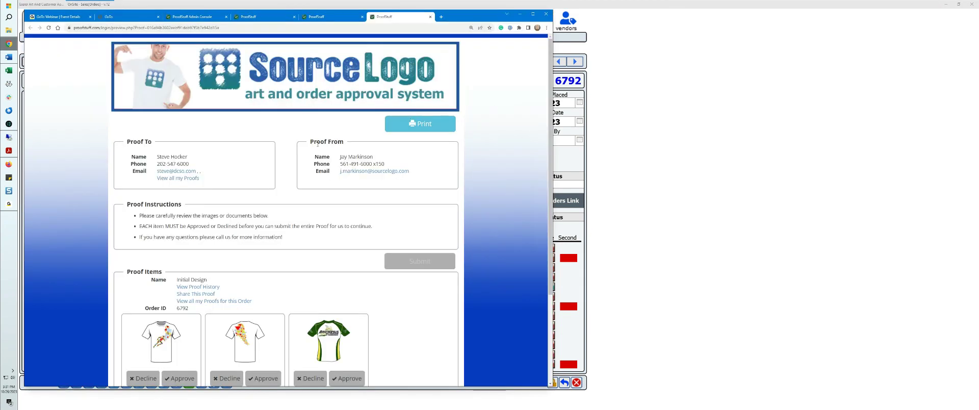
scroll(285, 160, down, 3)
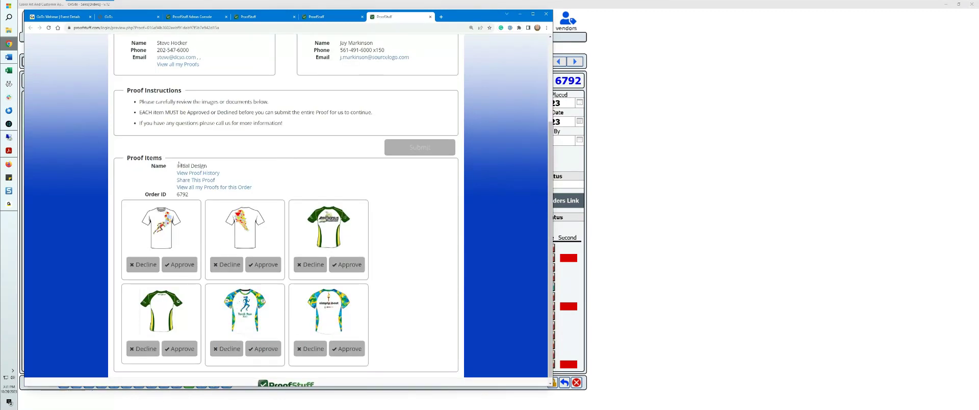
scroll(194, 127, up, 2)
scroll(254, 175, down, 2)
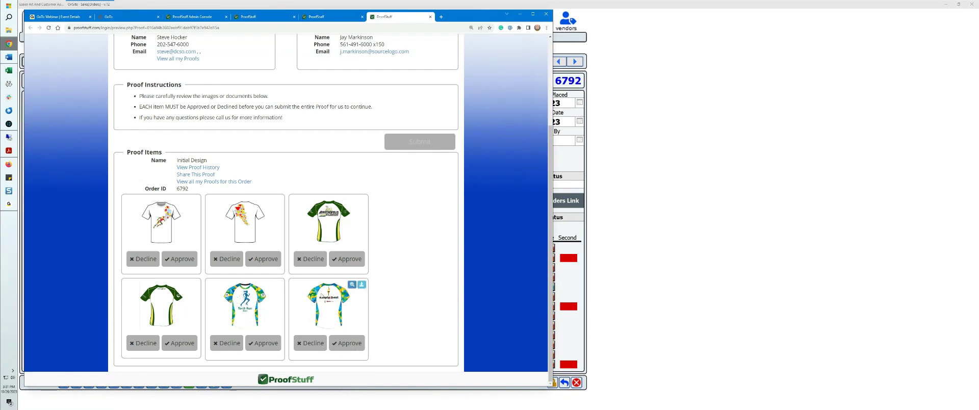
click(145, 259)
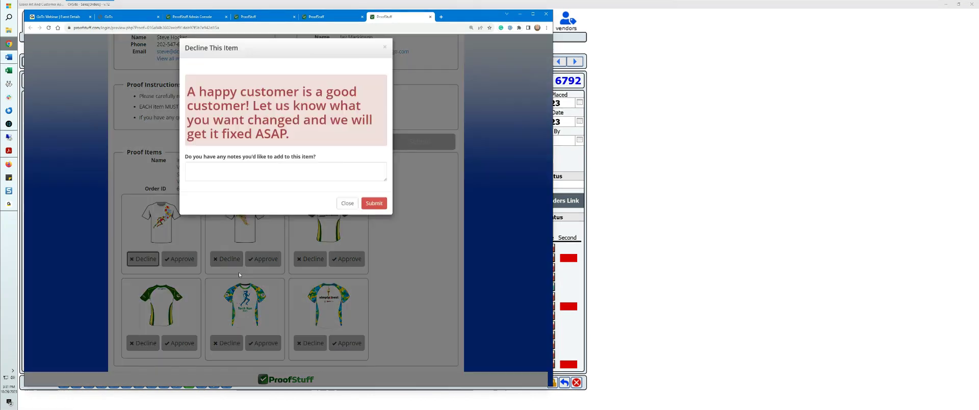
click(262, 185)
click(373, 210)
click(277, 171)
text(No)
click(374, 210)
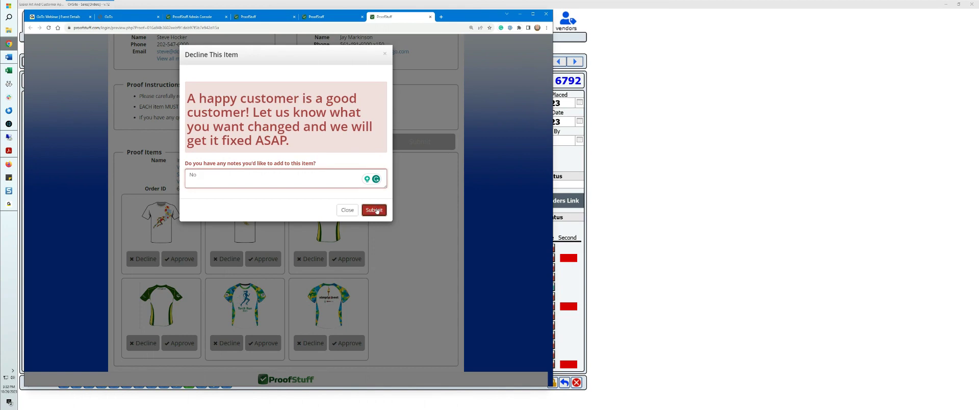
Step: Decline the second, third and fourth shirt items, giving "No" as the decline note
click(226, 259)
click(258, 176)
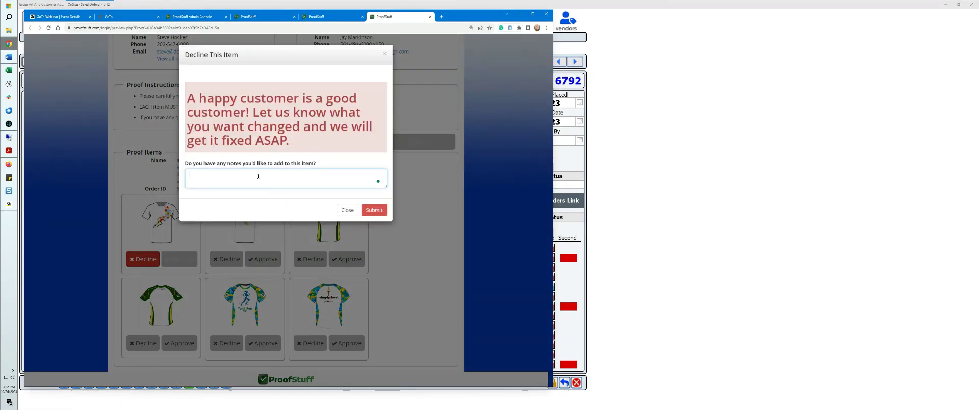
click(374, 209)
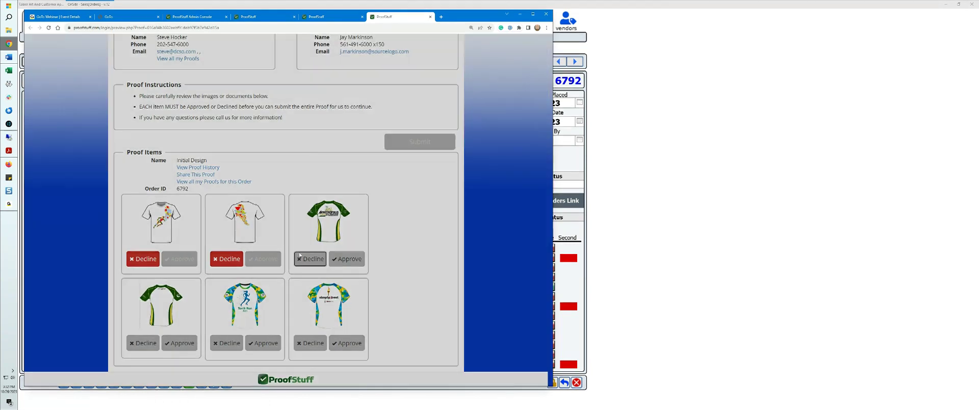
click(309, 258)
click(289, 177)
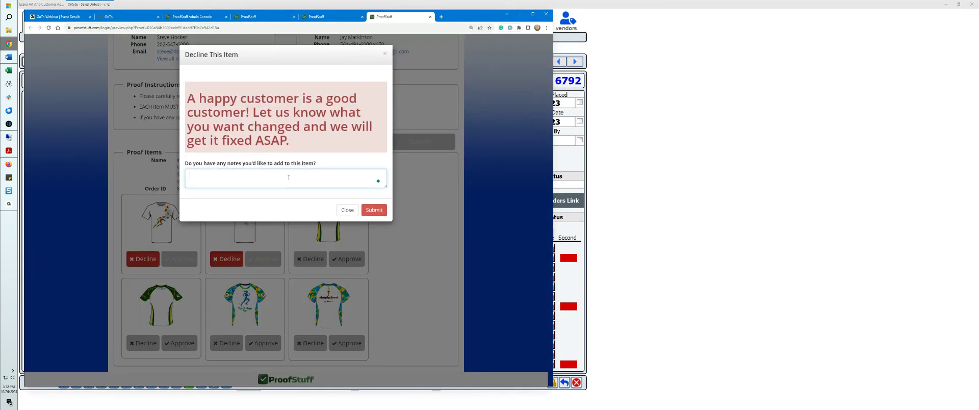
text(No)
click(373, 209)
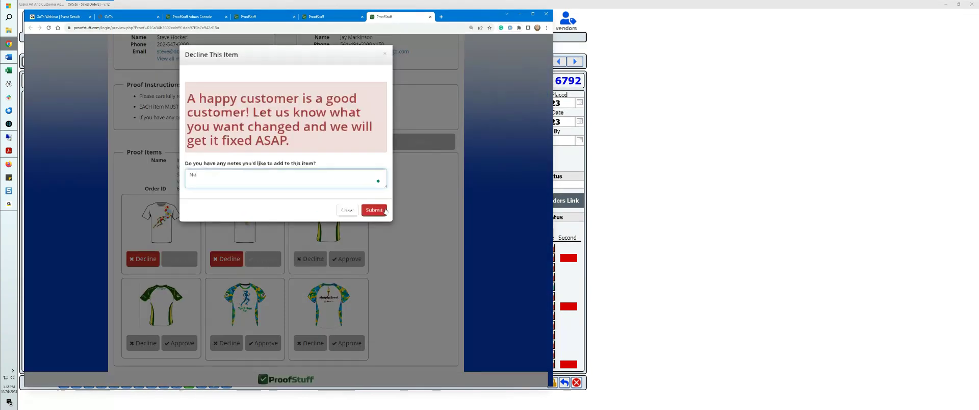
click(140, 343)
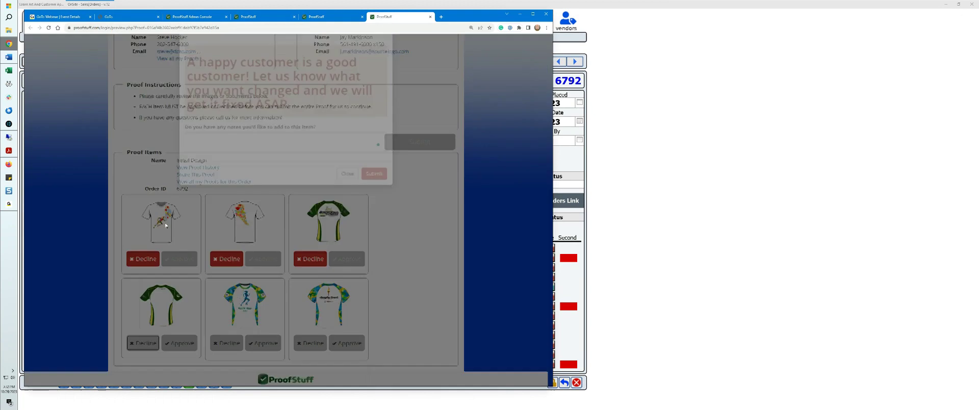
click(321, 174)
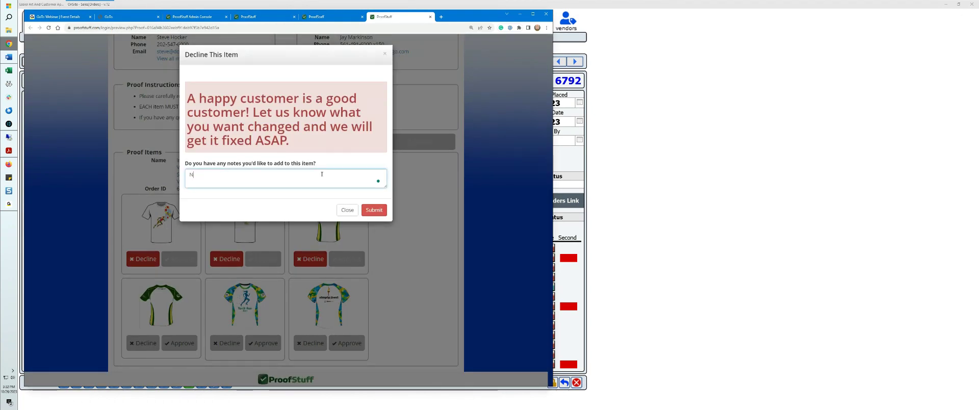
click(374, 210)
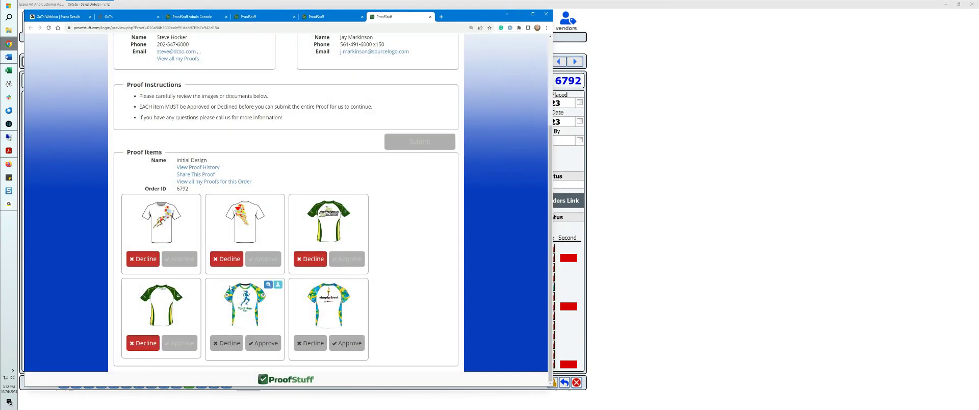
Step: Approve the fifth and sixth items, the Torch Run shirt's front and back
click(267, 343)
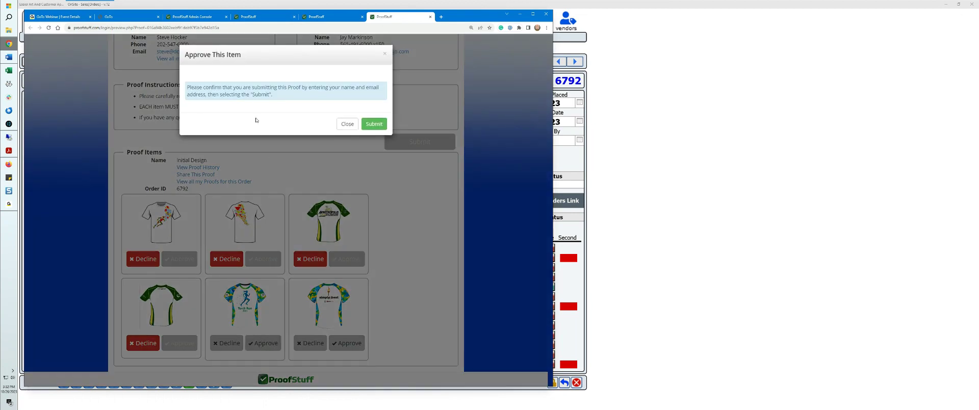
click(373, 124)
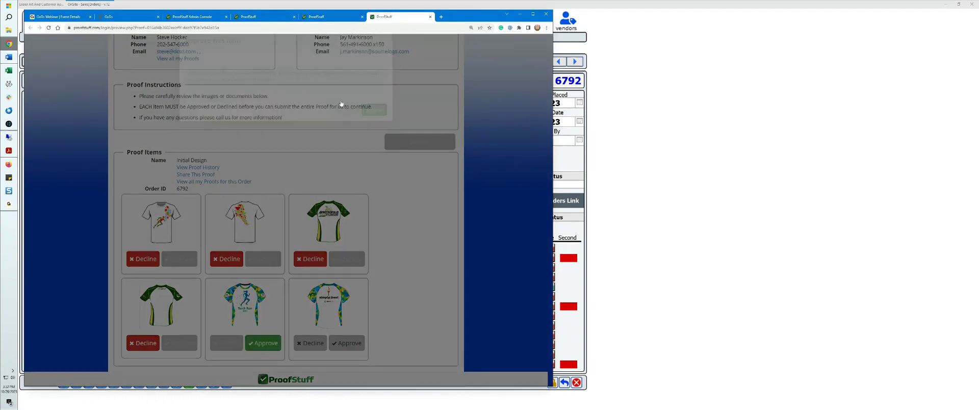
click(347, 343)
click(374, 124)
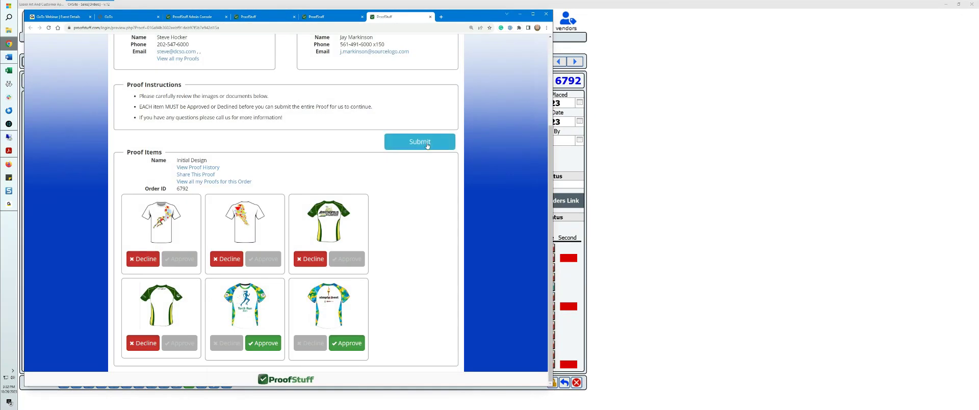
Step: Submit the proof decision with the customer's full name, e-mail address and a handwritten signature
click(427, 144)
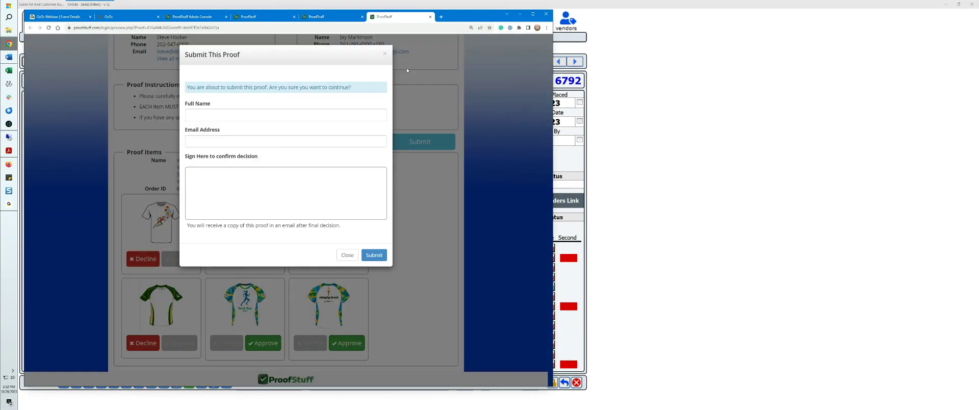
click(233, 114)
key(Tab)
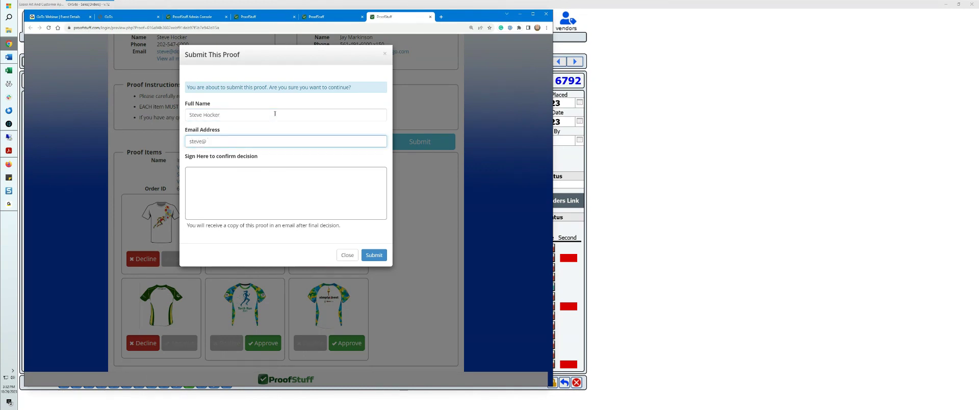
key(Tab)
drag(195, 199, 315, 192)
click(373, 256)
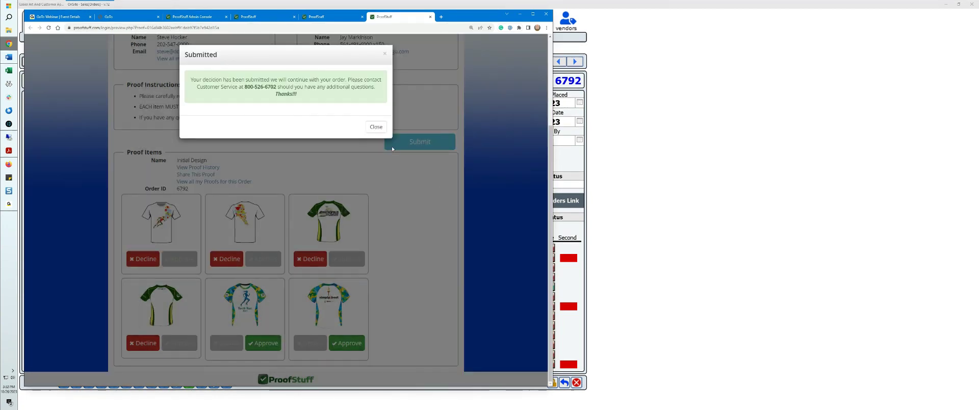
click(375, 127)
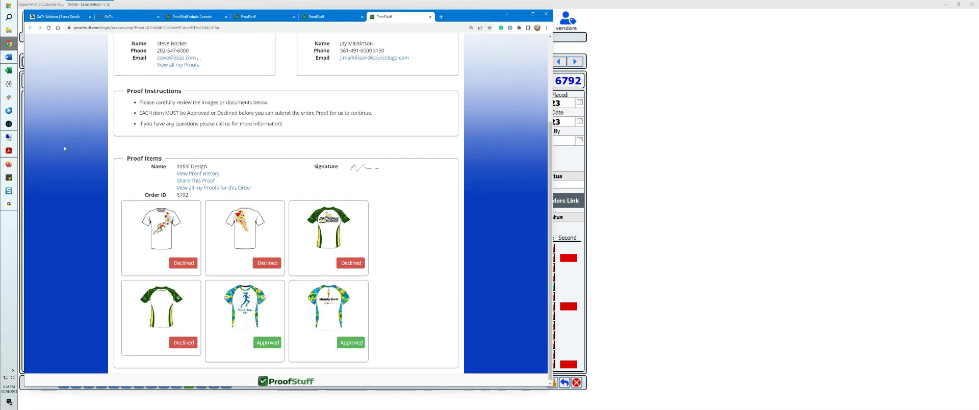
Step: Switch back to the order in OnSite and refresh its proof list
scroll(60, 146, up, 3)
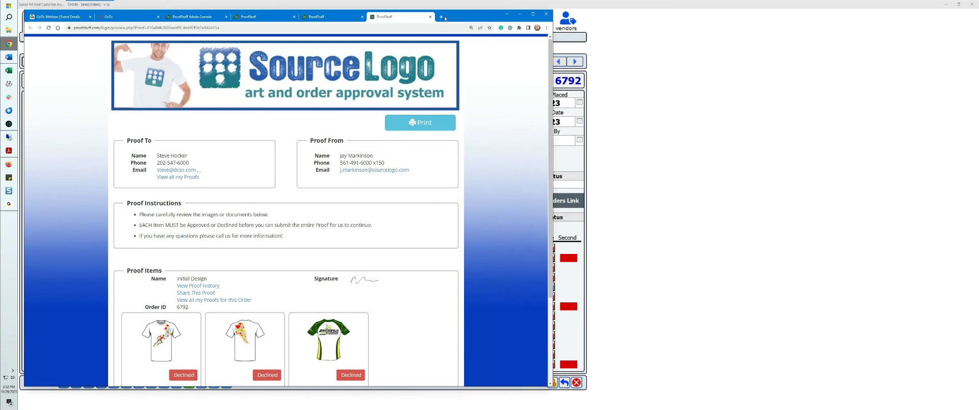
click(9, 124)
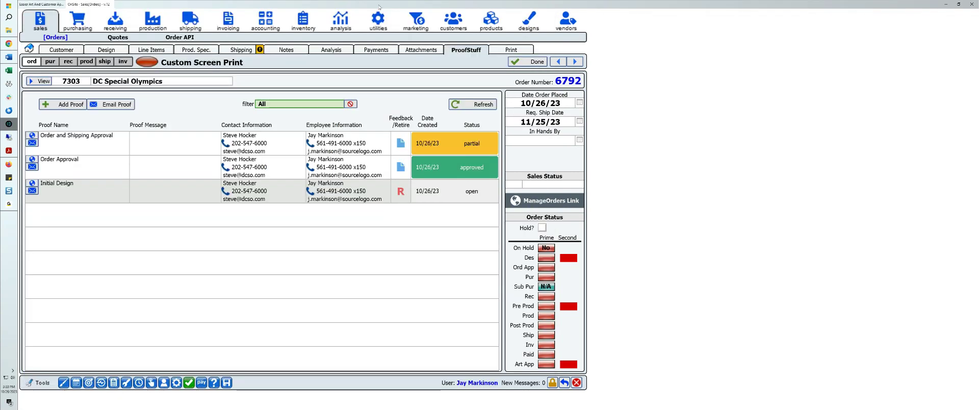
click(470, 105)
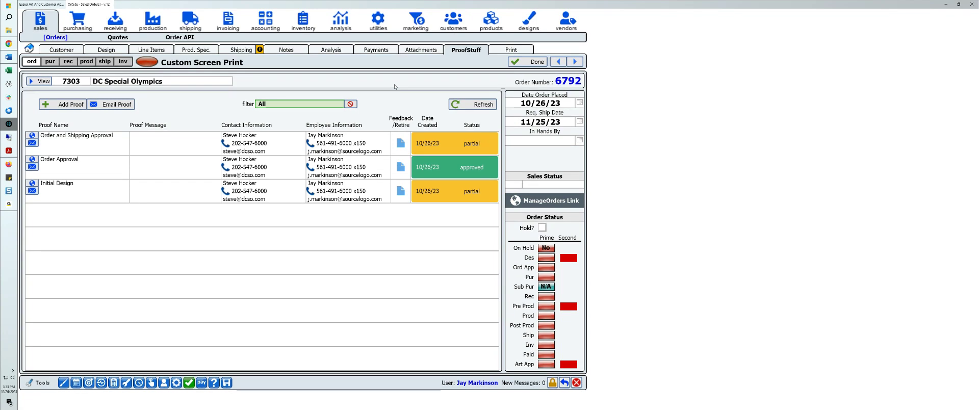
Step: Open the Proofs overview of open proofs, clear its date filter, and filter the dates again by "1/1..."
click(189, 383)
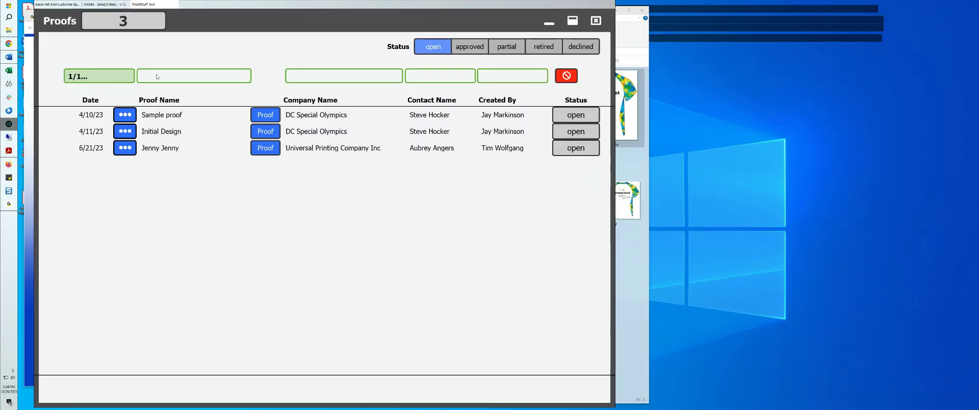
click(565, 75)
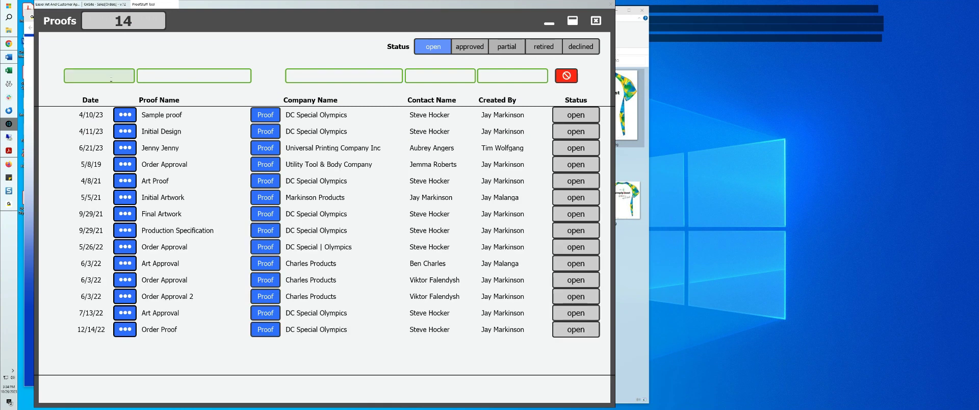
text(1/1...)
key(Tab)
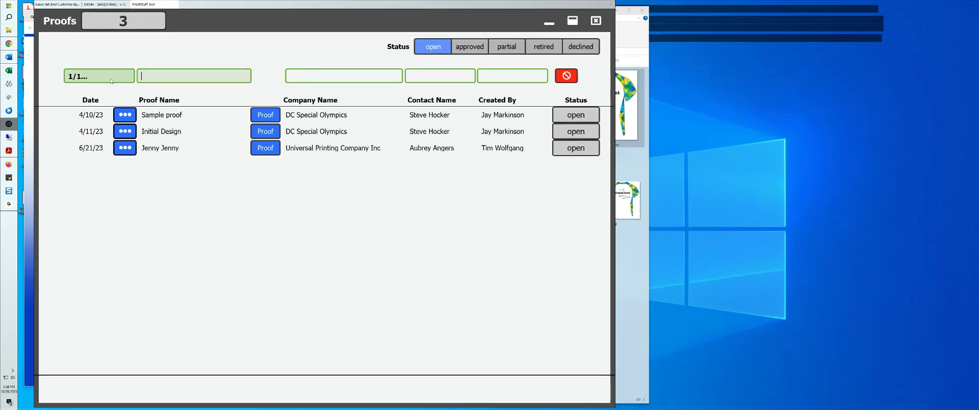
Step: Check the approved proofs, return to the open list, and inspect the details of the open Universal Printing Company Inc proof
click(470, 46)
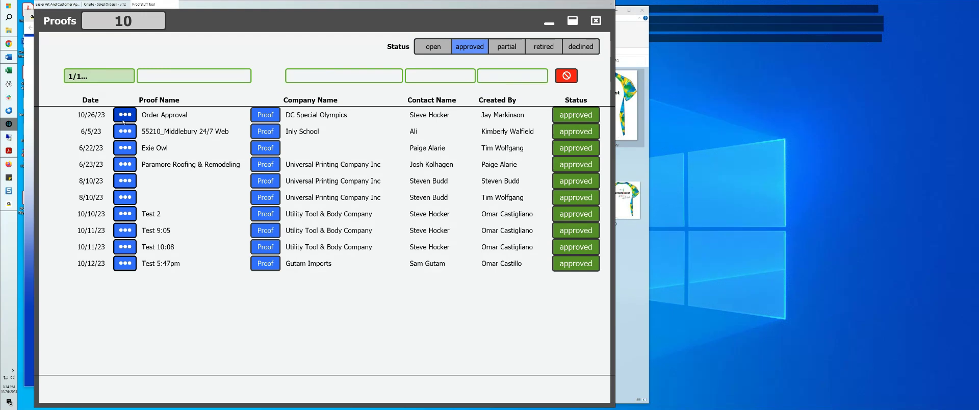
click(433, 48)
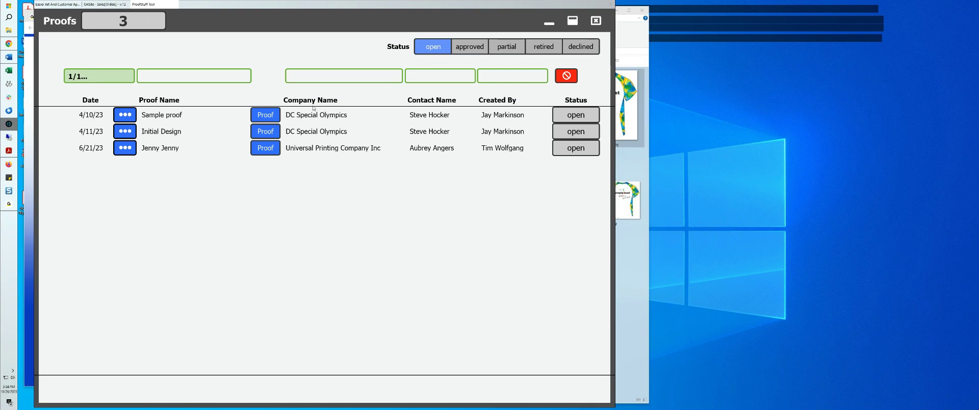
click(125, 149)
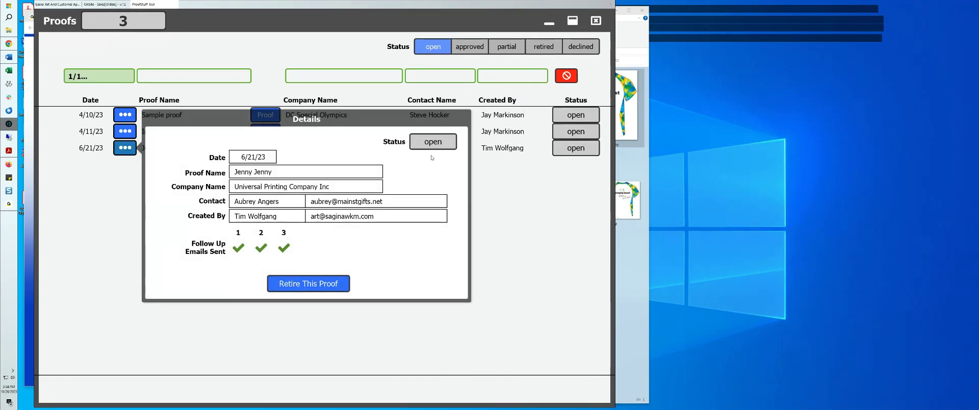
click(243, 76)
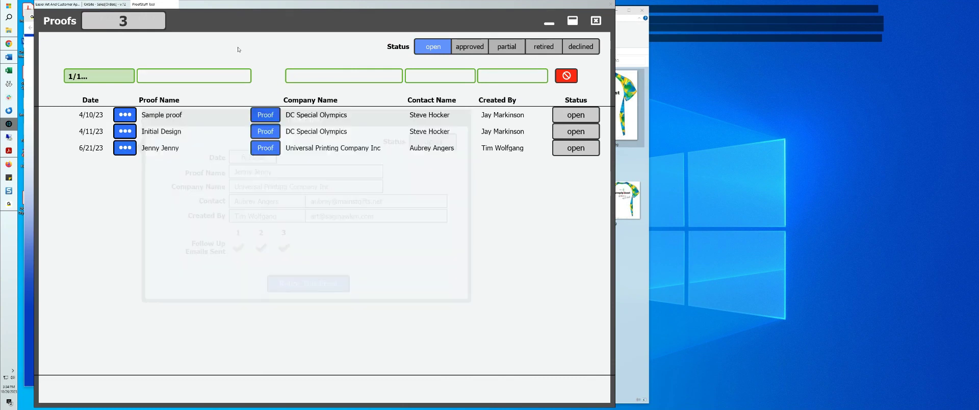
Step: Open the customer page of the 6/21/23 Universal Printing Company Inc proof and review its items
click(265, 148)
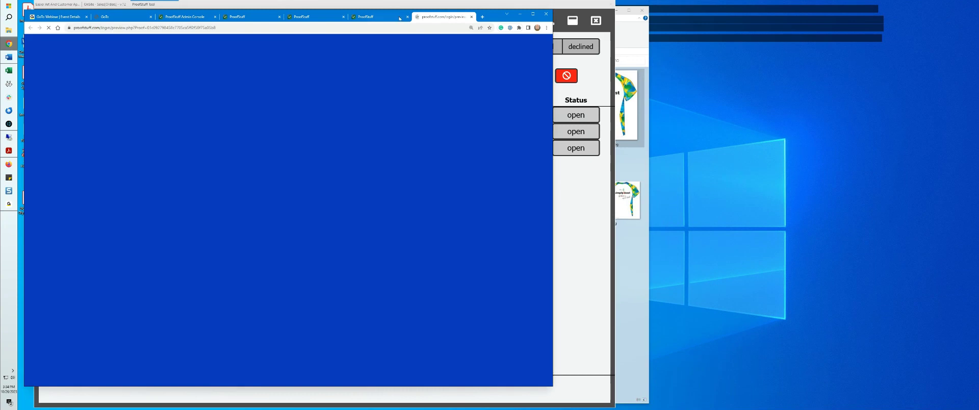
scroll(294, 168, down, 1)
scroll(294, 169, down, 5)
scroll(291, 177, up, 4)
scroll(291, 177, up, 3)
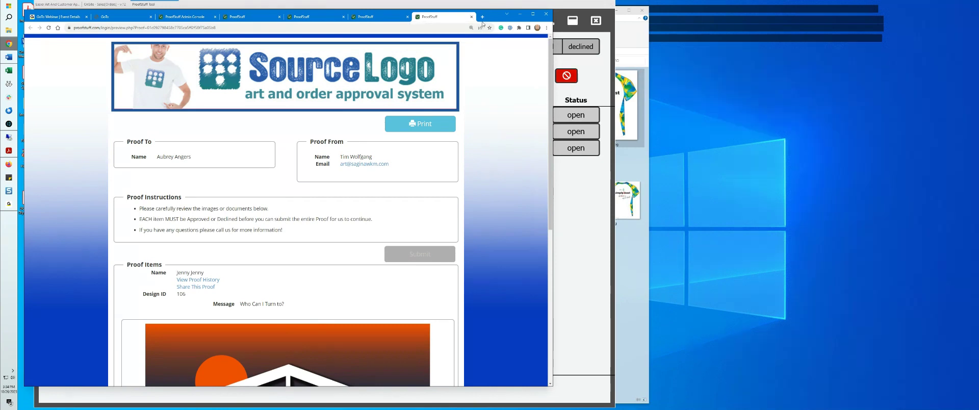
Step: Close all opened customer proof pages and the GoTo page, keeping the ProofStuff Admin Console and the webinar page open
click(471, 17)
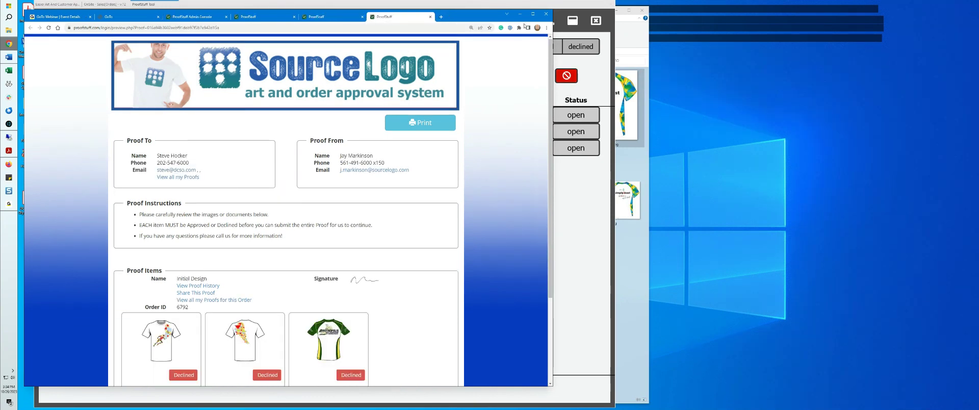
click(431, 18)
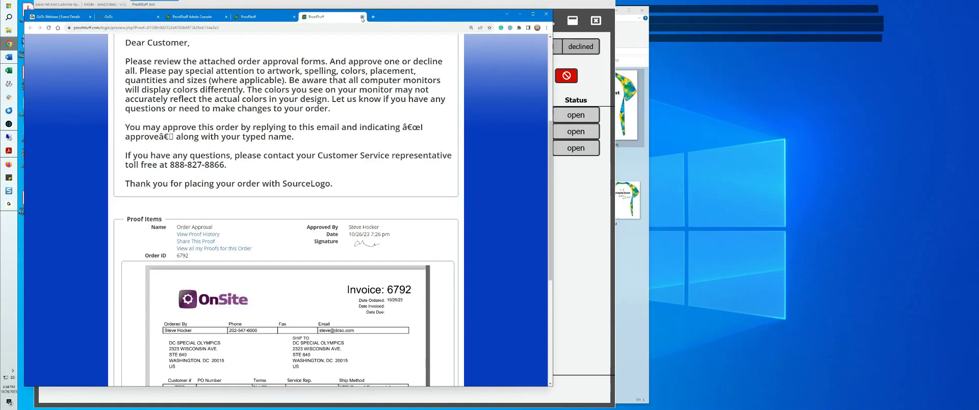
click(362, 16)
click(294, 17)
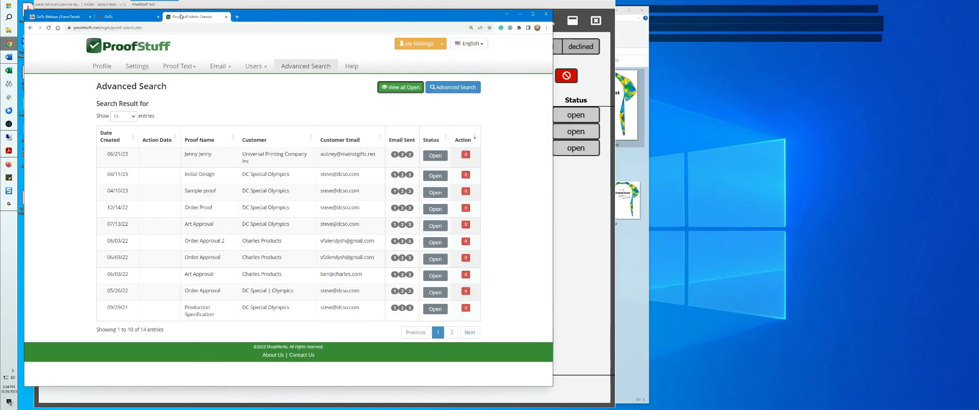
click(122, 20)
click(158, 17)
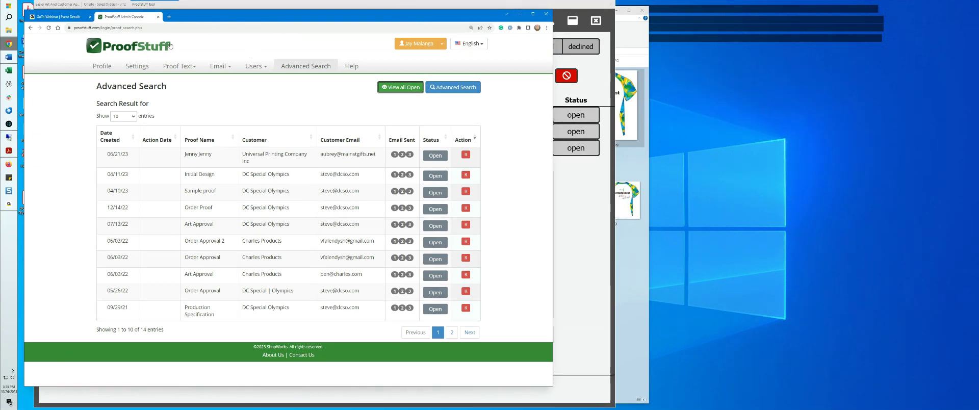
Step: Log out of the ProofStuff Admin Console and close the Proofs overview in OnSite
click(438, 44)
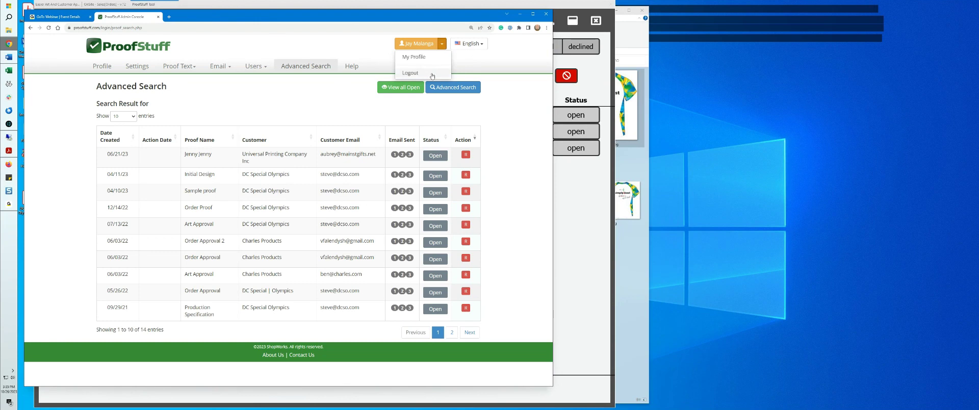
click(410, 75)
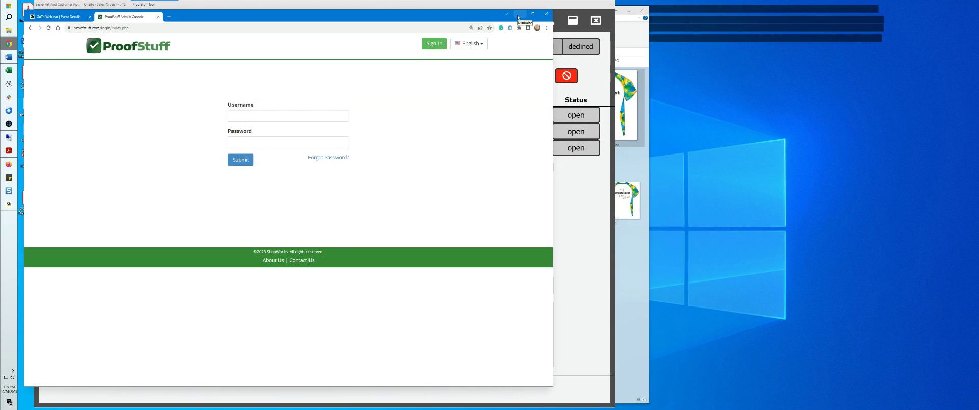
click(518, 17)
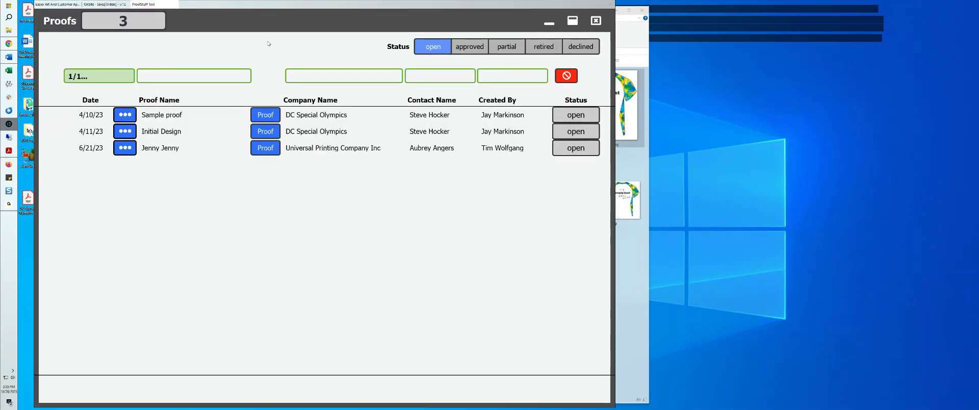
click(595, 20)
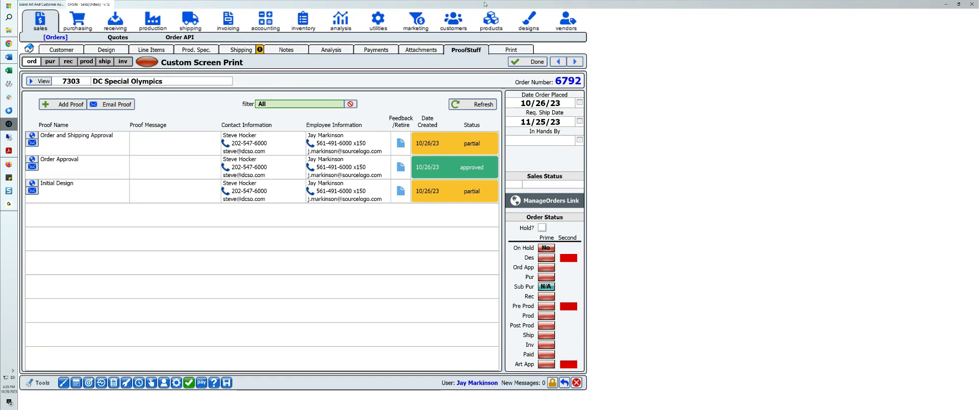
Step: Switch back to ProofStuff in the browser and sign in with the saved ProofStuff DEV username and password
click(9, 43)
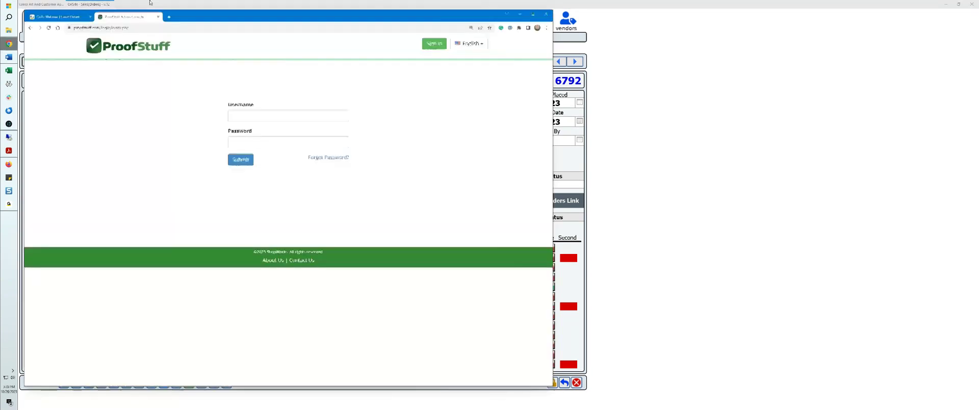
click(277, 118)
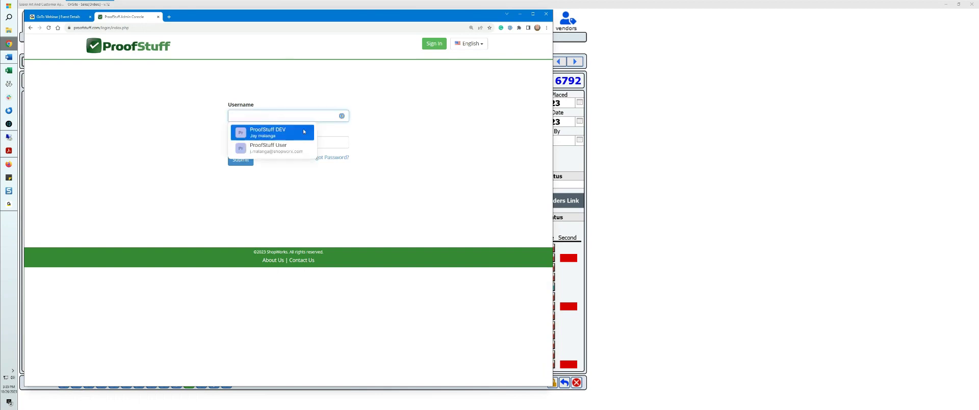
click(284, 132)
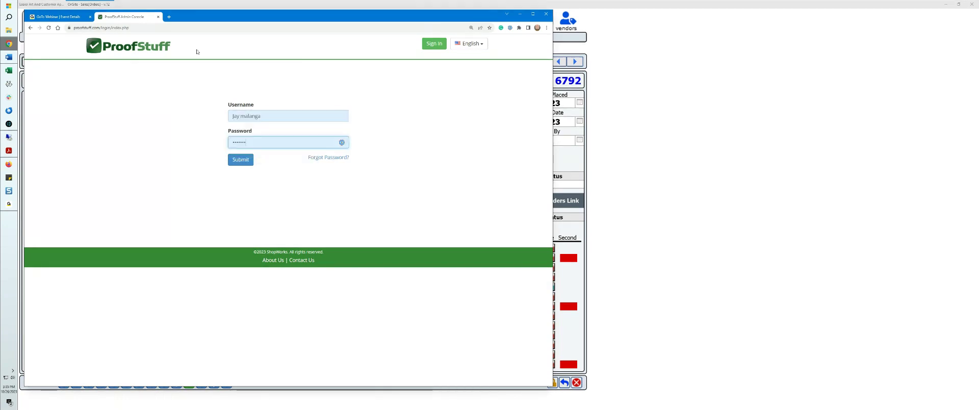
click(251, 156)
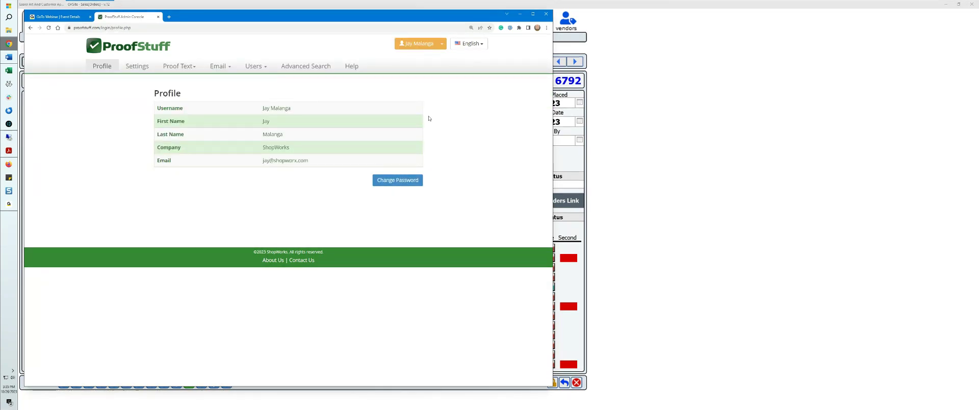
Step: Review the ProofStuff settings for the banner, proof preferences, time zone and proof formatting
click(255, 66)
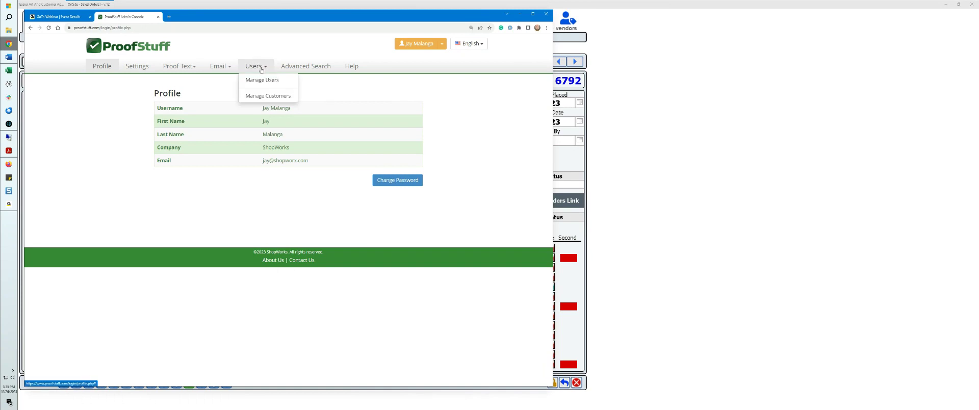
click(406, 92)
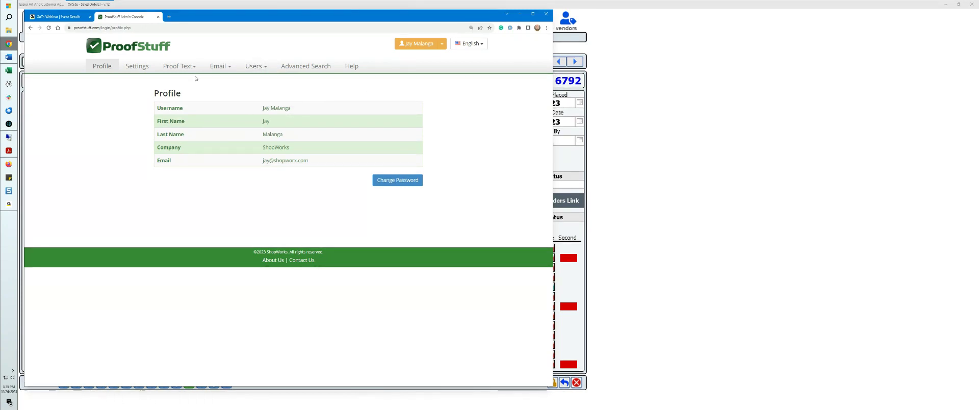
click(137, 66)
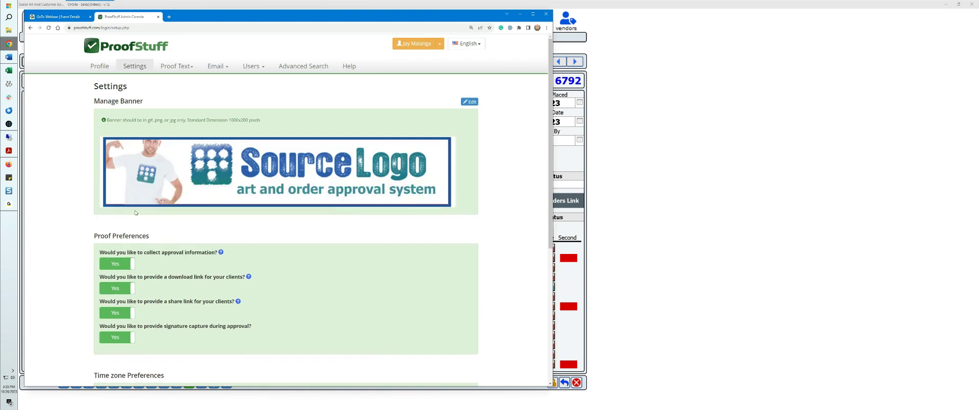
scroll(135, 212, down, 2)
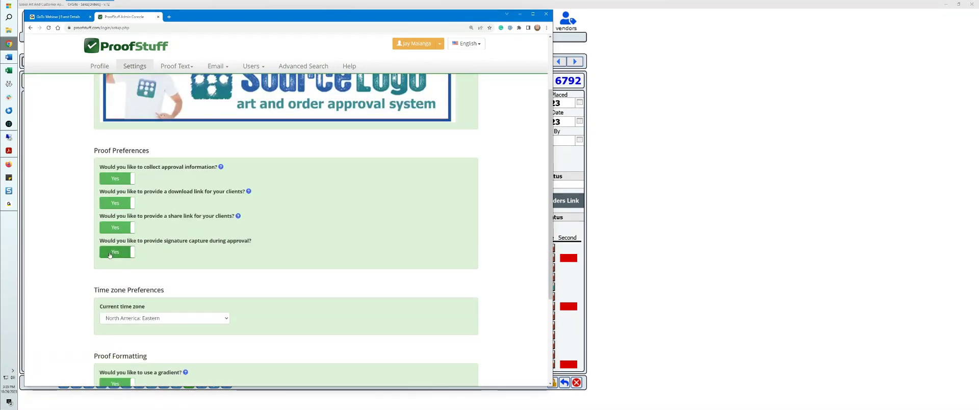
scroll(145, 246, down, 2)
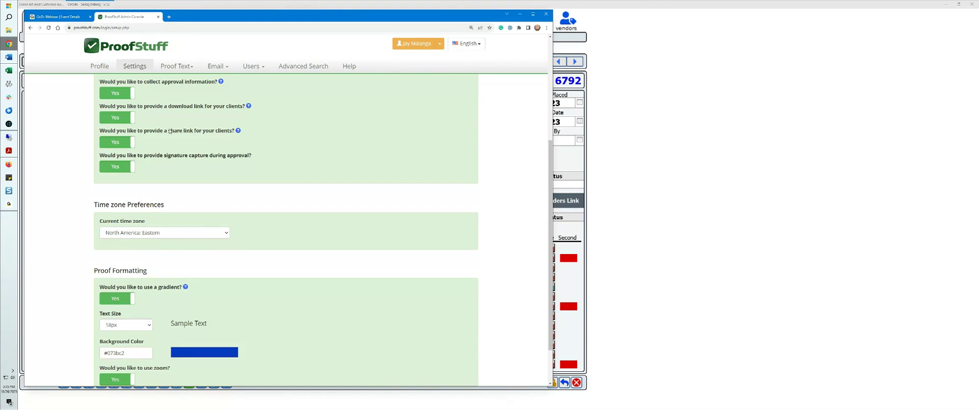
scroll(212, 304, down, 1)
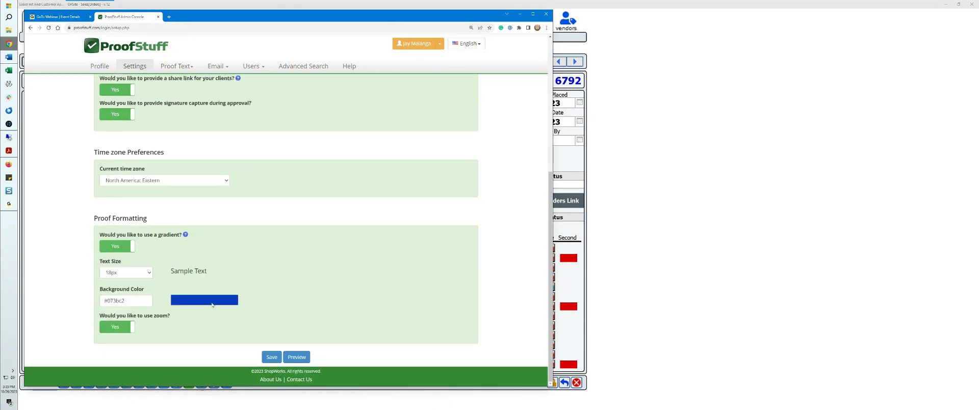
scroll(175, 269, up, 5)
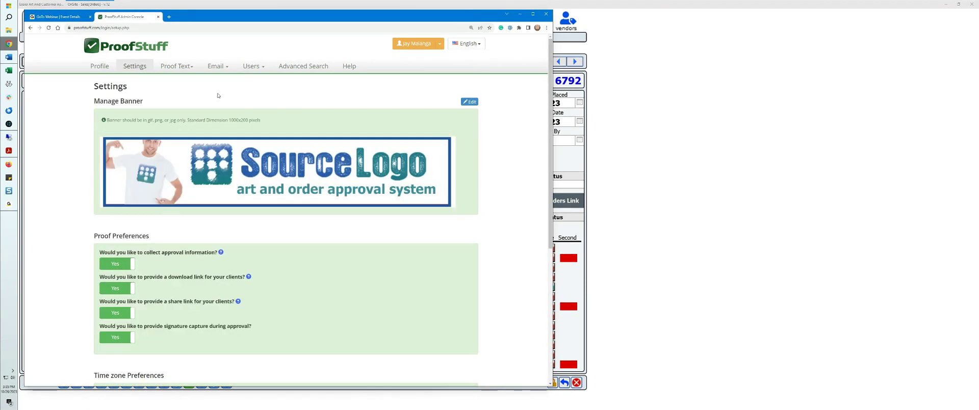
Step: Review the timing, subject and message of the first, second and third follow-up emails
click(220, 70)
click(227, 96)
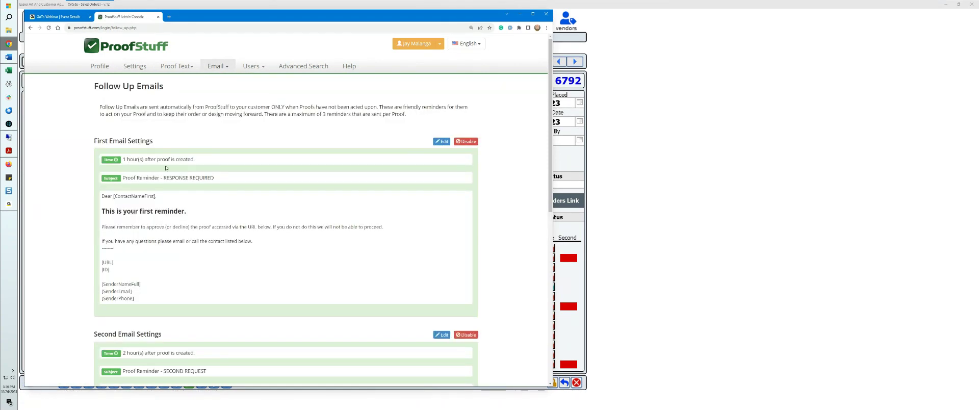
scroll(156, 178, down, 2)
scroll(161, 219, down, 3)
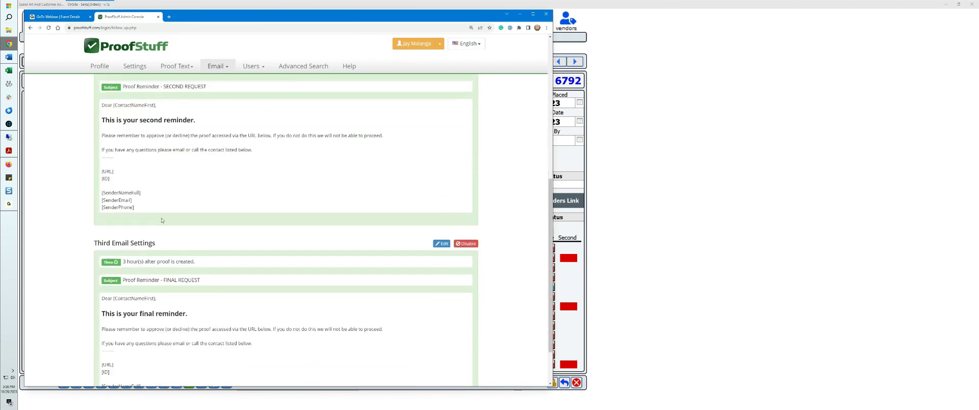
scroll(153, 232, up, 5)
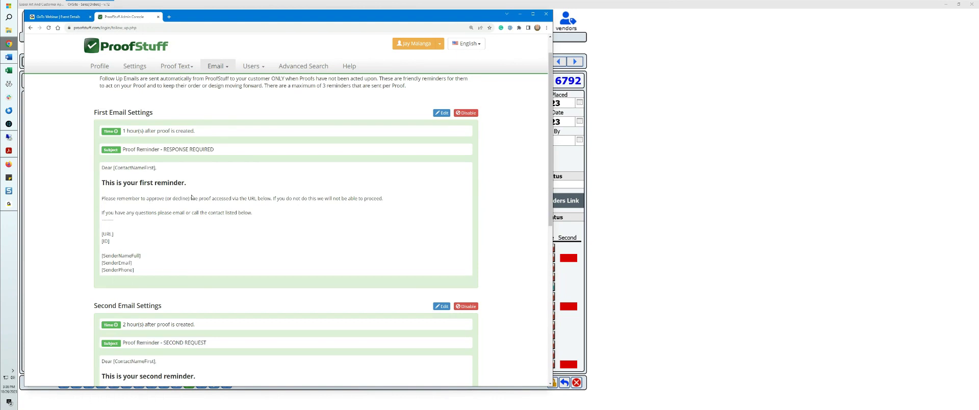
scroll(190, 210, down, 5)
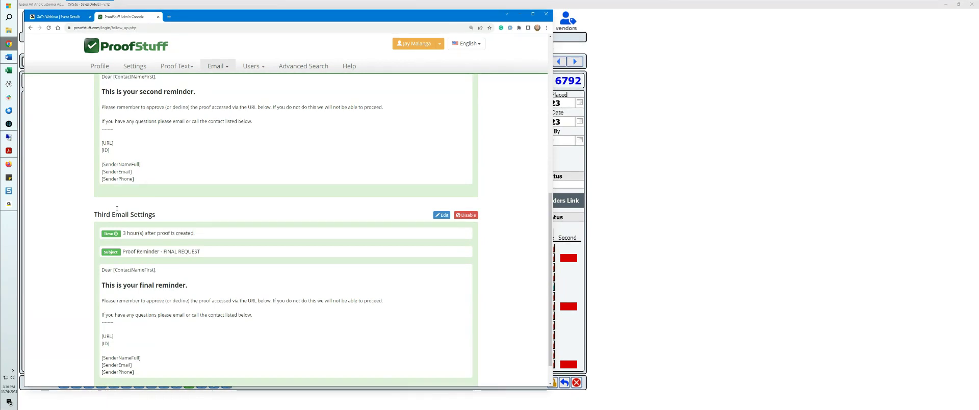
Step: List all open proofs in the advanced search, and open the 04/11/23 Initial Design proof to examine its shirt items and instructions
click(304, 66)
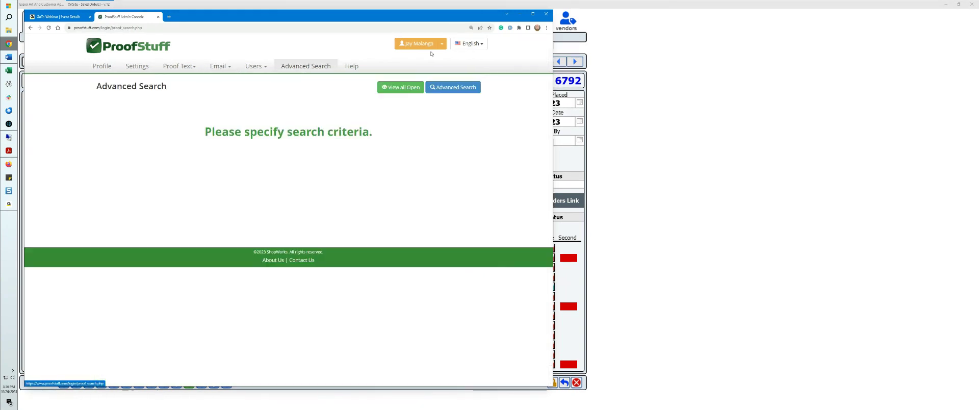
click(396, 88)
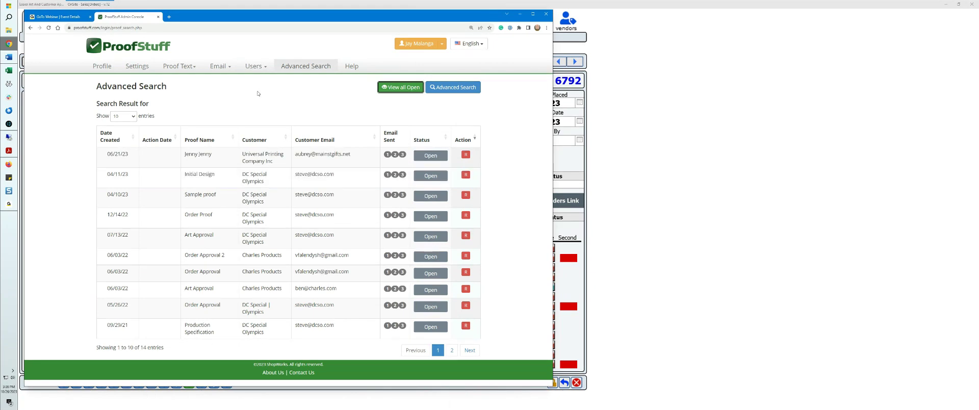
click(206, 176)
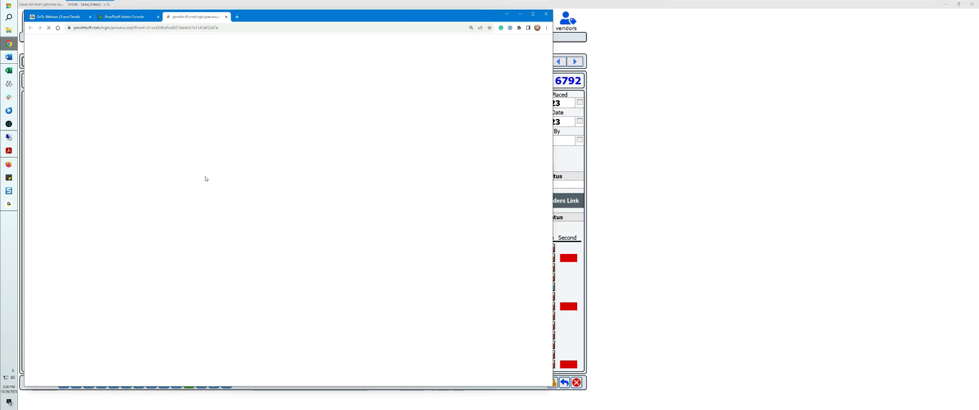
scroll(337, 235, down, 4)
scroll(338, 235, down, 2)
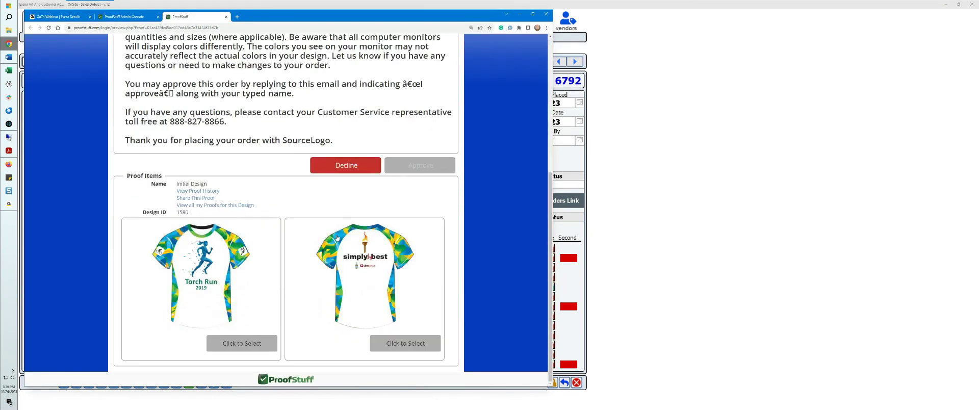
mouse_move(274, 262)
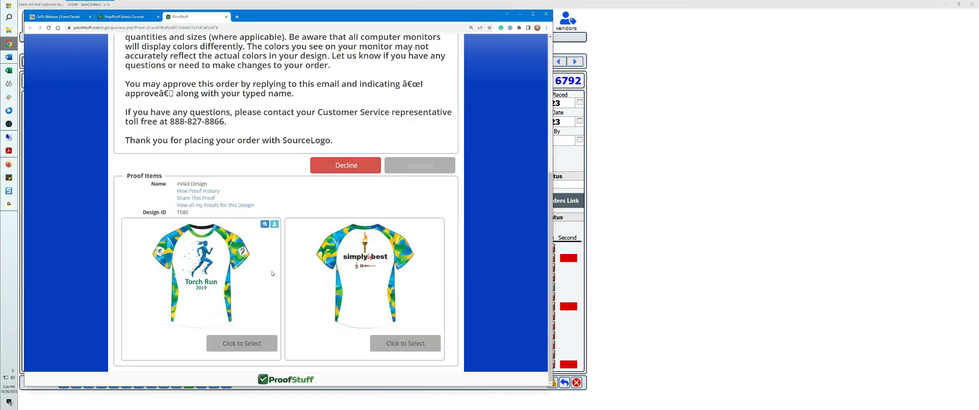
scroll(285, 220, up, 3)
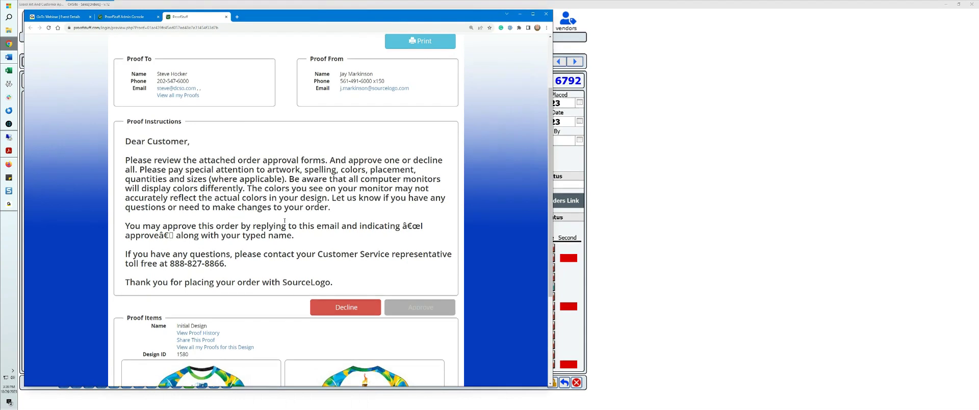
Step: Review the Initial Design proof's contact details, instructions and shirt items, and close the proof to return to the open proofs list
scroll(285, 220, down, 3)
scroll(284, 222, up, 4)
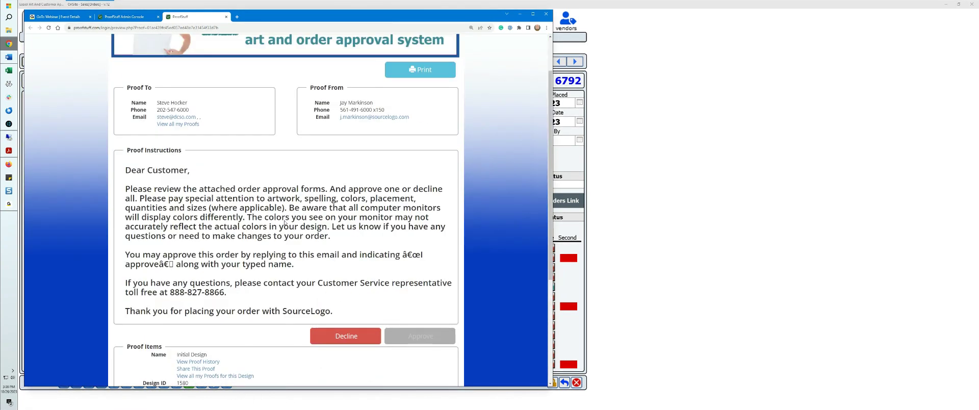
scroll(284, 219, up, 1)
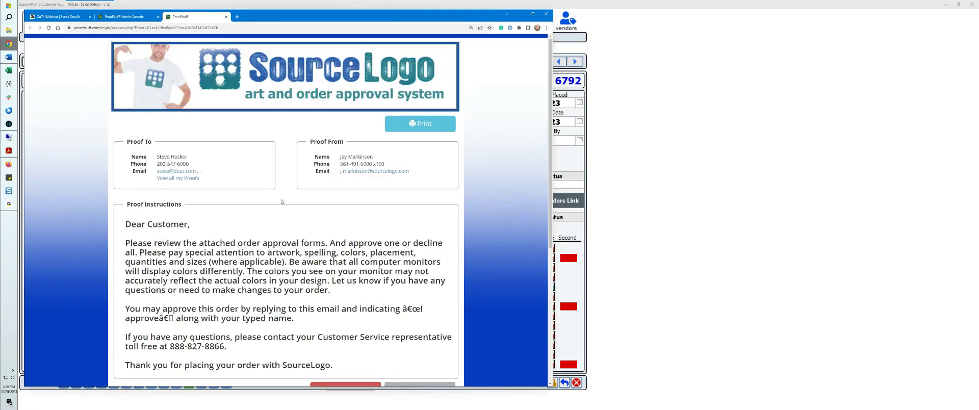
scroll(281, 202, down, 3)
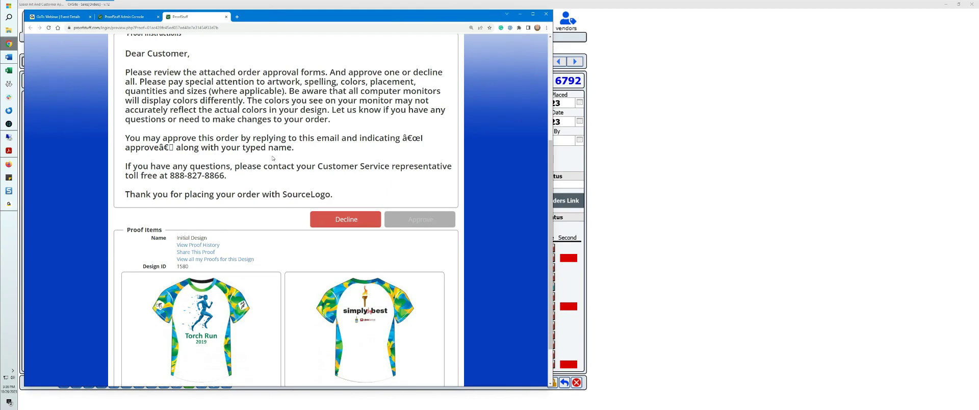
scroll(273, 158, up, 3)
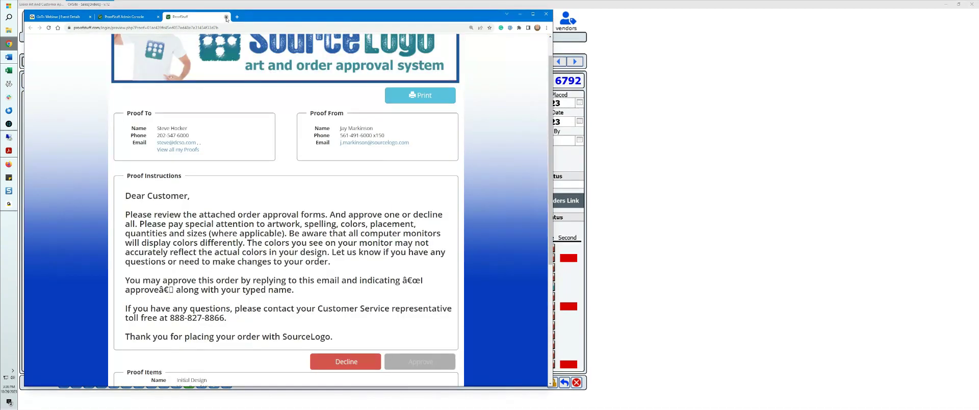
click(225, 16)
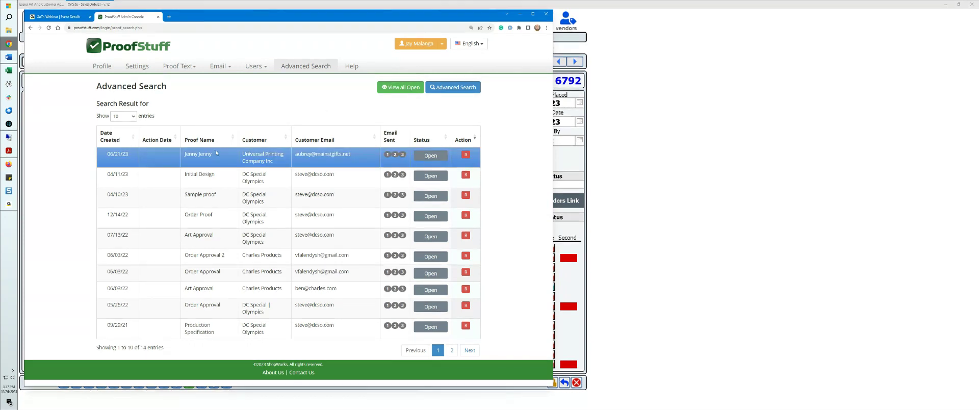
Step: Open the 06/21/23 proof for Universal Printing Company Inc. and examine its instructions, message and artwork
click(430, 156)
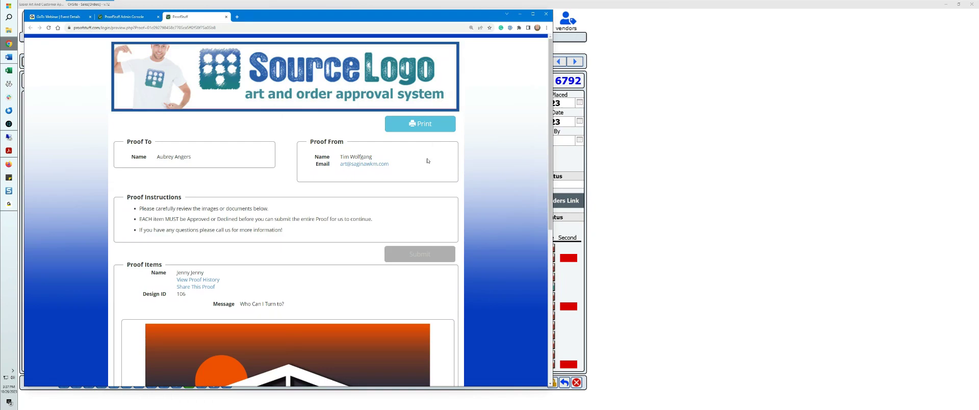
scroll(300, 122, down, 5)
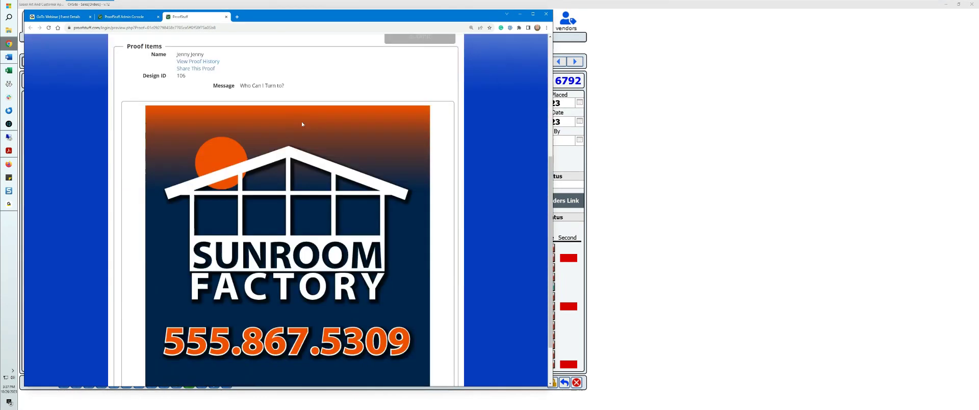
scroll(302, 123, down, 1)
scroll(384, 227, up, 10)
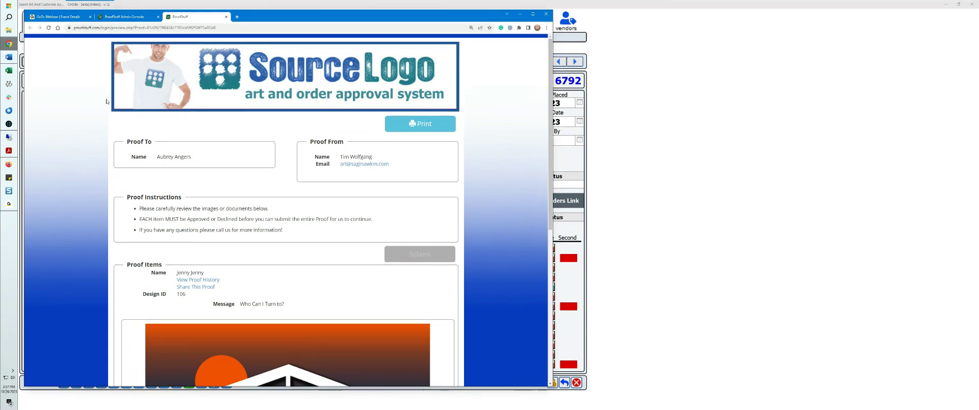
Step: Switch to the presentation PDF in Acrobat and advance to the slide on the two ways to use ProofStuff
click(155, 2)
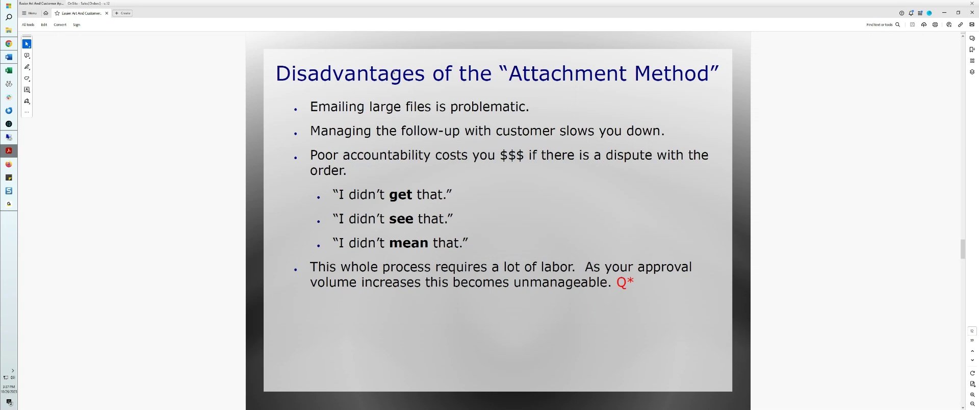
scroll(351, 87, down, 1)
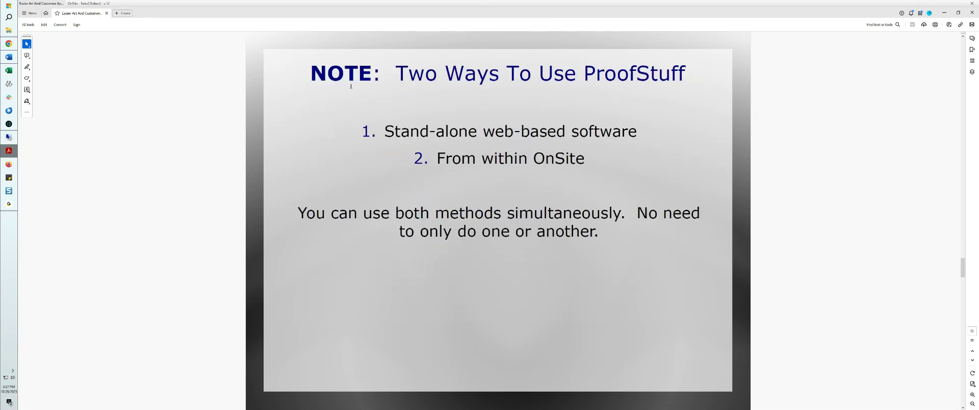
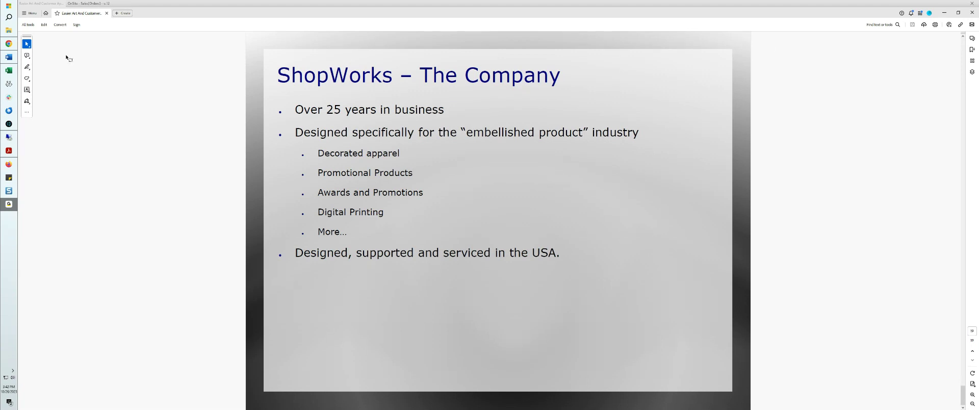
Step: Switch to OnSite and use the ProofStuff tool to list open proofs of all dates for companies matching "dc sp"
click(9, 124)
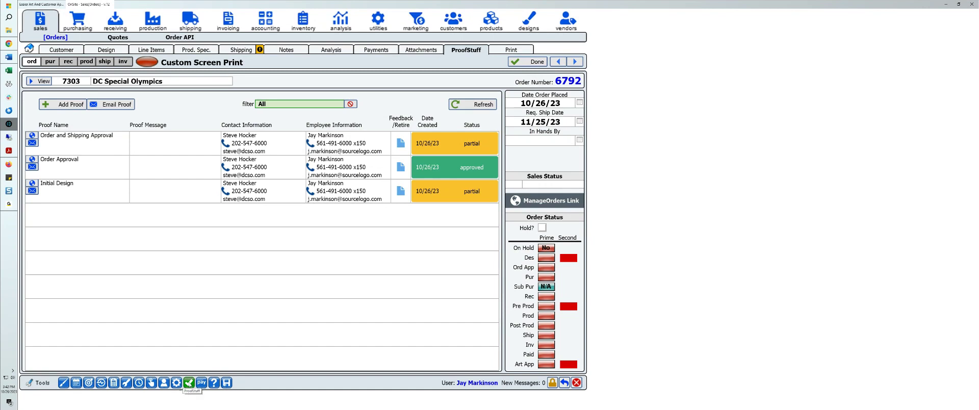
click(189, 382)
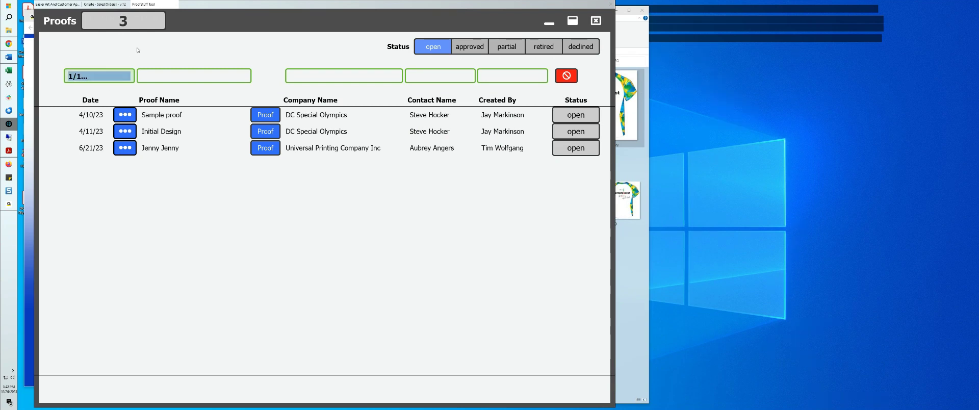
key(BackSpace)
key(Tab)
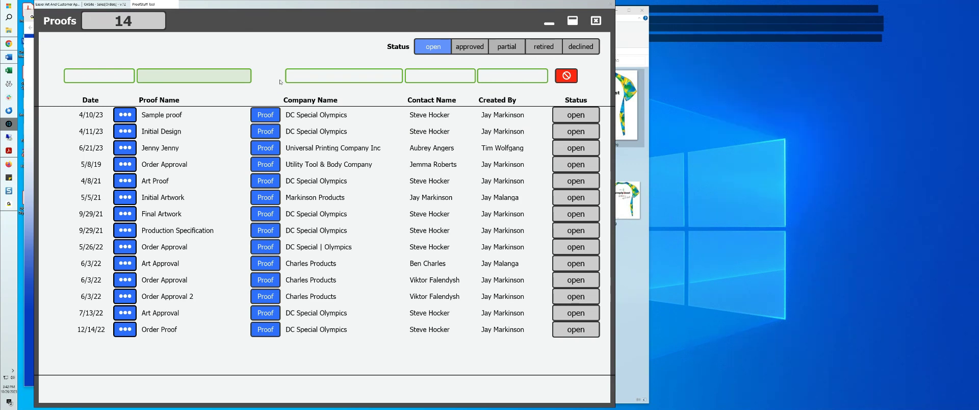
click(327, 76)
text(dc sp)
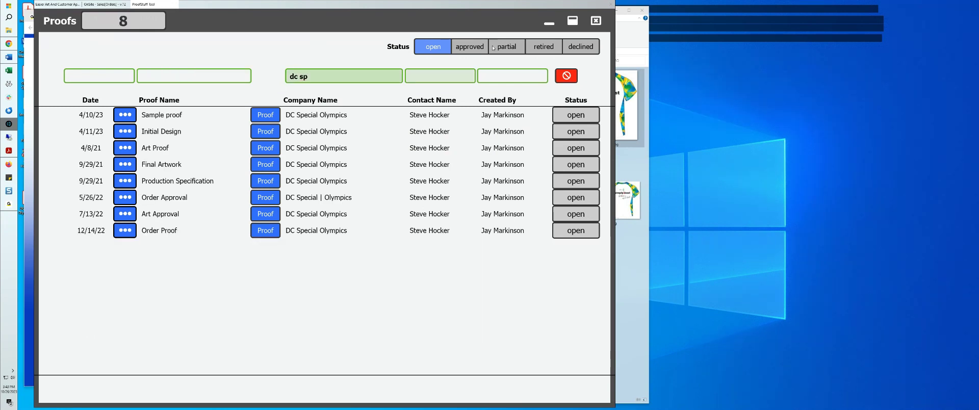
Step: Clear the company filter and filter the open proofs by the creator's first name
key(Tab)
click(560, 80)
click(512, 73)
text(jay)
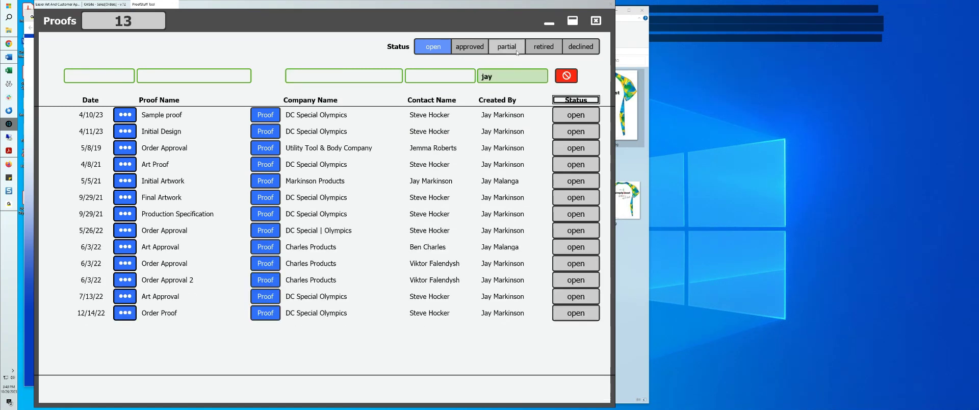
Step: Narrow the creator's proofs to approved ones with the date filter "1/1...", and close the proofs list
click(470, 46)
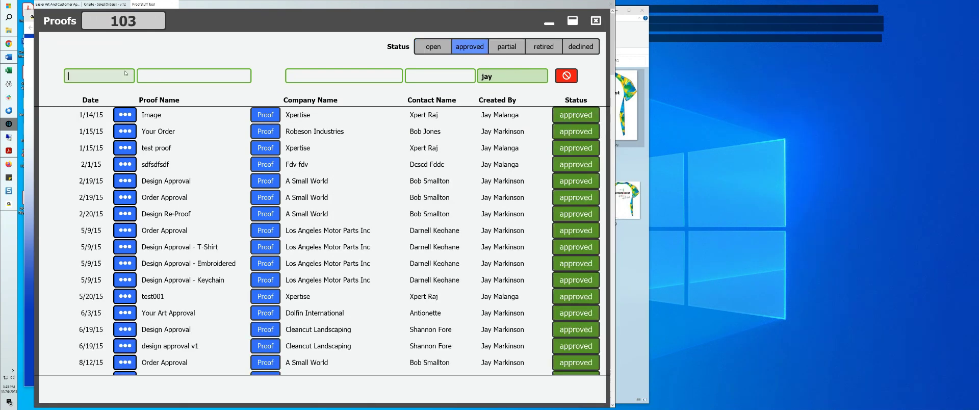
text(1/1...)
key(Tab)
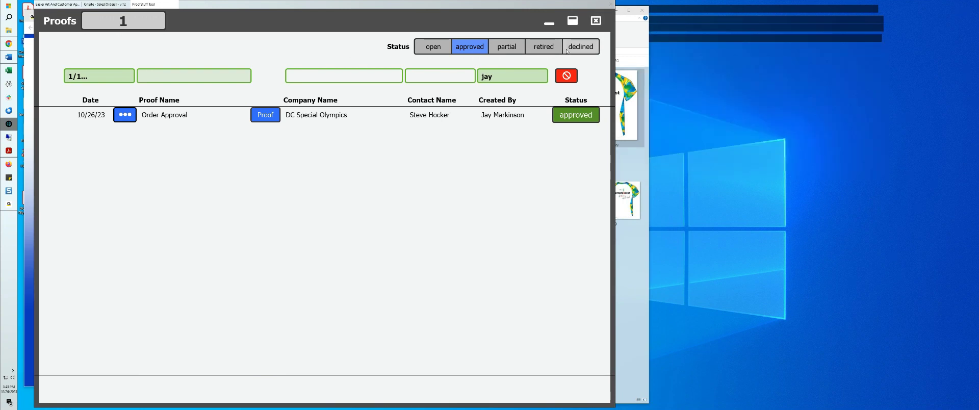
click(594, 22)
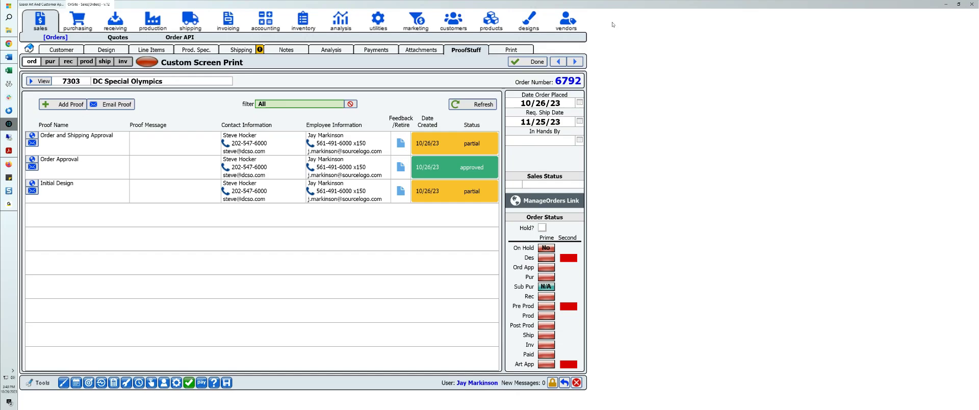
Step: Open the first active employee's record in Utilities and display the user tools enabled for that employee
click(377, 23)
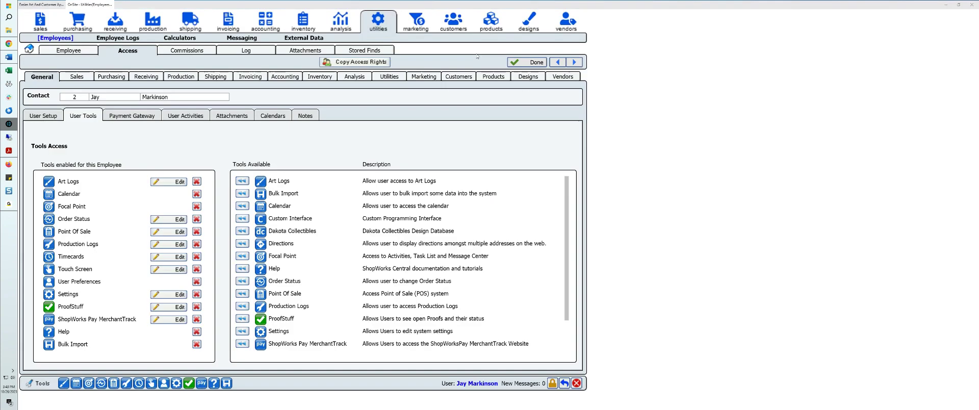
click(30, 48)
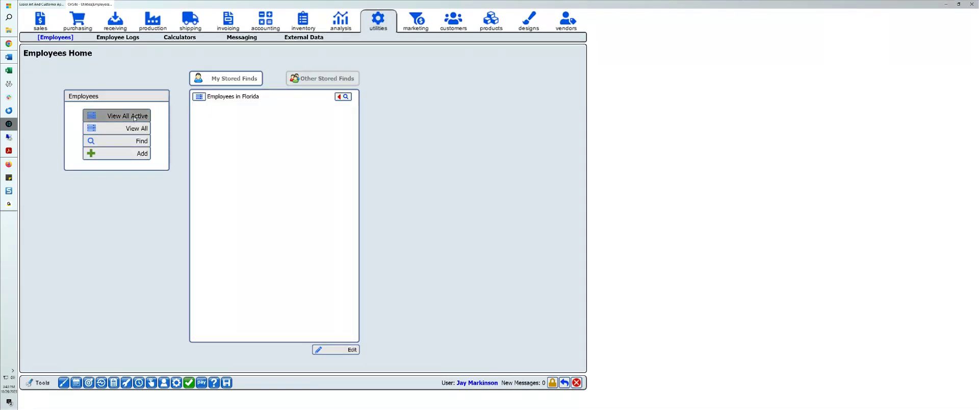
click(118, 116)
click(117, 102)
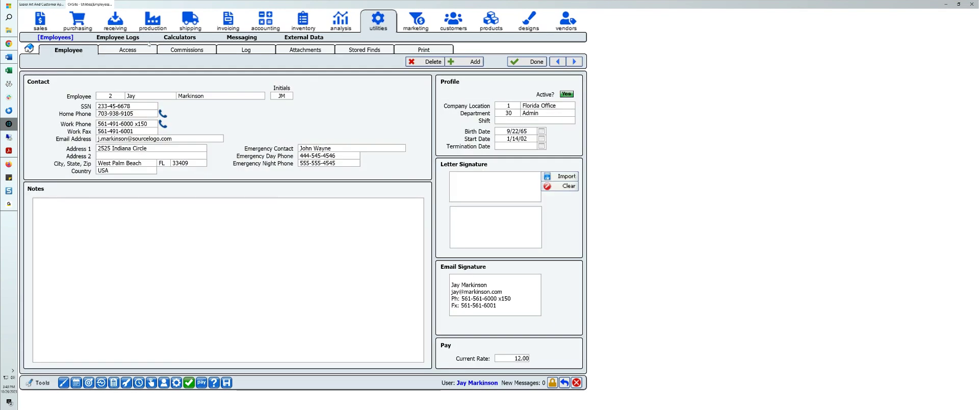
click(145, 50)
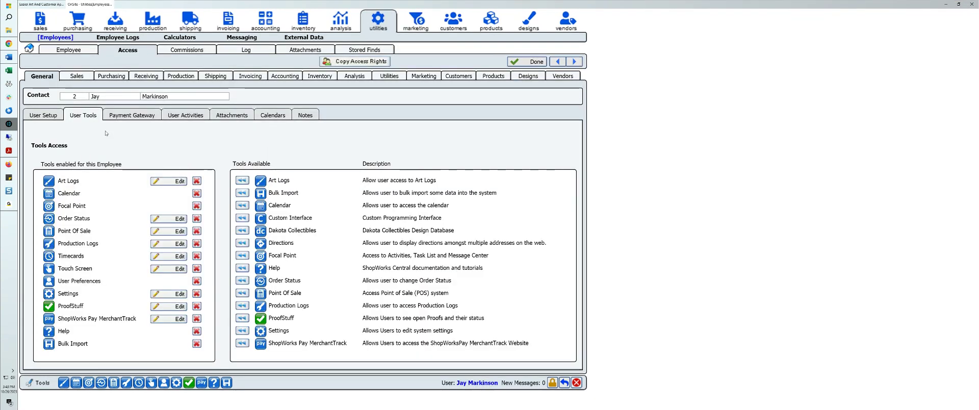
click(54, 118)
click(87, 116)
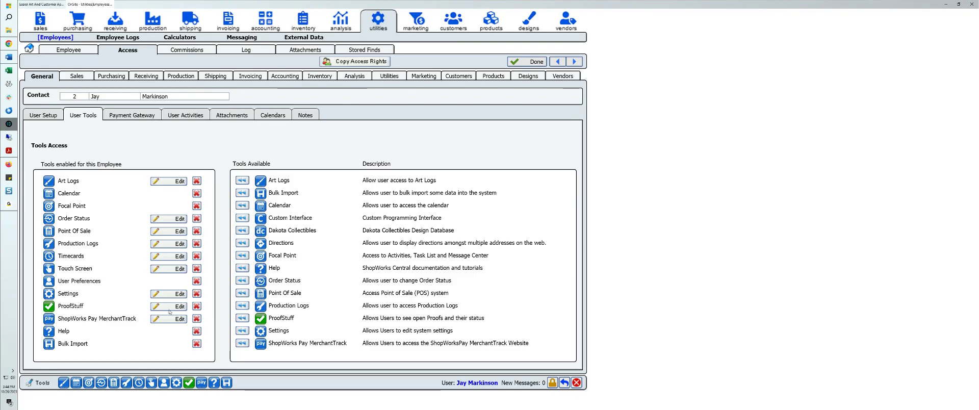
Step: In the employee's ProofStuff tool settings, switch the three permissions for seeing and retiring proofs off and back on, and close the settings
click(242, 319)
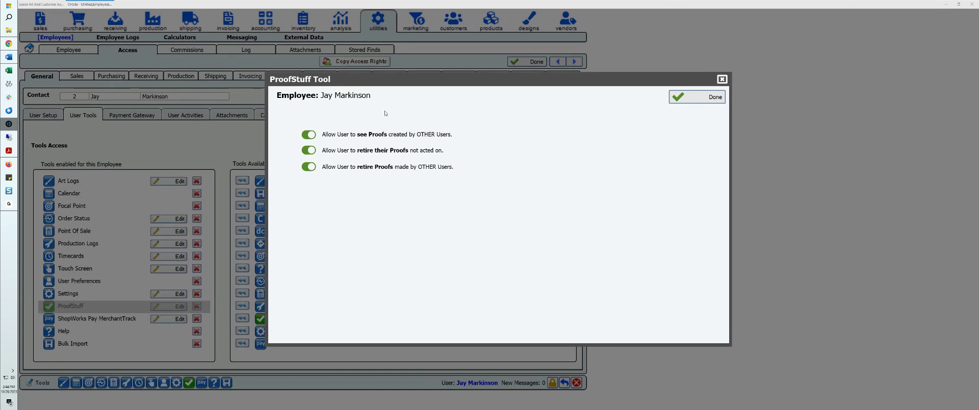
click(308, 135)
click(310, 166)
click(314, 150)
click(308, 134)
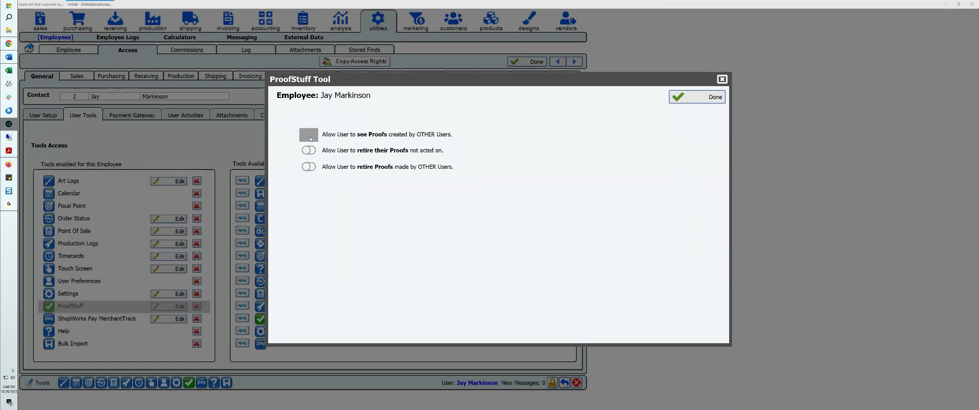
click(309, 151)
click(310, 167)
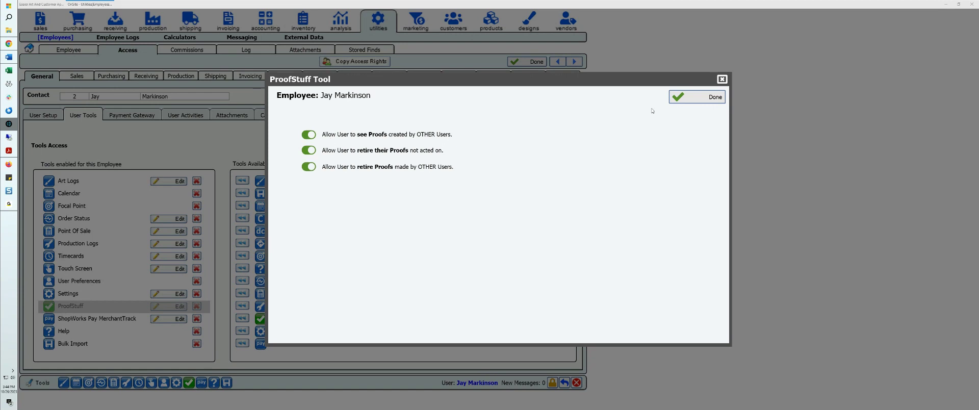
click(696, 96)
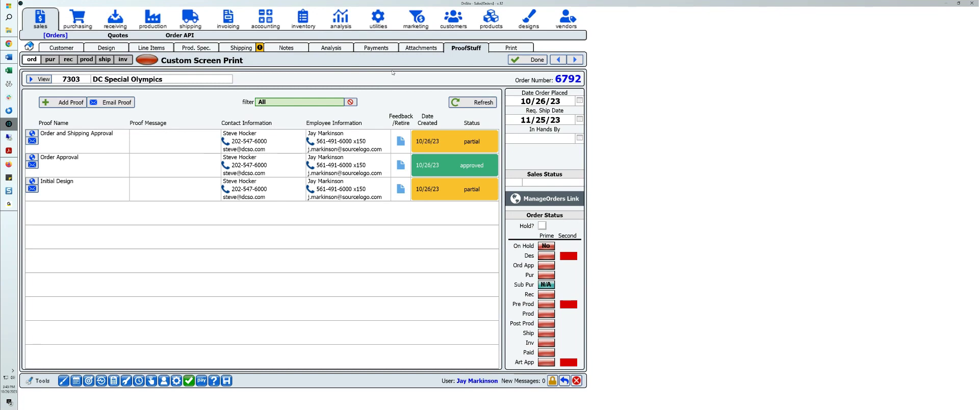
Step: Look through the ProofStuff pages of the preceding DC Special Olympics orders and return to the order placed 10/26/23
click(559, 60)
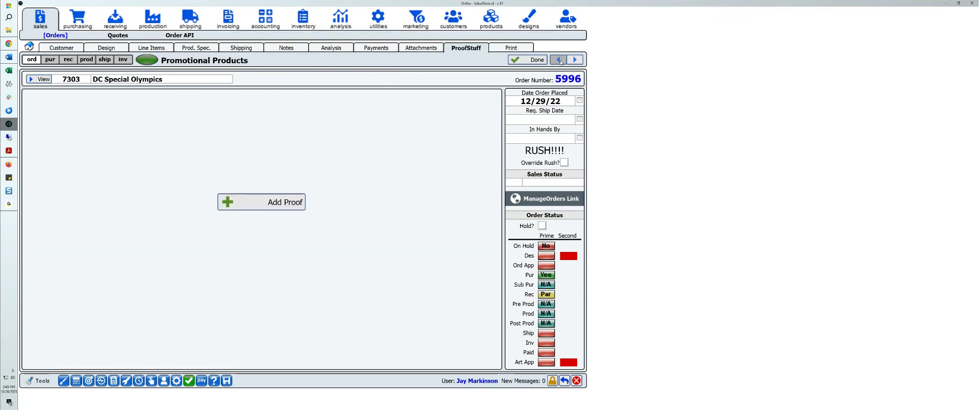
click(559, 60)
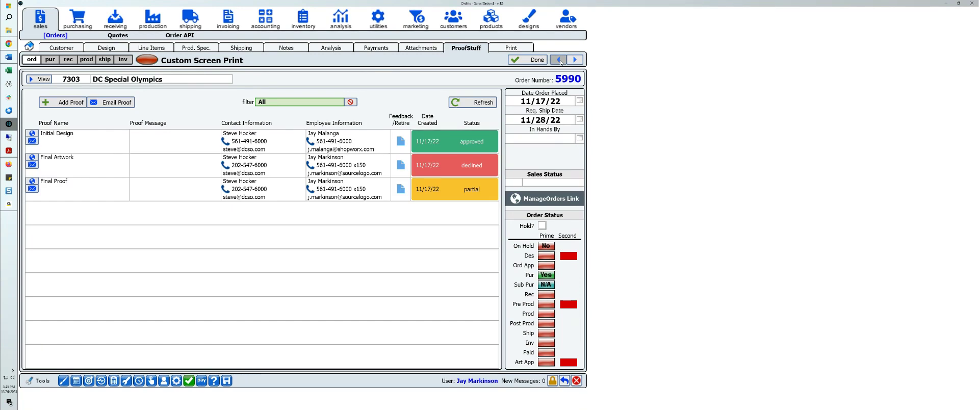
click(559, 60)
click(575, 60)
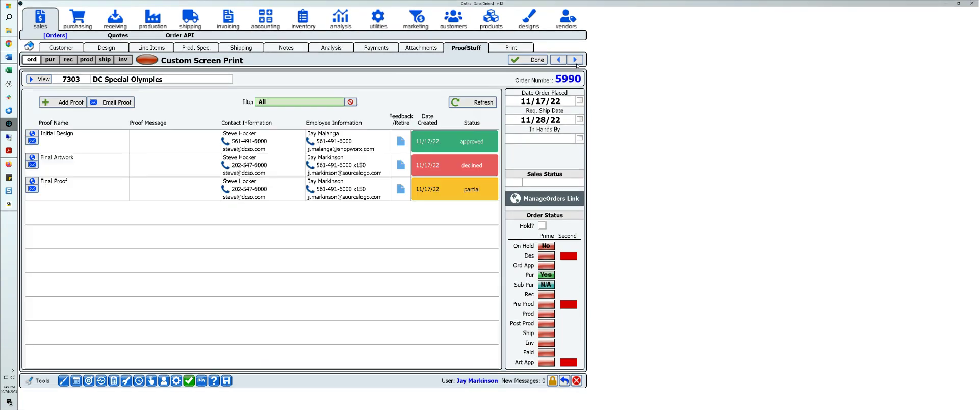
click(576, 63)
click(576, 63)
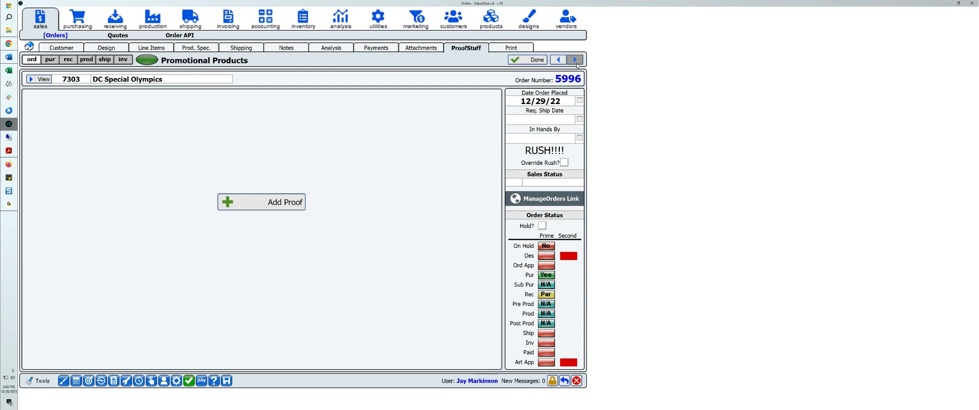
click(576, 64)
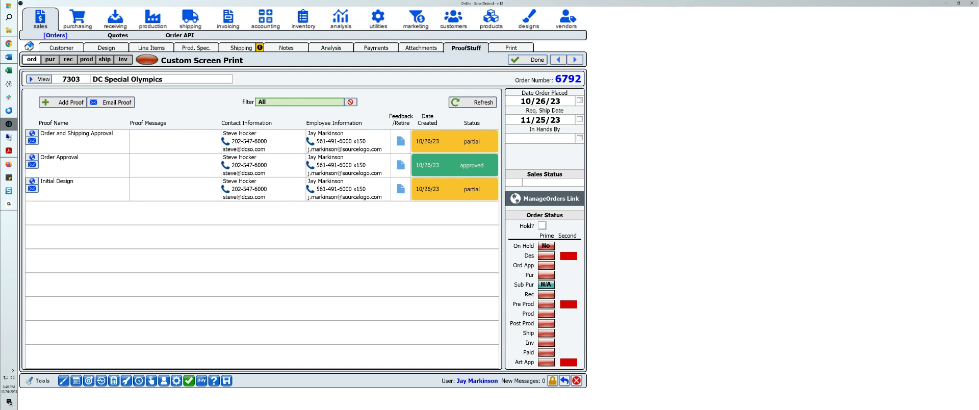
Step: Check the order's attachments page and the blank new-proof form, and exit the proof without posting it
click(421, 47)
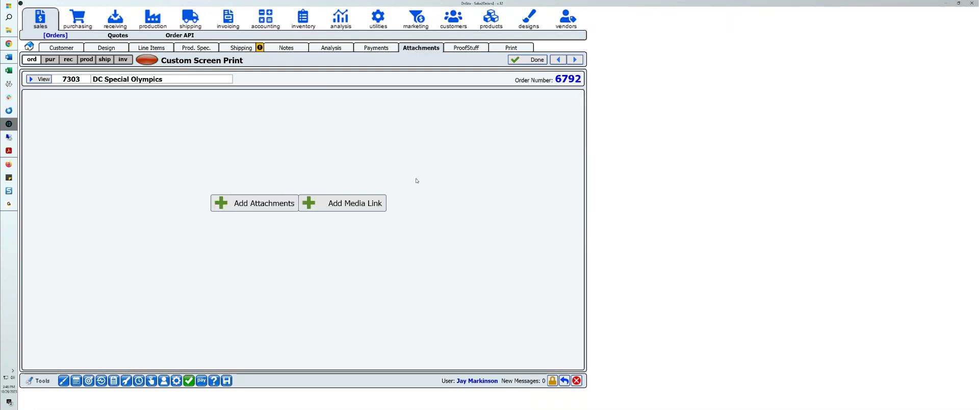
click(465, 47)
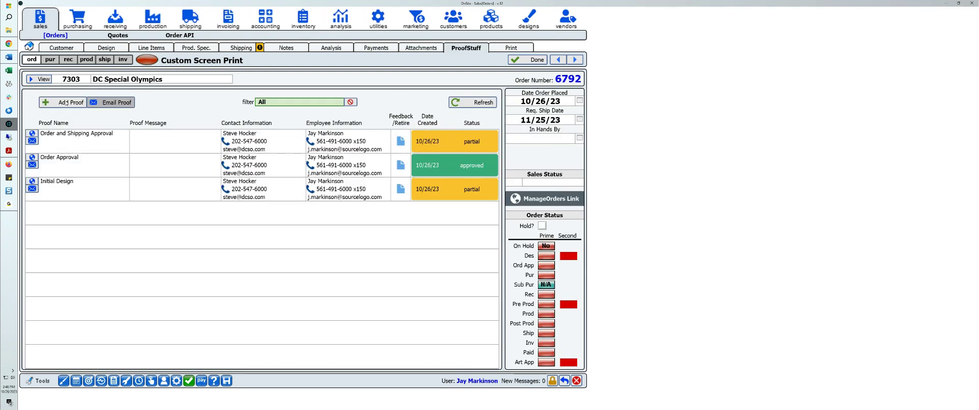
click(66, 102)
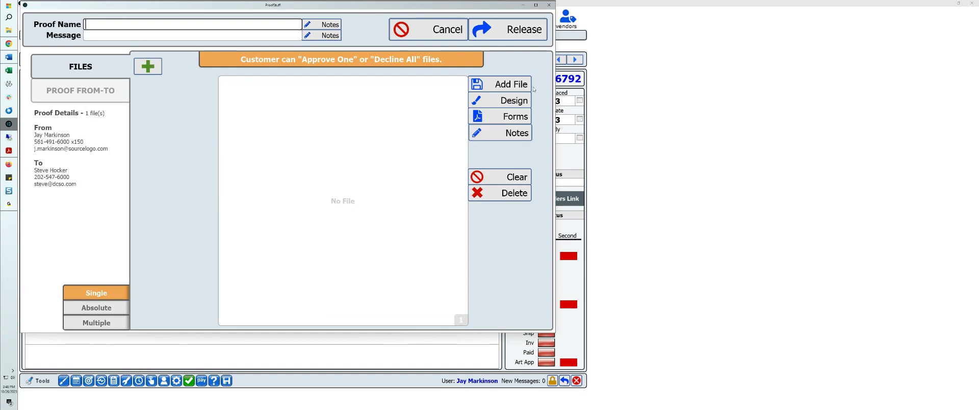
click(435, 31)
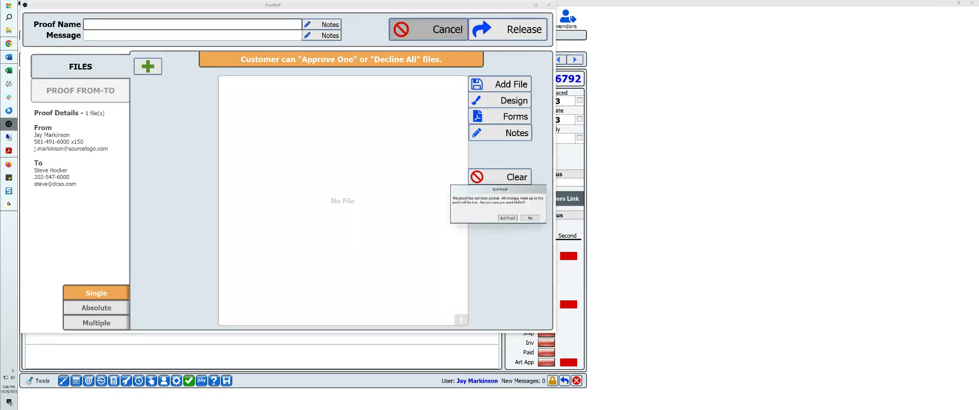
click(507, 218)
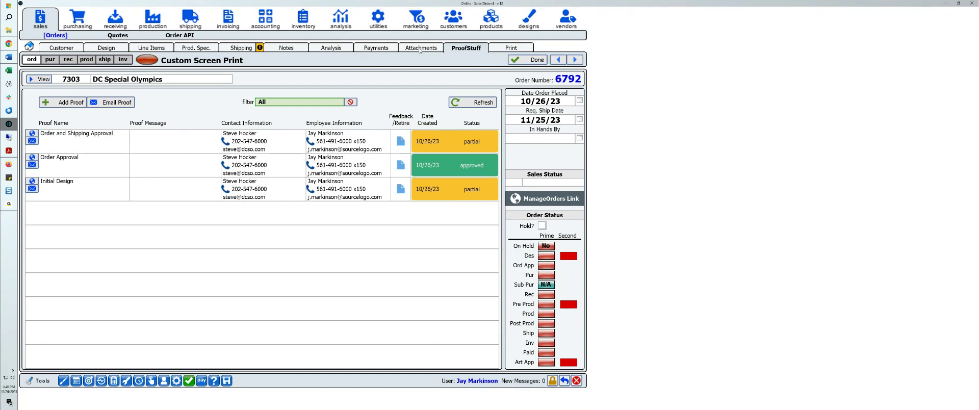
Step: Revisit the order's attachments, examine the Email Proof form from its proofs list, and cancel the email
click(420, 47)
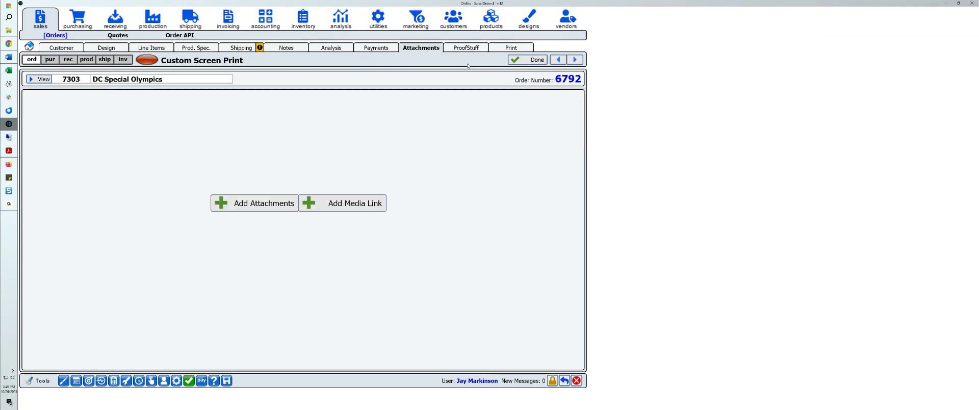
click(474, 49)
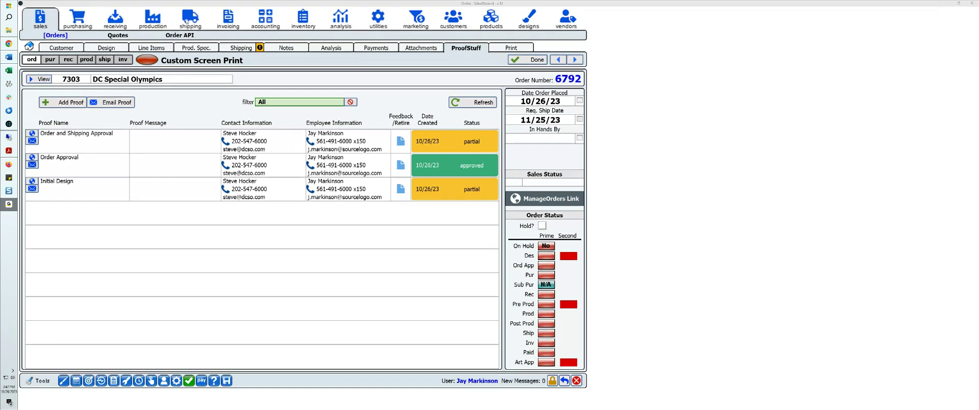
click(108, 103)
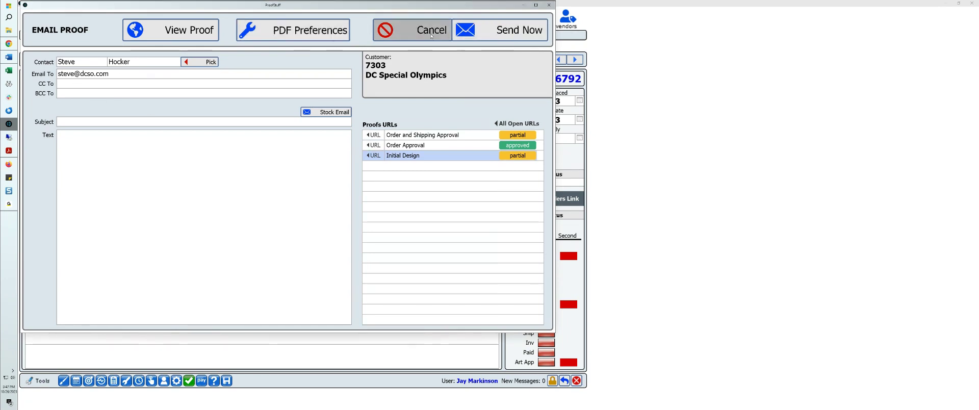
click(414, 33)
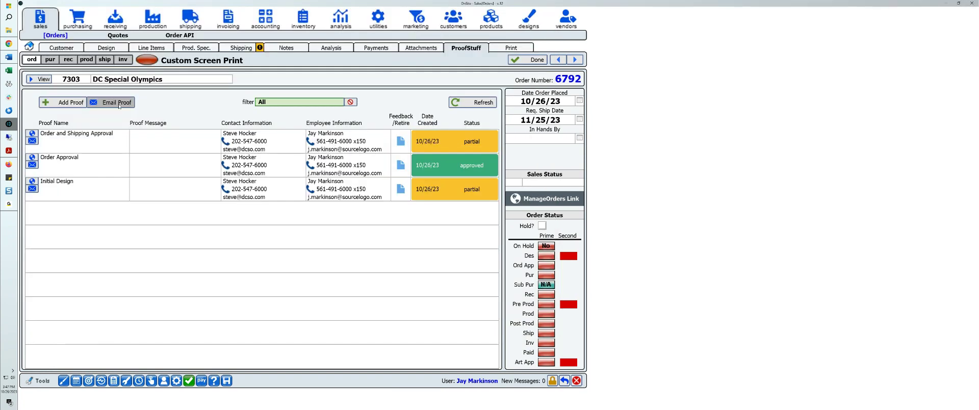
Step: Start a new proof for the order, review its sender and recipient details, and return to its files page
click(64, 102)
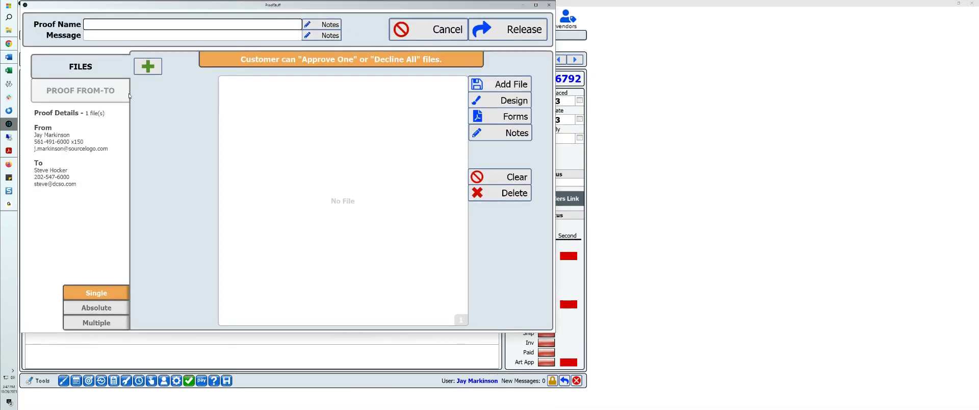
click(113, 82)
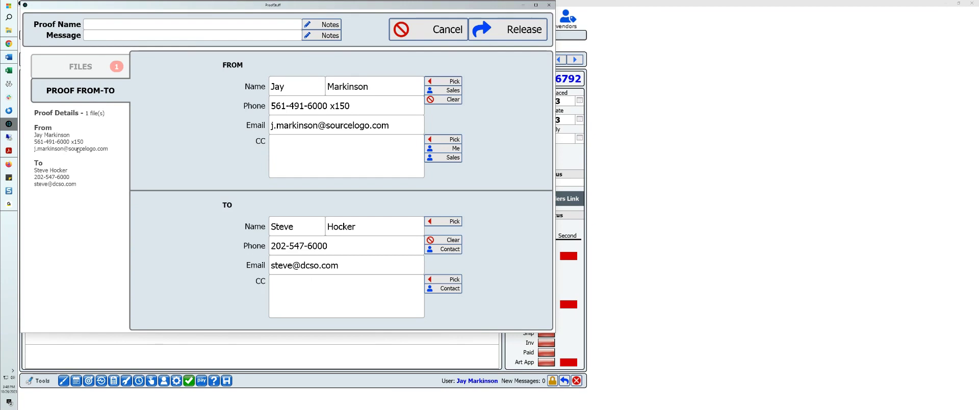
click(89, 66)
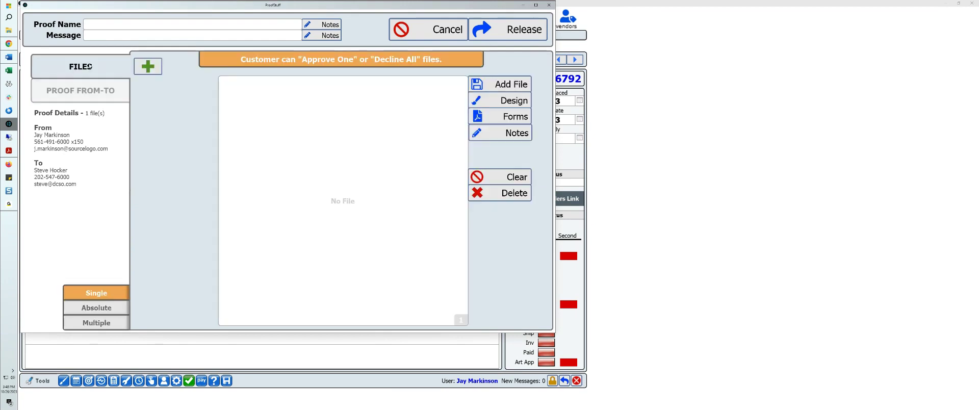
Step: Recheck the new proof's sender and recipient details, return to its files, and exit the proof without posting it
click(92, 94)
click(80, 74)
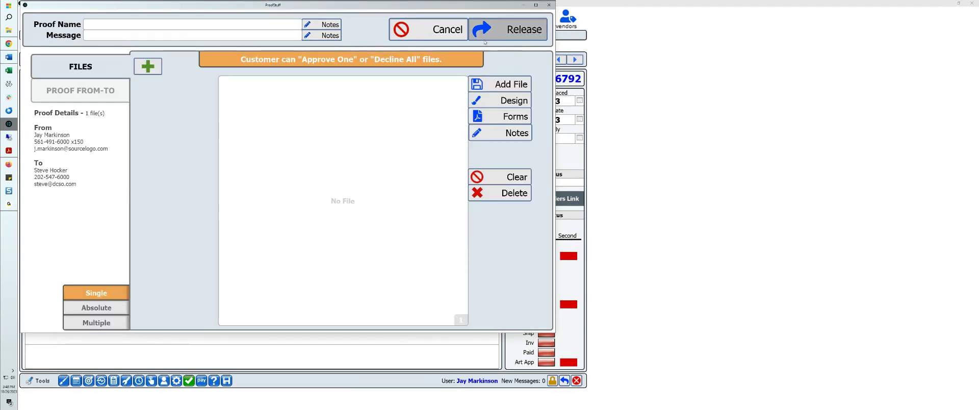
click(428, 31)
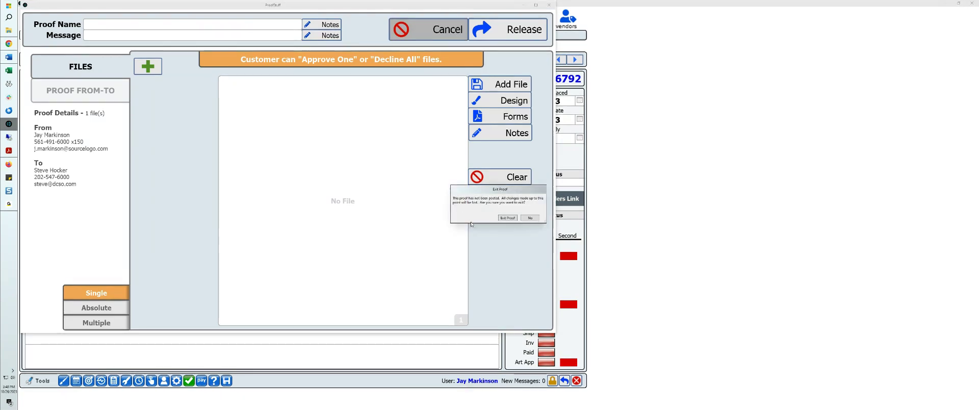
click(507, 218)
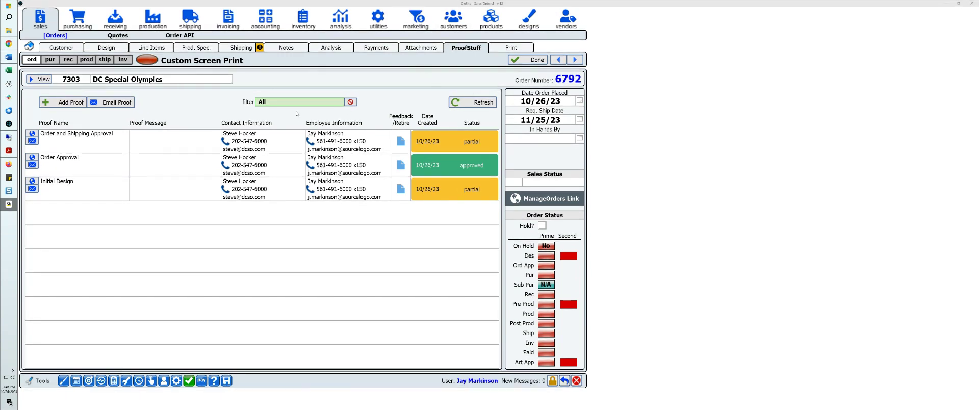
Step: Start a new proof with a second file slot, try the Absolute and Multiple approval modes, and exit without posting
click(64, 102)
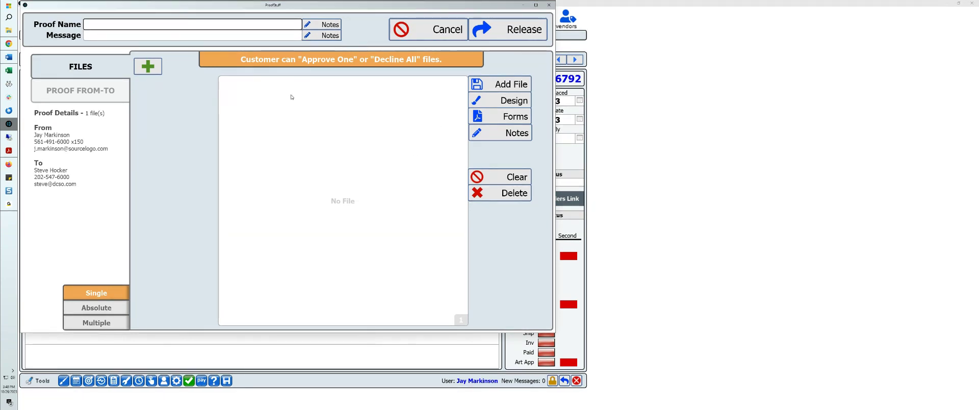
click(151, 69)
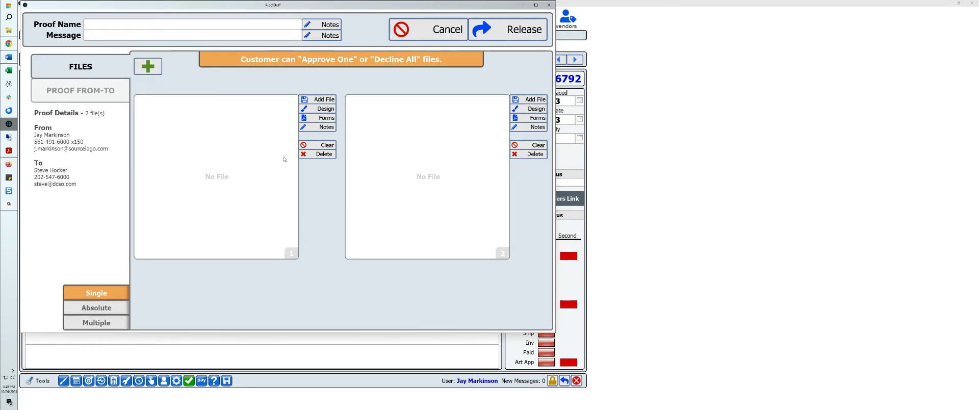
click(96, 307)
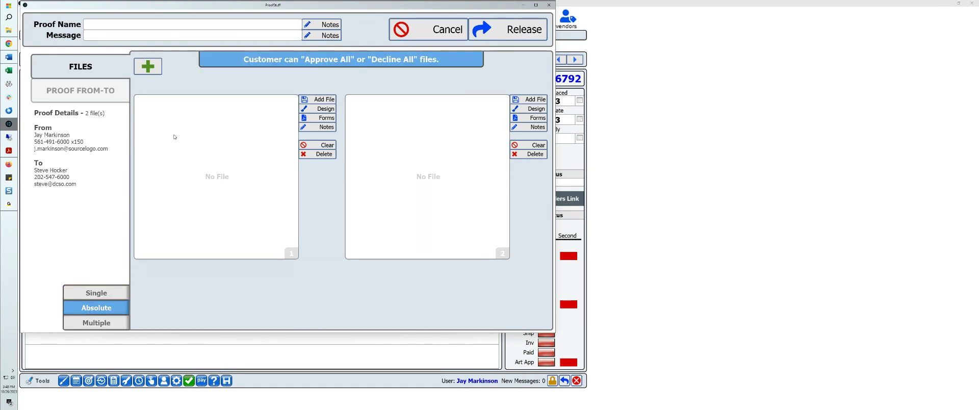
click(96, 322)
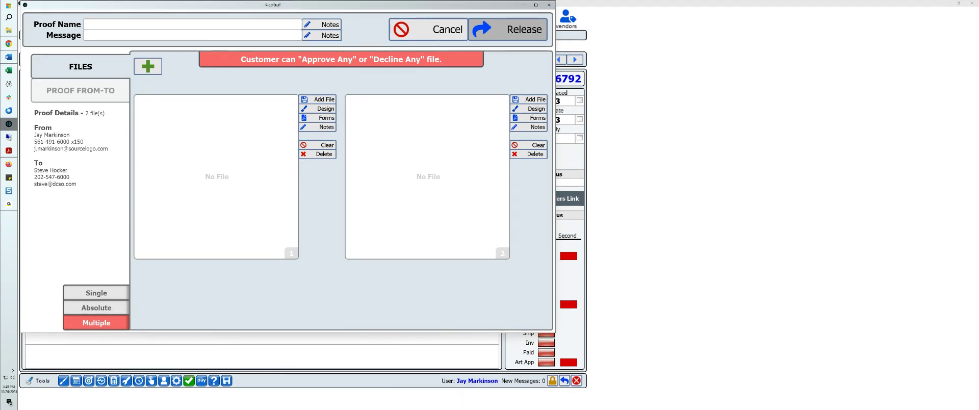
click(8, 204)
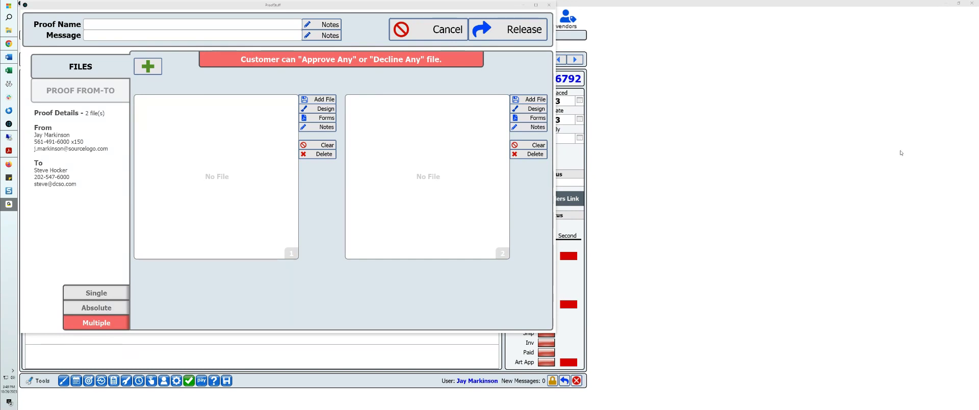
click(443, 30)
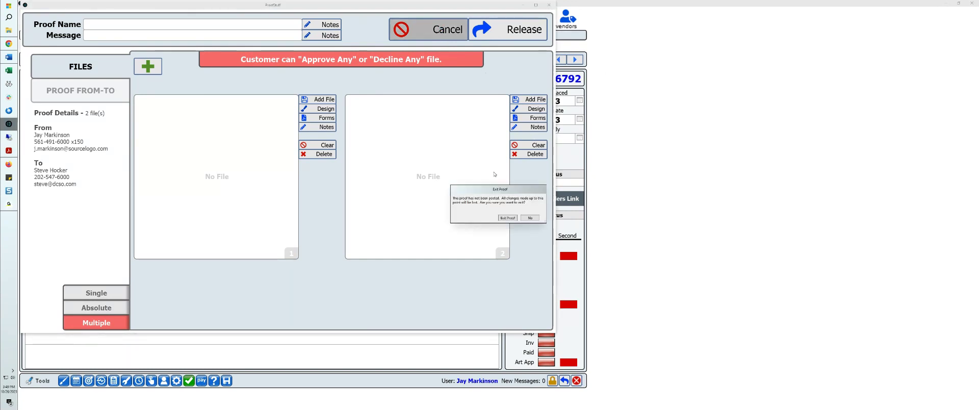
click(508, 218)
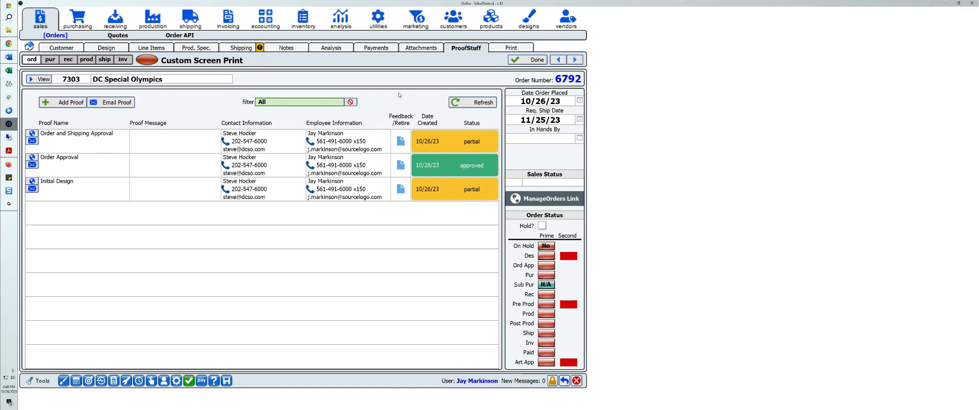
Step: Read the customer feedback on the Order and Shipping Approval proof and close it
click(401, 141)
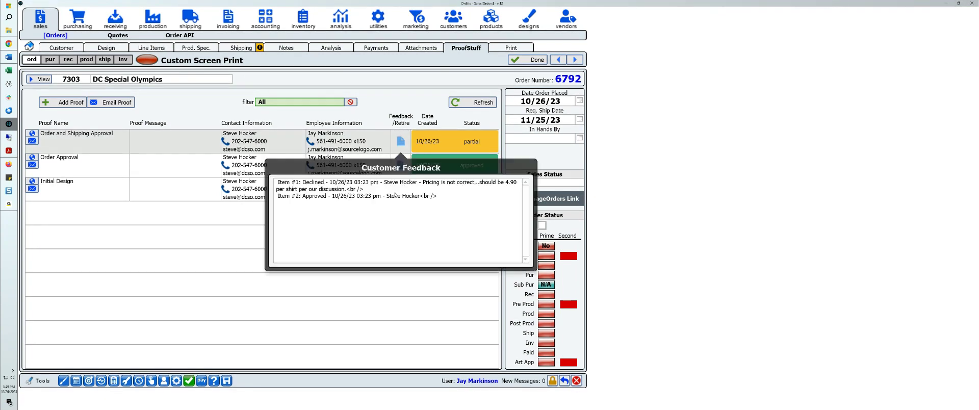
click(399, 110)
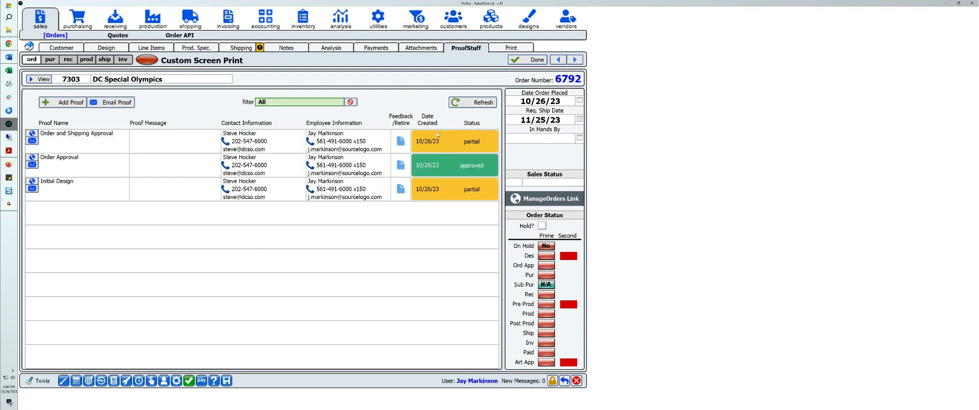
Step: Create a new proof named Test Proof and add the TorchRun1.jpg artwork file to it
click(63, 102)
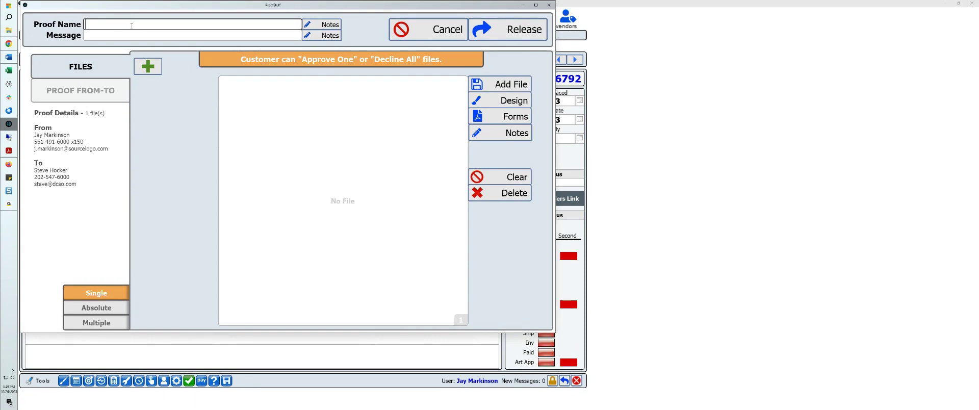
text(Test P{roof)
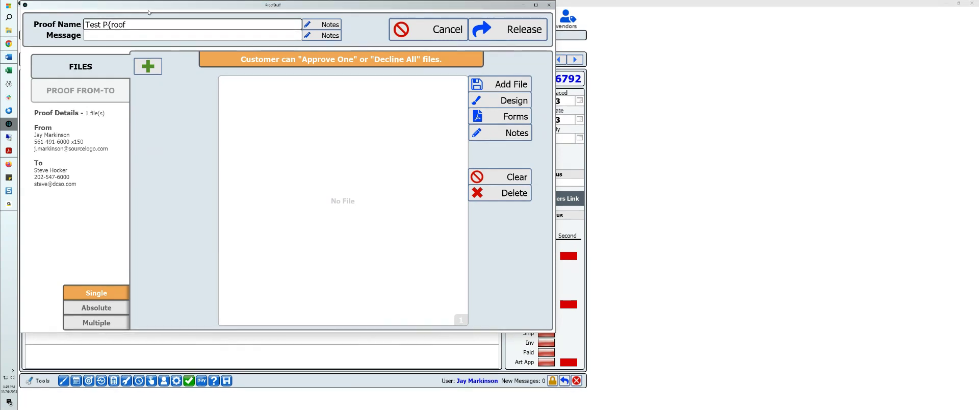
click(499, 84)
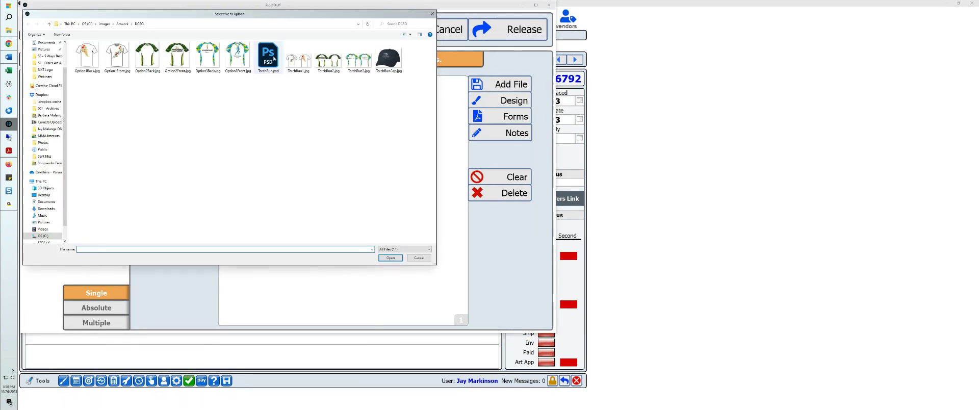
click(298, 58)
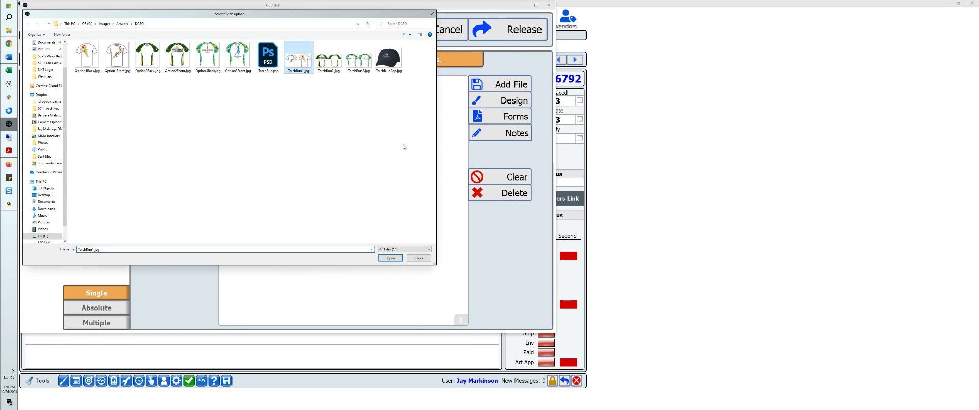
click(390, 257)
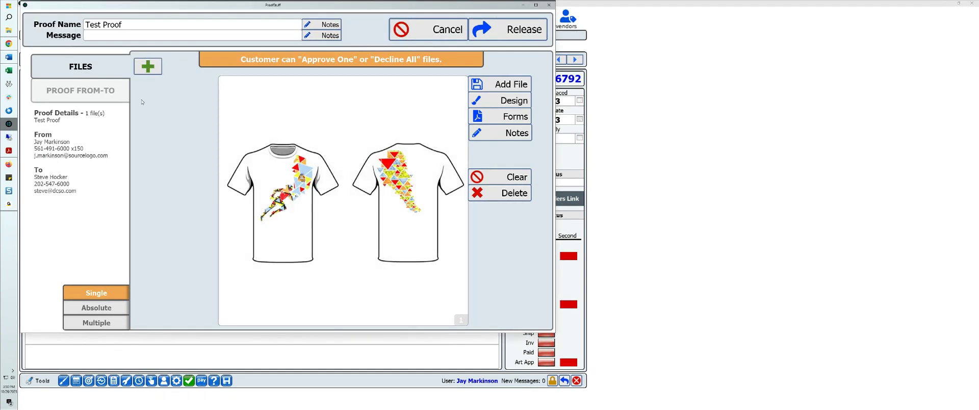
Step: Release the Test Proof and leave its email form without sending a message
click(510, 29)
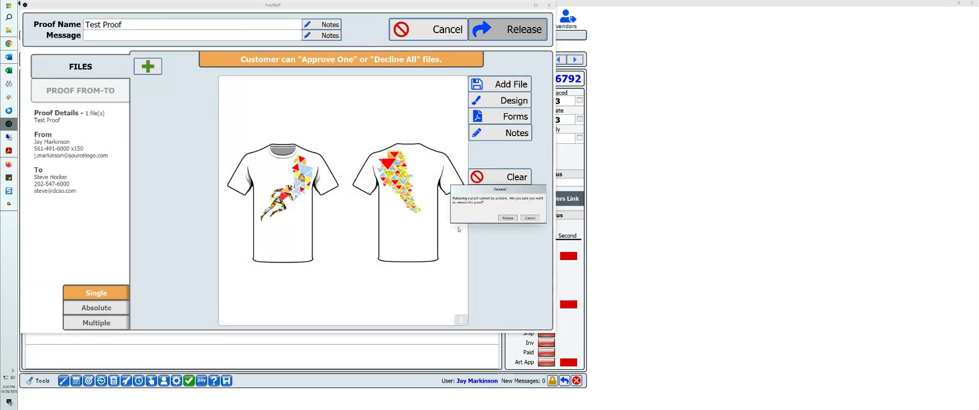
click(508, 217)
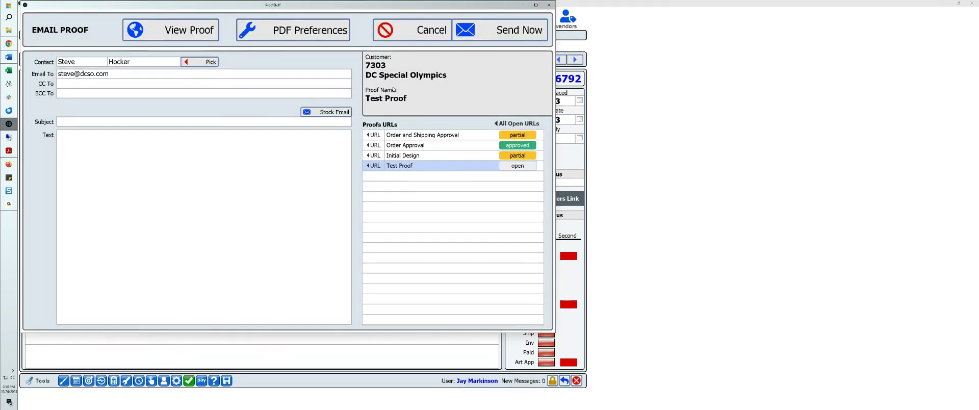
click(417, 36)
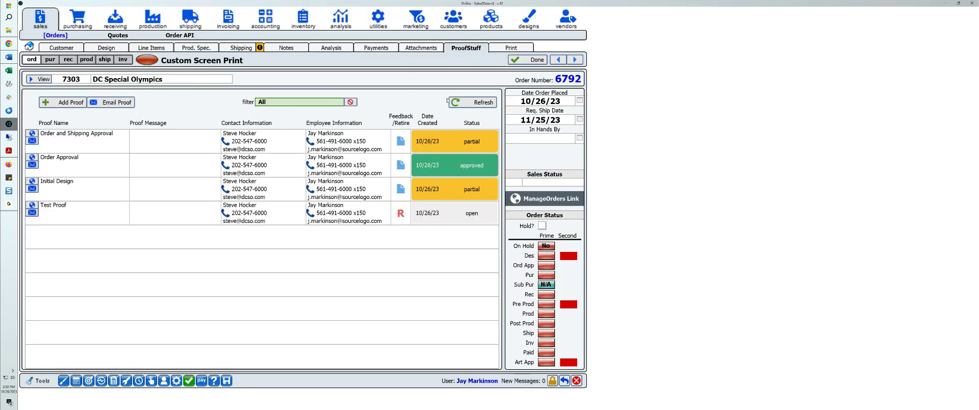
Step: Retire the Test Proof and check the open and retired proofs in the overall proofs list
click(401, 213)
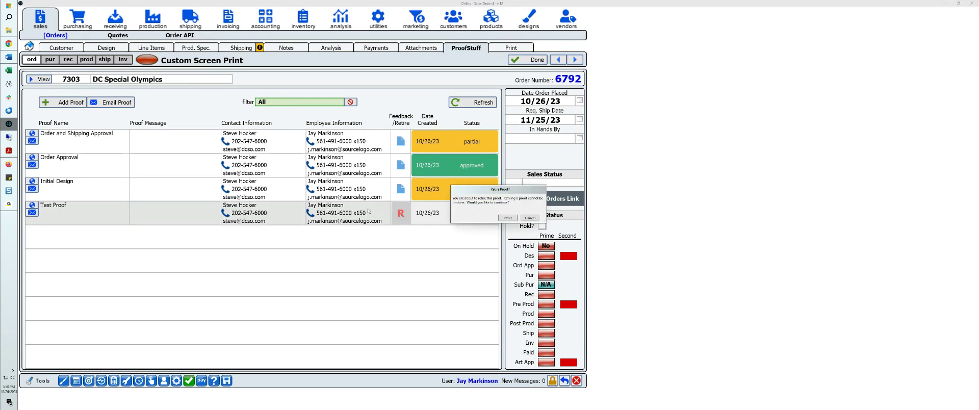
click(511, 218)
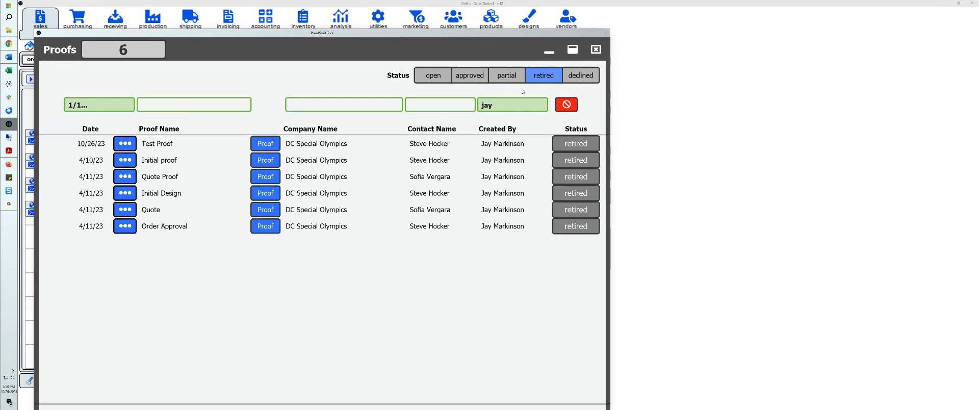
click(449, 76)
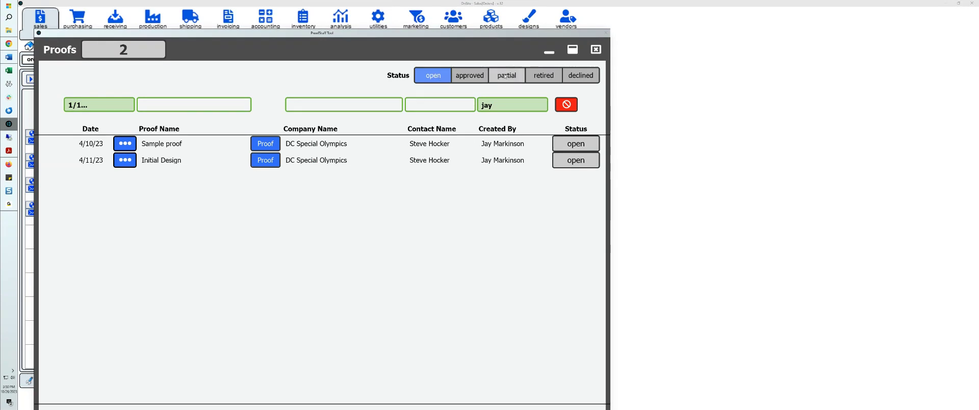
click(546, 74)
click(594, 50)
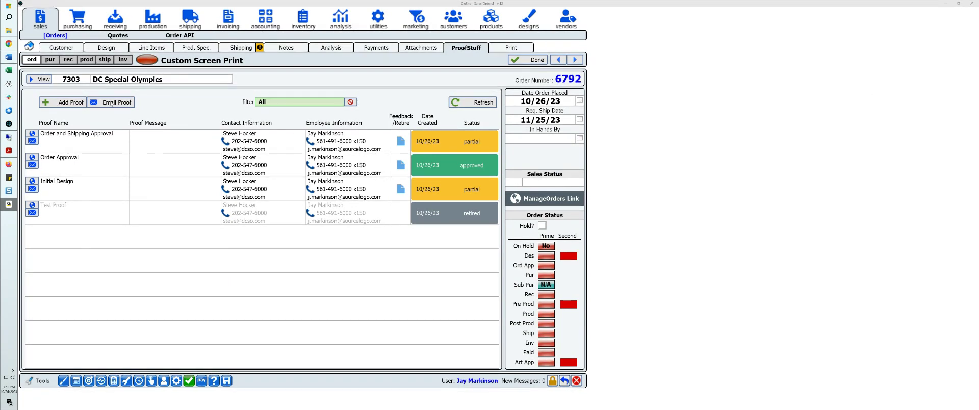
mouse_move(8, 208)
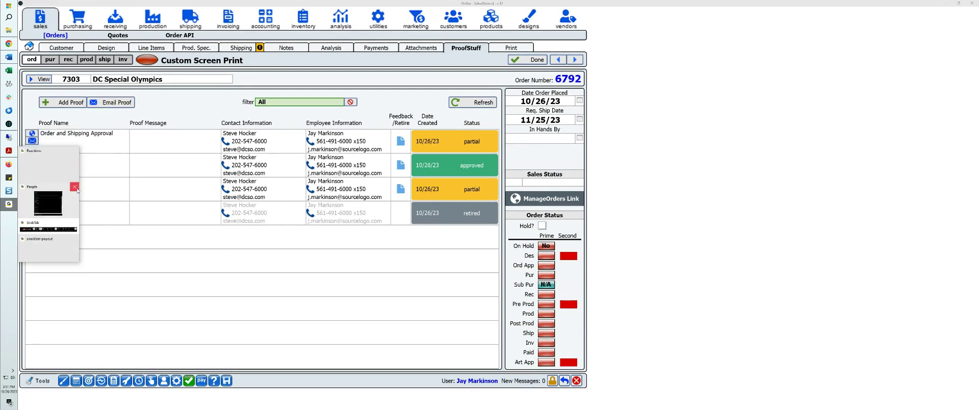
click(75, 188)
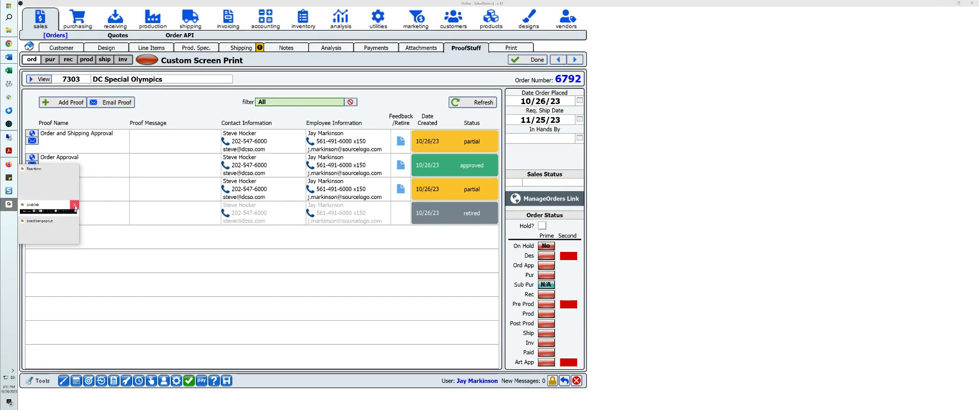